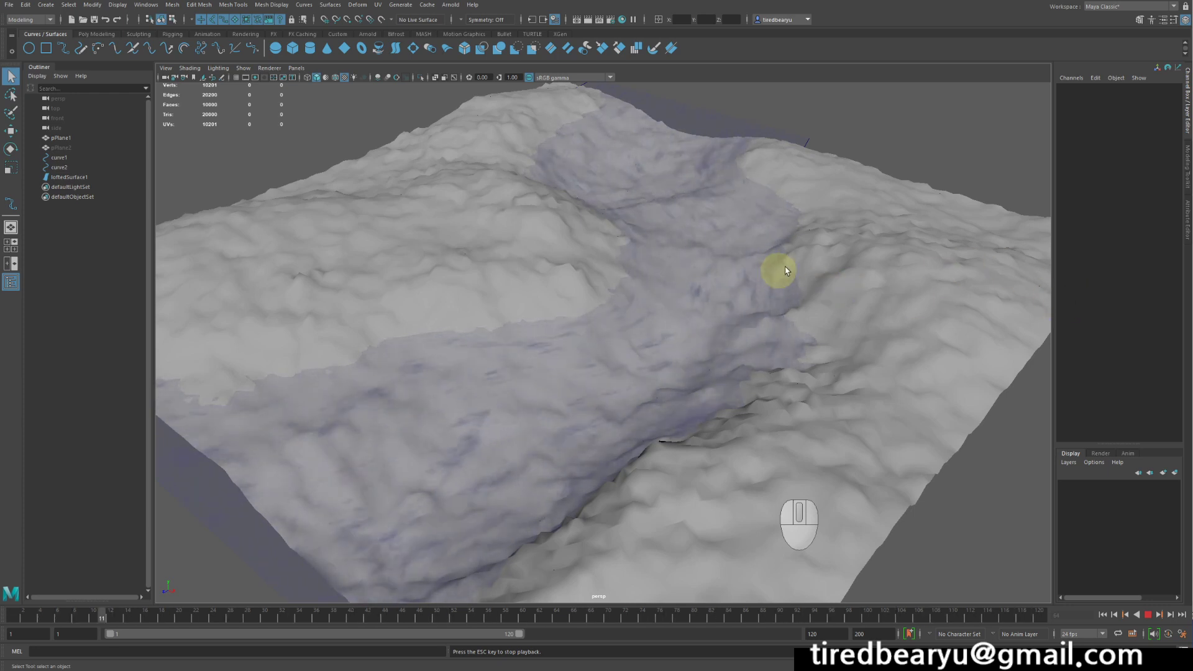
- Stop the playback and examine the finished river terrain from several angles
right_click_drag(785, 271, 671, 268, "alt")
mouse_move(671, 269)
left_mouse_down("alt")
mouse_move(655, 266)
mouse_move(683, 273)
left_mouse_up("alt")
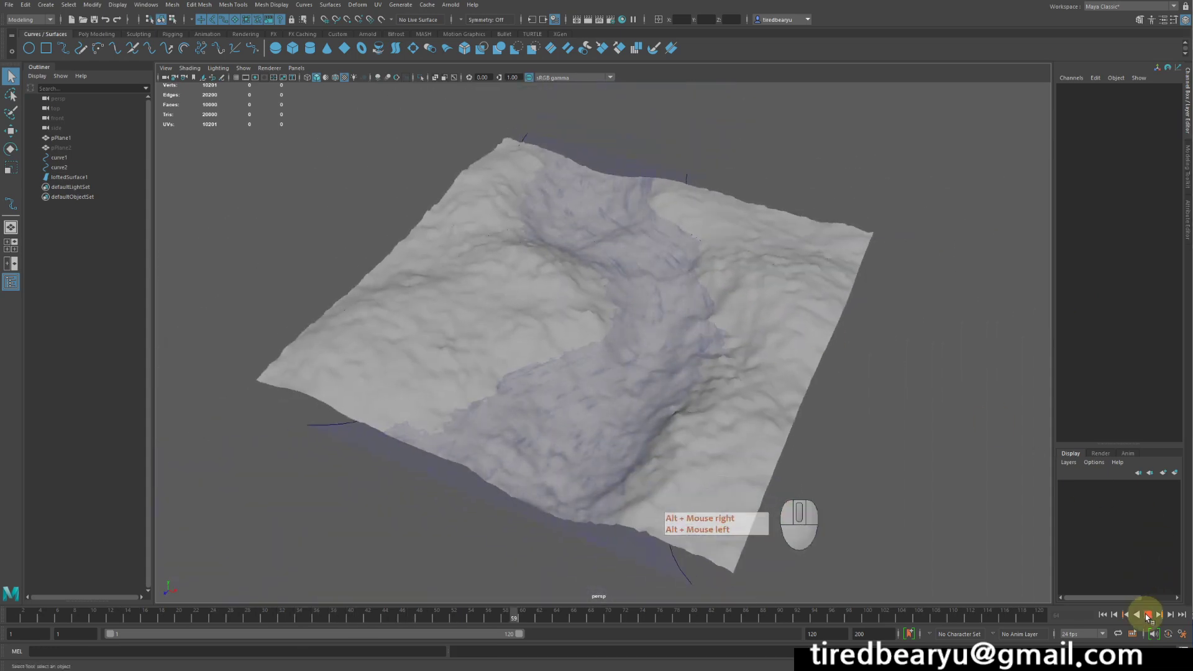
left_click(1148, 615)
left_click_drag(932, 472, 882, 448, "alt")
right_click_drag(882, 447, 857, 426, "alt")
middle_click_drag(857, 426, 905, 373, "alt")
left_click(773, 339)
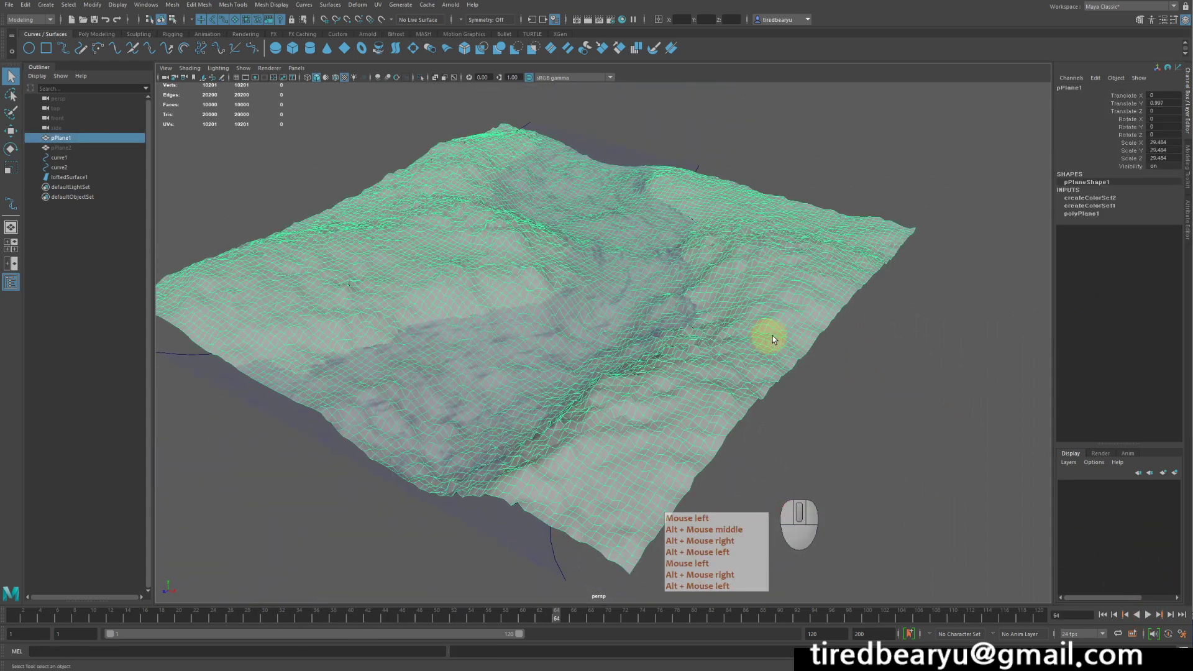
left_click(947, 307)
left_click_drag(930, 384, 953, 399, "alt")
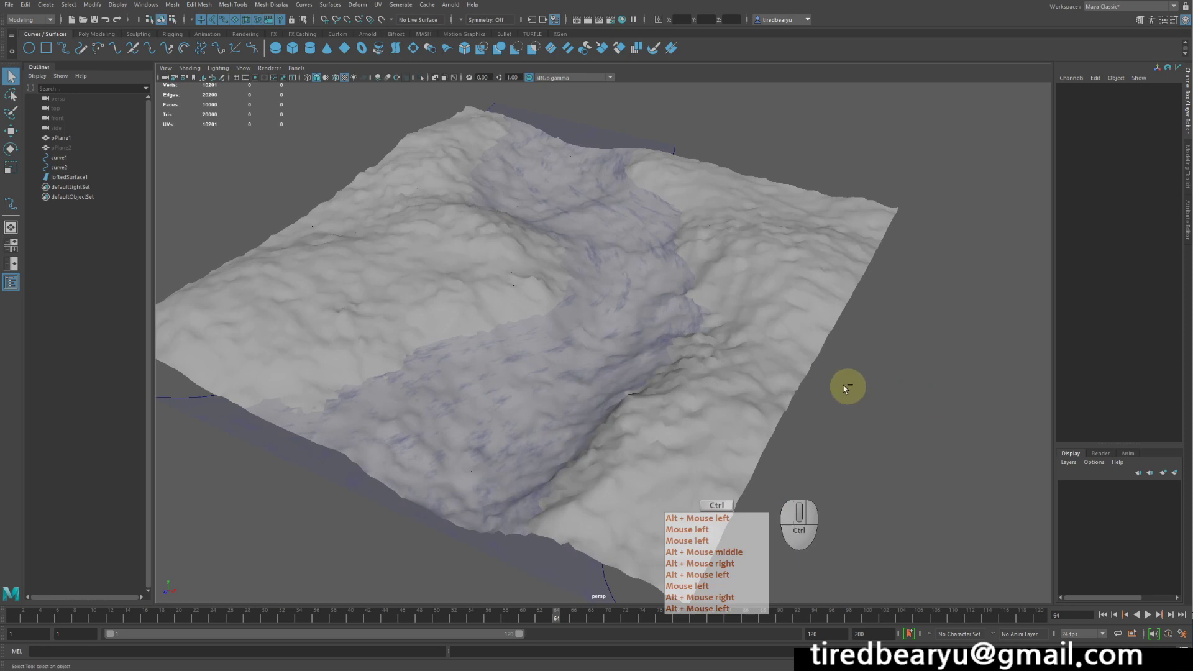
- Start a new scene, saving the changes to the current river scene
key("ctrl+n")
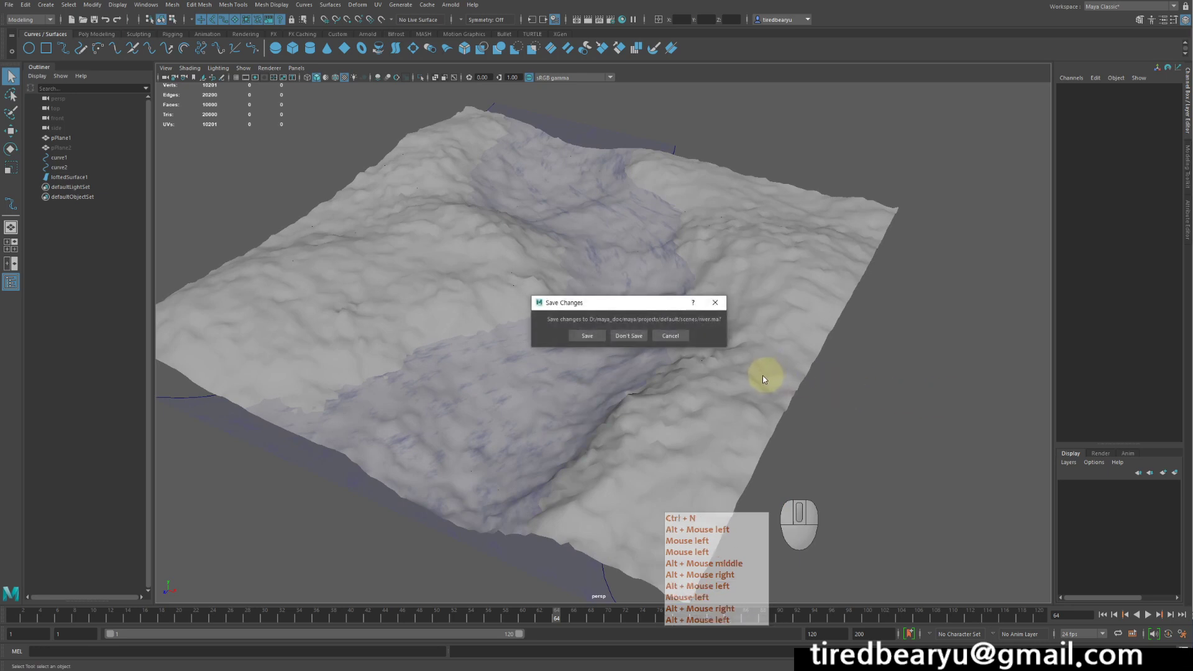
left_click(596, 340)
left_click(599, 339)
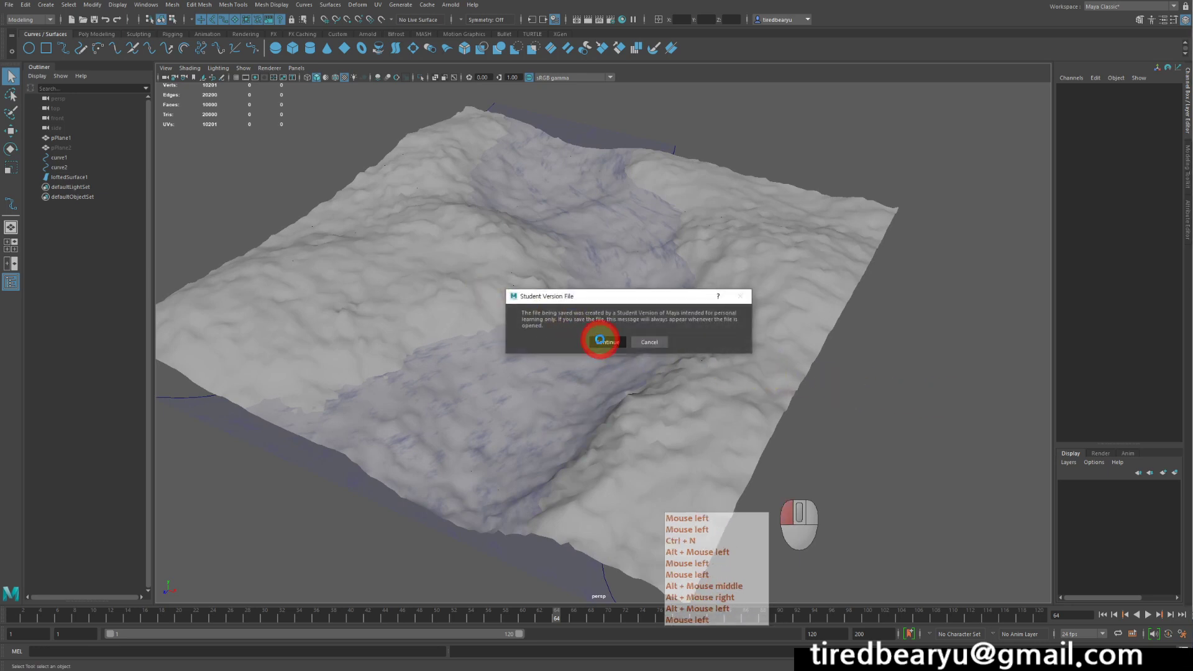
- Create a polygon plane and scale it uniformly to about 4.848
left_click(96, 34)
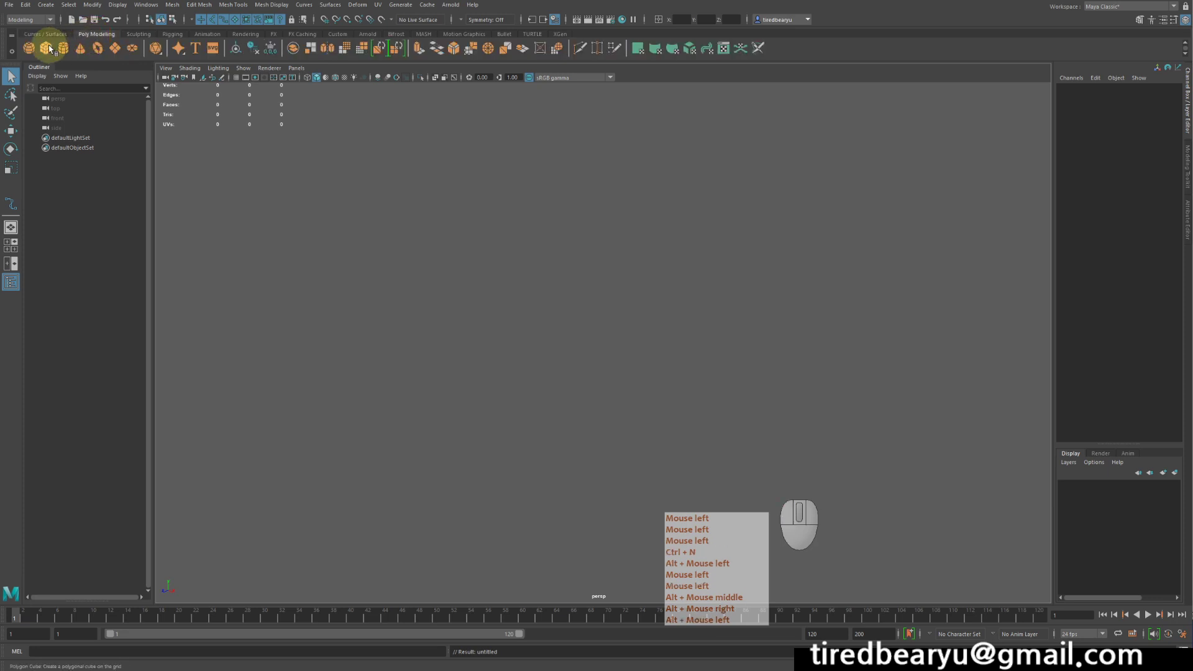
left_click(112, 49)
left_click_drag(407, 190, 475, 206, "alt")
right_click_drag(481, 208, 548, 225, "alt")
key("r")
middle_click_drag(568, 230, 682, 249)
key("z")
left_click_drag(603, 342, 650, 347)
right_click_drag(650, 347, 662, 335, "alt")
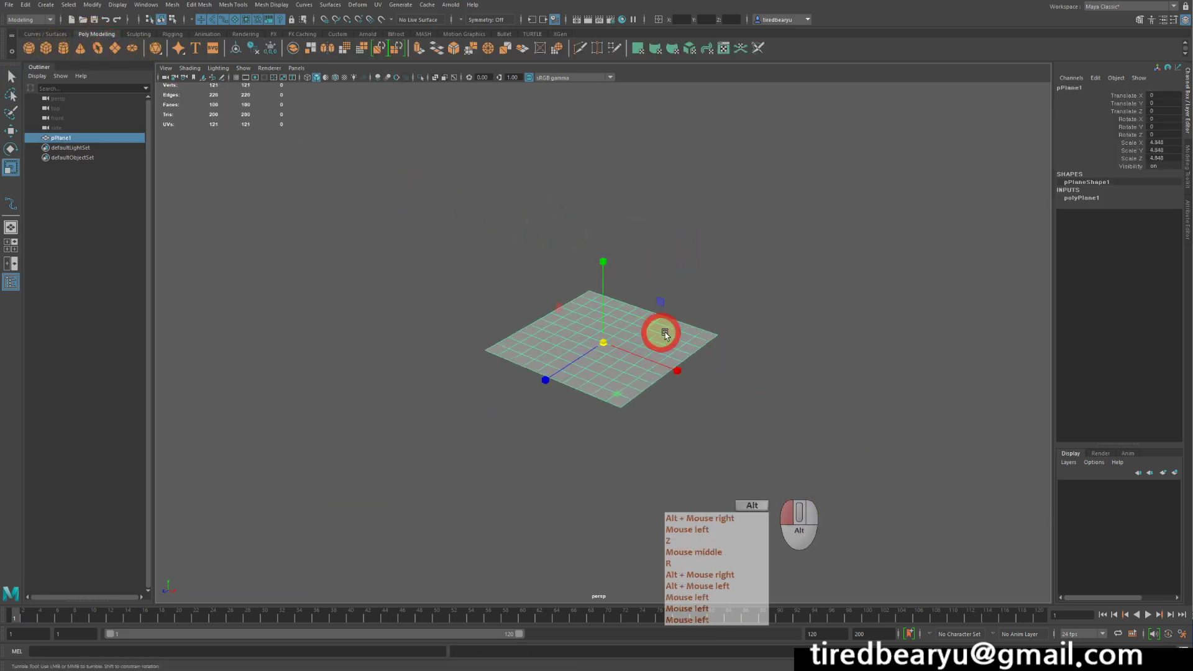
left_click_drag(662, 333, 705, 323, "alt")
- Set the plane's width and height subdivisions to 50
key("q")
right_click_drag(899, 274, 1106, 316, "alt")
left_click(1106, 199)
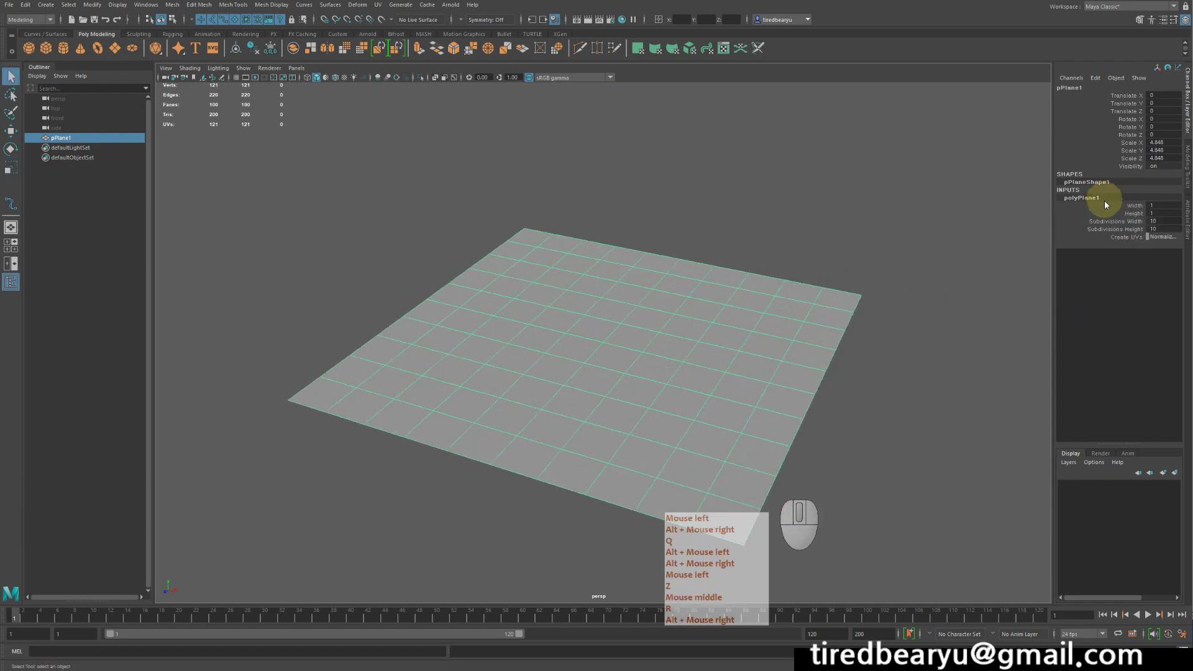
left_click_drag(1118, 221, 1118, 229)
middle_click_drag(1041, 240, 1097, 269)
middle_click_drag(969, 298, 985, 272, "alt")
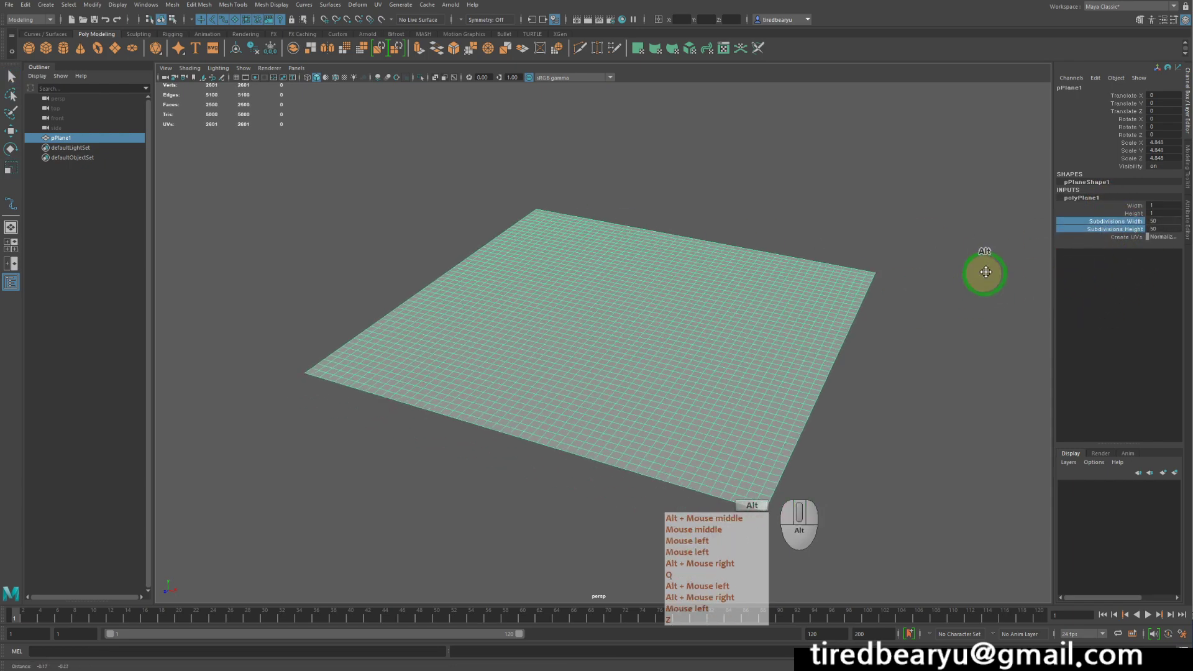
left_click_drag(698, 293, 696, 303, "alt")
right_click_drag(696, 303, 821, 306, "alt")
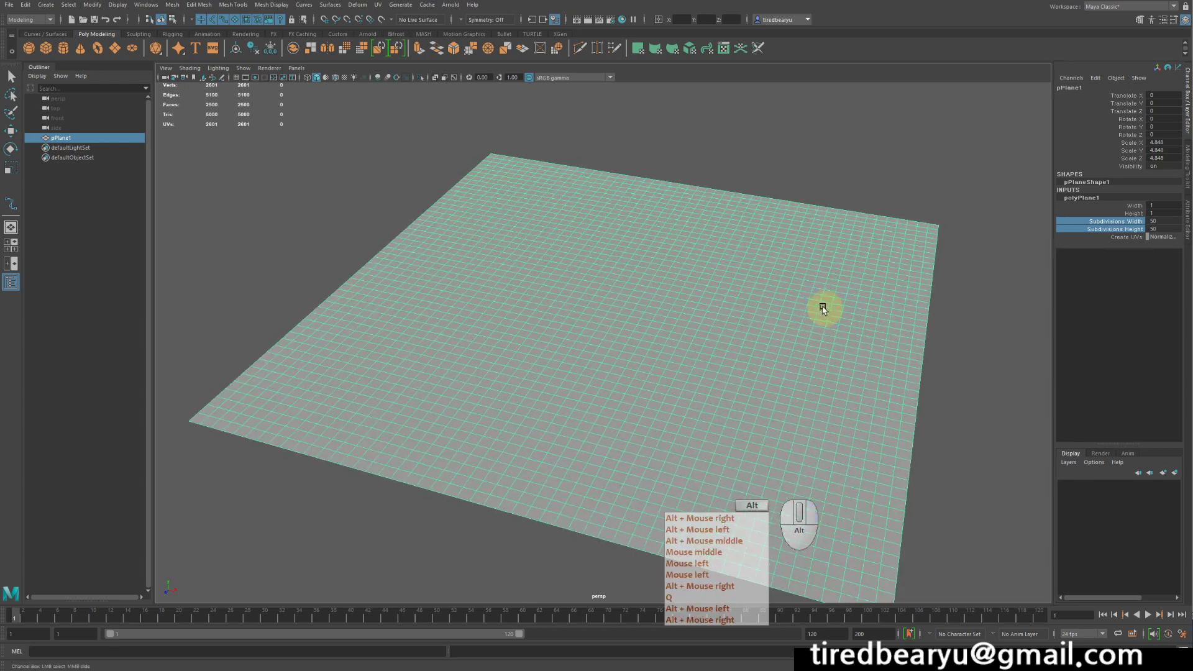
middle_click_drag(821, 305, 771, 255, "alt")
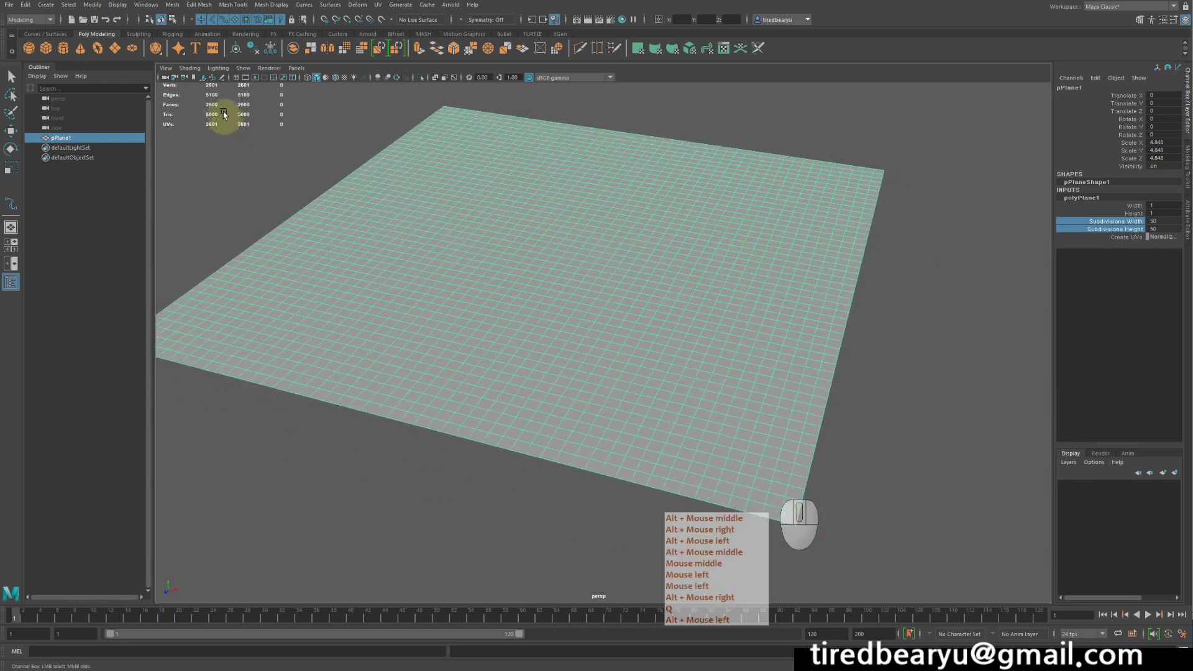
- Activate the Sculpt tool on the plane and shrink its brush to about a quarter of the plane's width, undoing the test strokes
left_click(139, 34)
middle_click_drag(505, 191, 524, 219, "alt")
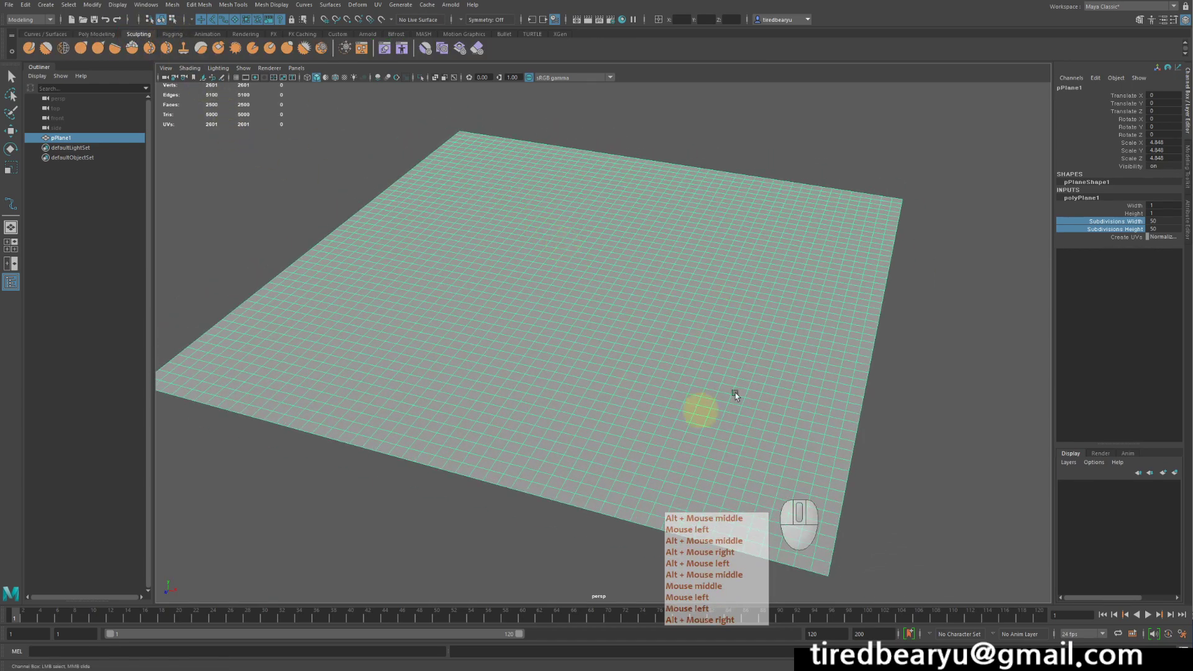
left_click(28, 47)
mouse_move(435, 224)
middle_mouse_down("alt")
mouse_move(384, 187)
mouse_move(426, 205)
middle_mouse_up("alt")
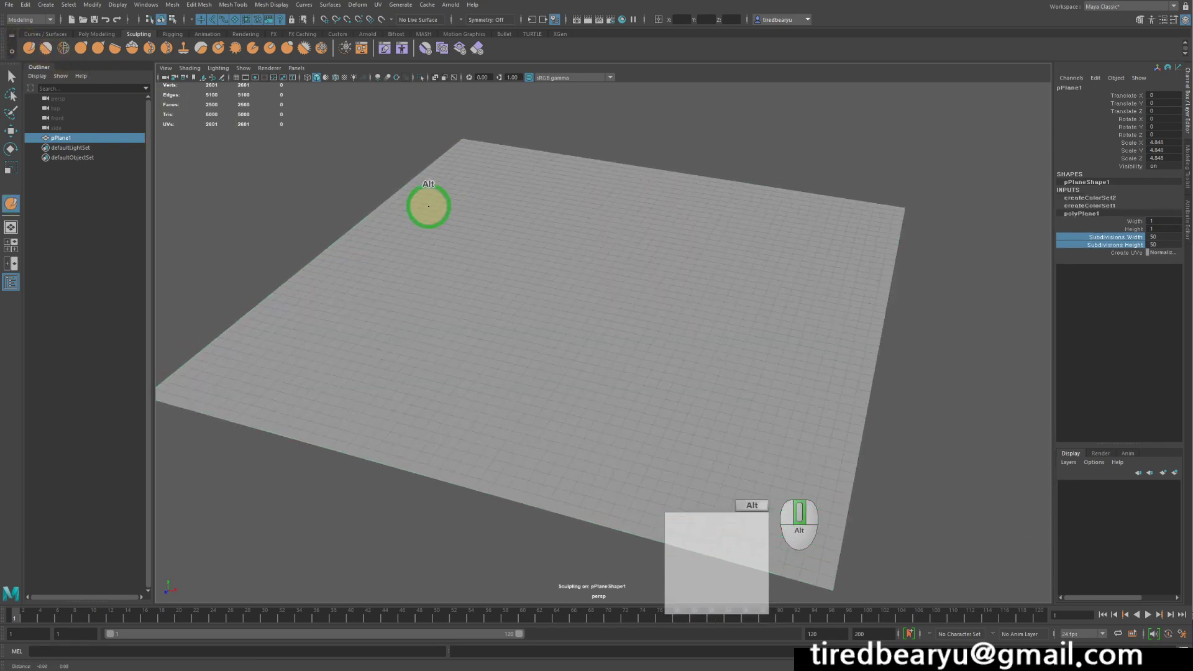
left_click_drag(495, 205, 463, 254)
right_click_drag(462, 255, 434, 210, "alt")
key("z")
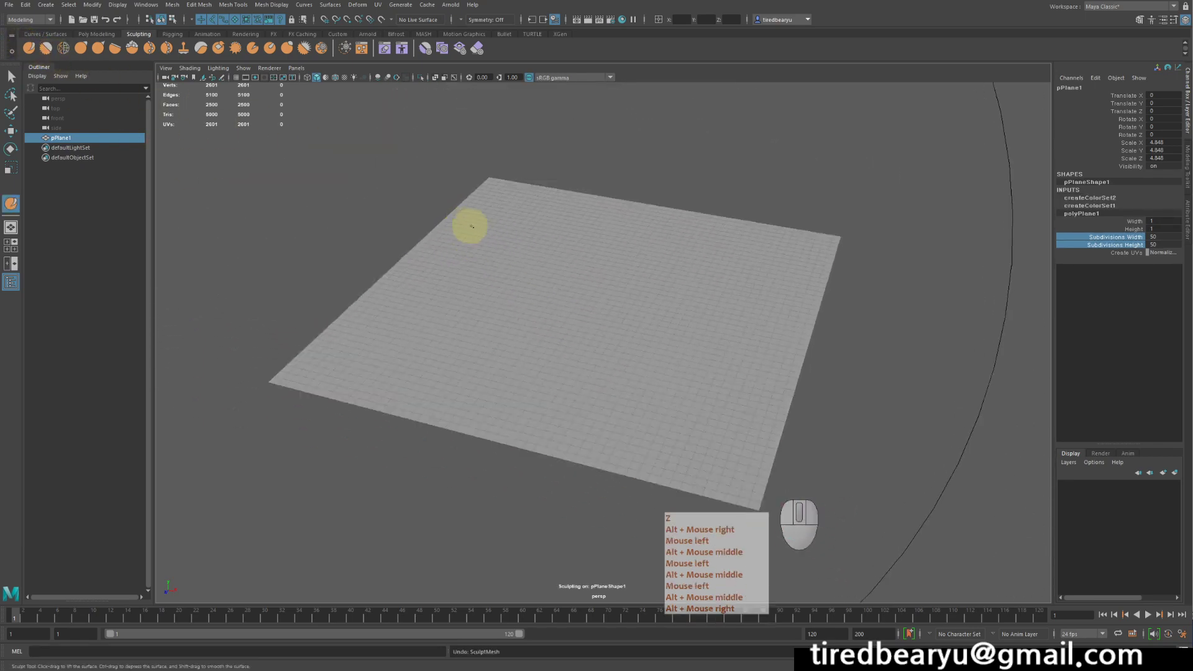
key("b")
left_click_drag(532, 253, 44, 161)
mouse_move(494, 205)
left_mouse_down()
mouse_move(493, 287)
mouse_move(410, 361)
left_mouse_up()
key("ctrl+z")
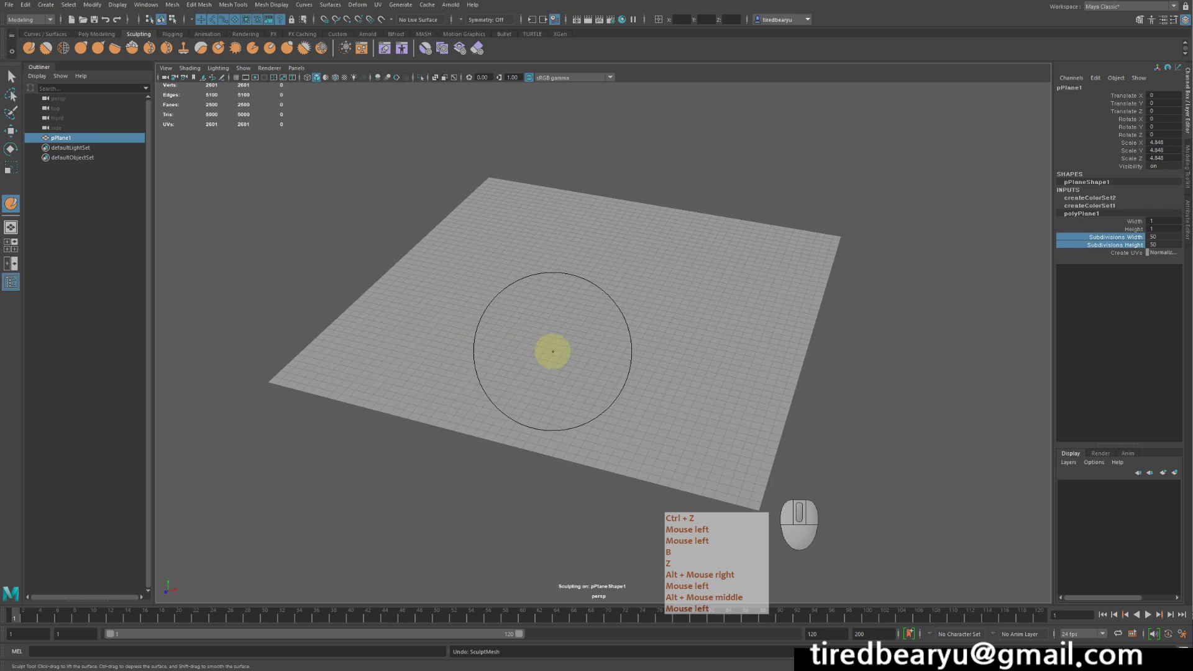
key("v")
mouse_move(552, 351)
left_mouse_down()
mouse_move(546, 306)
mouse_move(564, 394)
mouse_move(548, 353)
left_mouse_up()
key("ctrl+z")
key("n")
key("ctrl+z")
- Adjust the sculpt brush strength, raise a long ridge along the plane's left side and start pushing down the channel beside it
key("m")
mouse_move(506, 280)
left_mouse_down("alt")
mouse_move(520, 222)
mouse_move(421, 359)
mouse_move(480, 319)
mouse_move(375, 288)
mouse_move(482, 248)
mouse_move(492, 267)
left_mouse_up("alt")
key("ctrl")
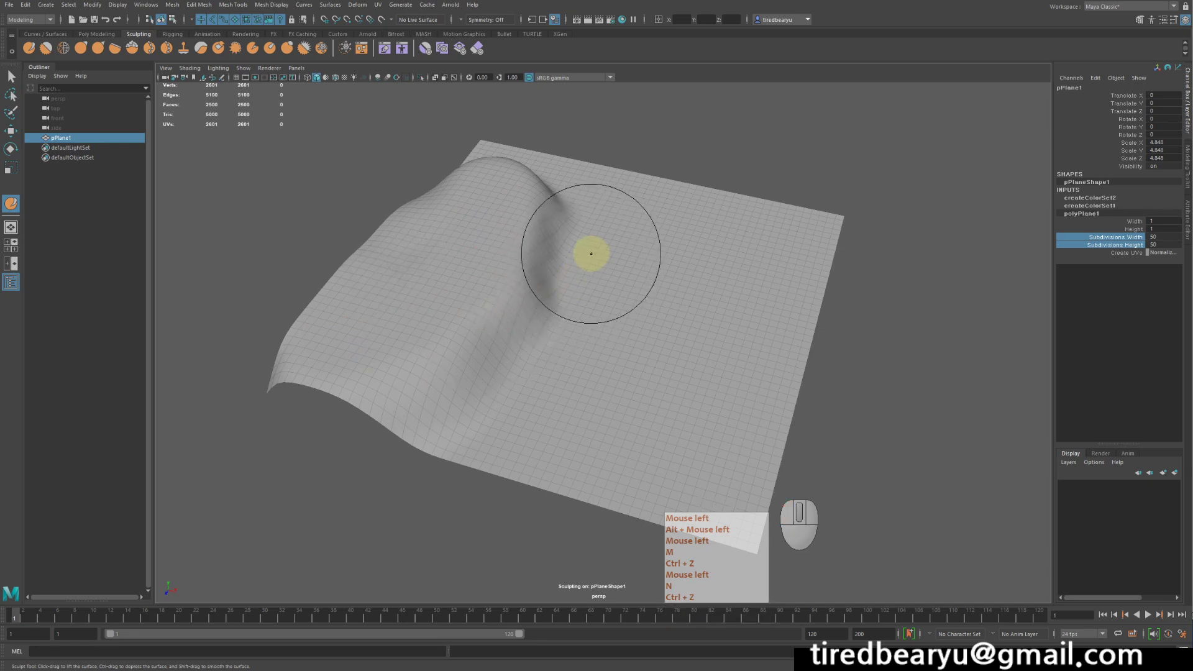
mouse_move(591, 253)
left_mouse_down("ctrl")
mouse_move(527, 421)
mouse_move(633, 267)
left_mouse_up("ctrl")
- Raise several hills along the plane's right side and deepen the river channel between the two banks
mouse_move(615, 205)
left_mouse_down()
mouse_move(610, 194)
mouse_move(636, 372)
mouse_move(597, 487)
left_mouse_up()
left_click_drag(697, 229, 738, 446)
left_click_drag(776, 232, 806, 355)
mouse_move(766, 334)
left_mouse_down("alt")
mouse_move(786, 323)
mouse_move(758, 346)
left_mouse_up("alt")
mouse_move(594, 160)
left_mouse_down("alt")
mouse_move(598, 149)
mouse_move(591, 256)
left_mouse_up("alt")
mouse_move(585, 296)
left_mouse_down("alt")
mouse_move(495, 269)
mouse_move(591, 287)
mouse_move(559, 249)
left_mouse_up("alt")
- Try raising a tall peak at the far end of the left ridge, and undo the stroke
left_click_drag(487, 175, 476, 154)
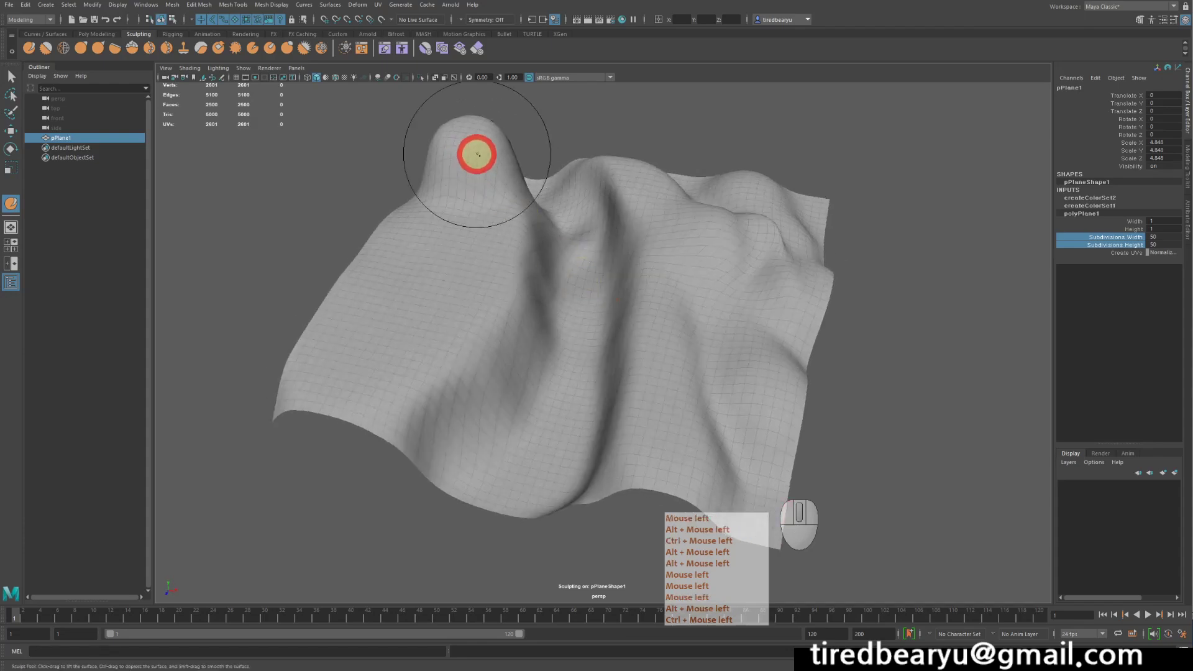
left_click_drag(587, 163, 454, 204, "alt")
key("z")
- Sculpt more hills on the far and right sides, build up the left ridge and its peak, and finish sculpting with the terrain deselected
left_click_drag(763, 205, 821, 203)
left_click_drag(780, 275, 841, 256, "alt")
left_click_drag(801, 263, 736, 339)
mouse_move(720, 367)
left_mouse_down("alt")
mouse_move(790, 341)
mouse_move(745, 372)
left_mouse_up("alt")
left_click_drag(449, 274, 303, 333)
left_click_drag(456, 227, 465, 177)
left_click_drag(460, 214, 482, 292, "alt")
left_click_drag(687, 258, 729, 314)
left_click_drag(745, 370, 761, 320, "alt")
key("w")
left_click(851, 370)
mouse_move(847, 373)
left_mouse_down("alt")
mouse_move(718, 389)
mouse_move(823, 375)
left_mouse_up("alt")
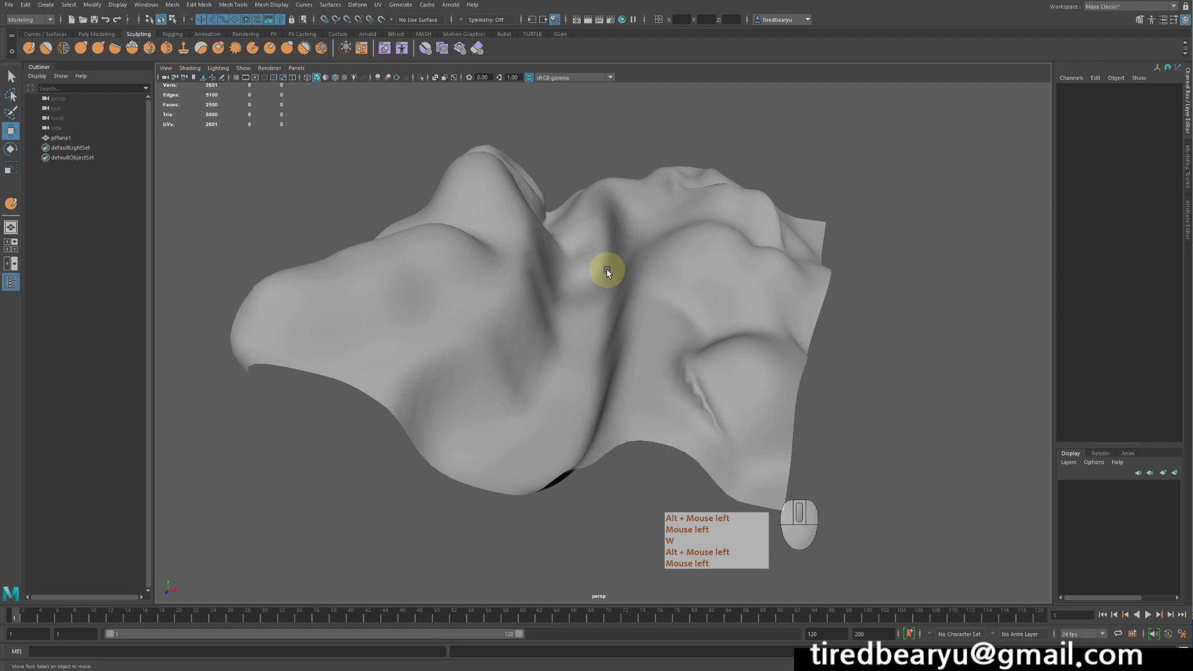
mouse_move(626, 280)
left_mouse_down("alt")
mouse_move(649, 298)
mouse_move(684, 295)
left_mouse_up("alt")
mouse_move(541, 142)
left_mouse_down("alt")
mouse_move(551, 431)
mouse_move(535, 447)
mouse_move(620, 418)
mouse_move(640, 427)
left_mouse_up("alt")
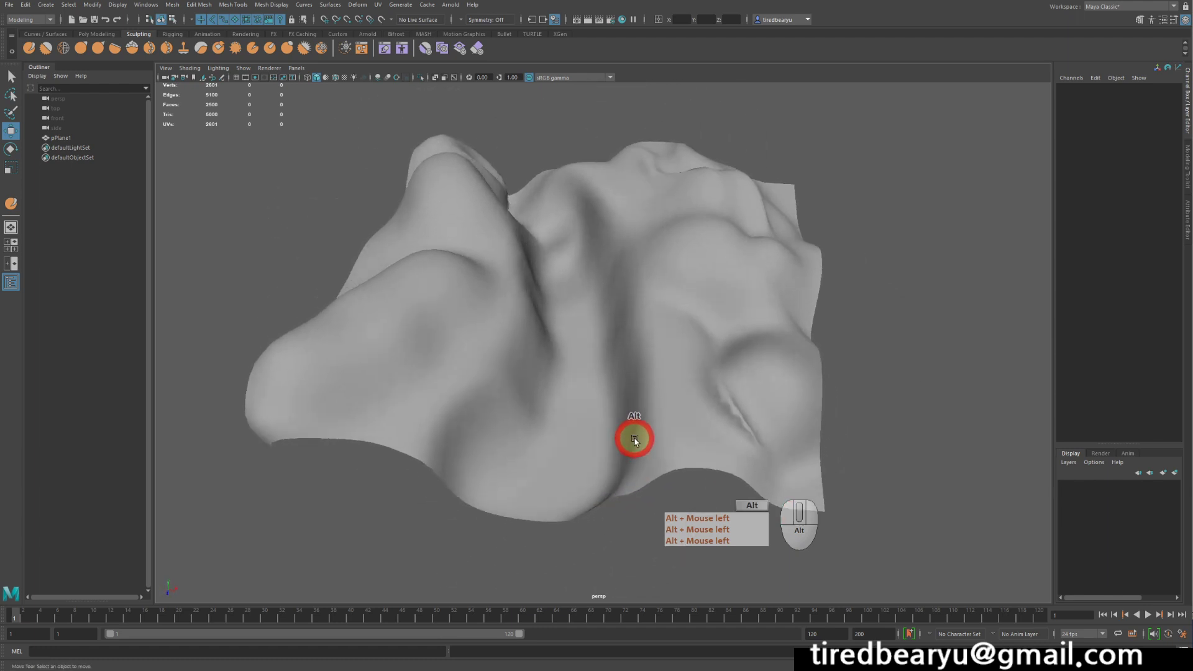
left_click(127, 50)
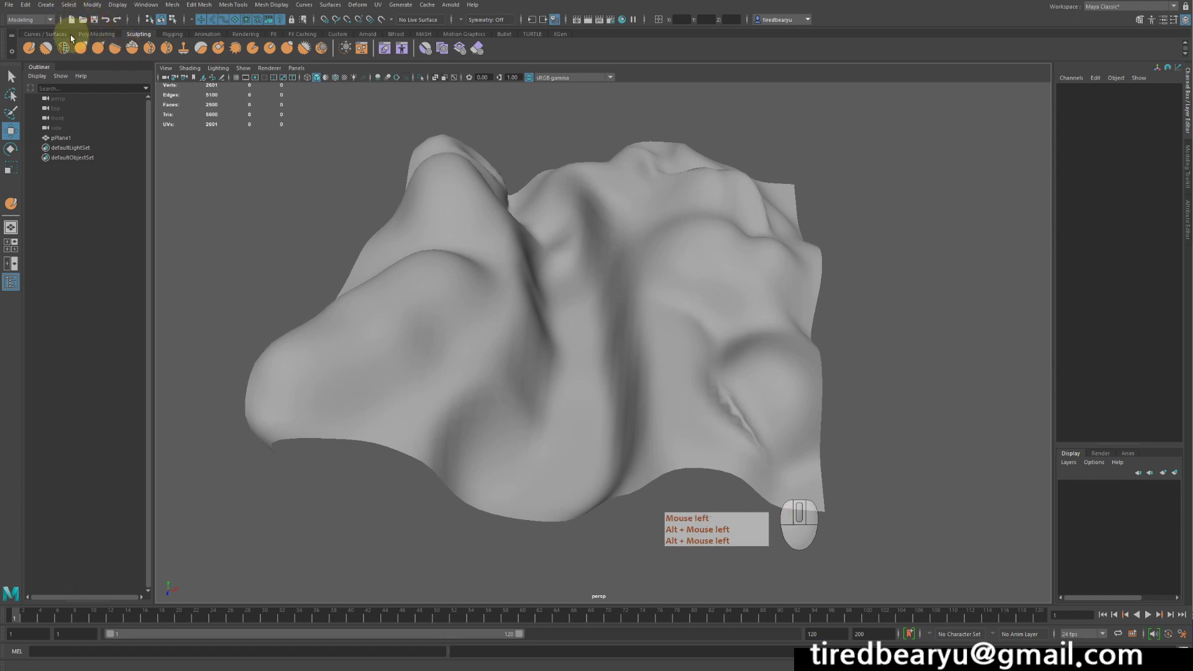
left_click(53, 35)
- Create a second polygon plane and scale it uniformly to about 5.766 so it extends past the terrain as the water level
left_click(98, 34)
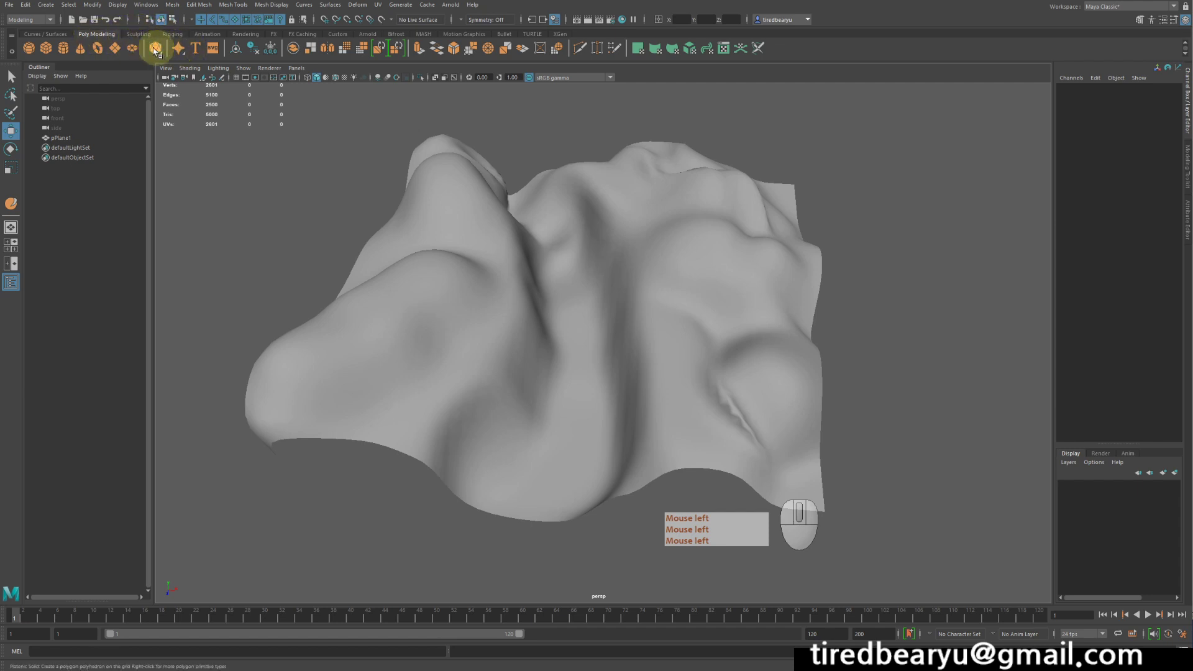
left_click(115, 48)
left_click_drag(385, 205, 455, 233, "alt")
key("r")
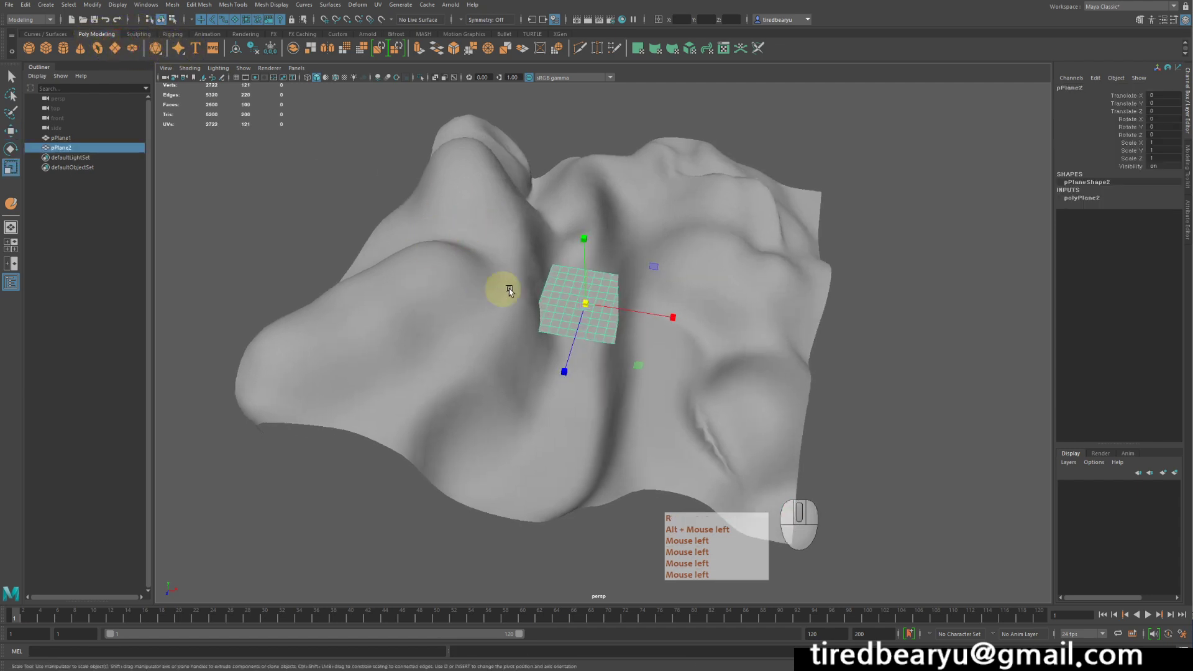
middle_click_drag(509, 288, 821, 311)
left_click_drag(821, 311, 774, 304, "alt")
right_click_drag(774, 303, 812, 285, "alt")
mouse_move(812, 286)
left_mouse_down("alt")
mouse_move(818, 273)
mouse_move(806, 293)
left_mouse_up("alt")
- Examine from several angles how the second plane cuts through the terrain and outlines the river channel
key("w")
mouse_move(673, 302)
left_mouse_down("alt")
mouse_move(658, 311)
mouse_move(731, 229)
mouse_move(847, 181)
mouse_move(818, 192)
left_mouse_up("alt")
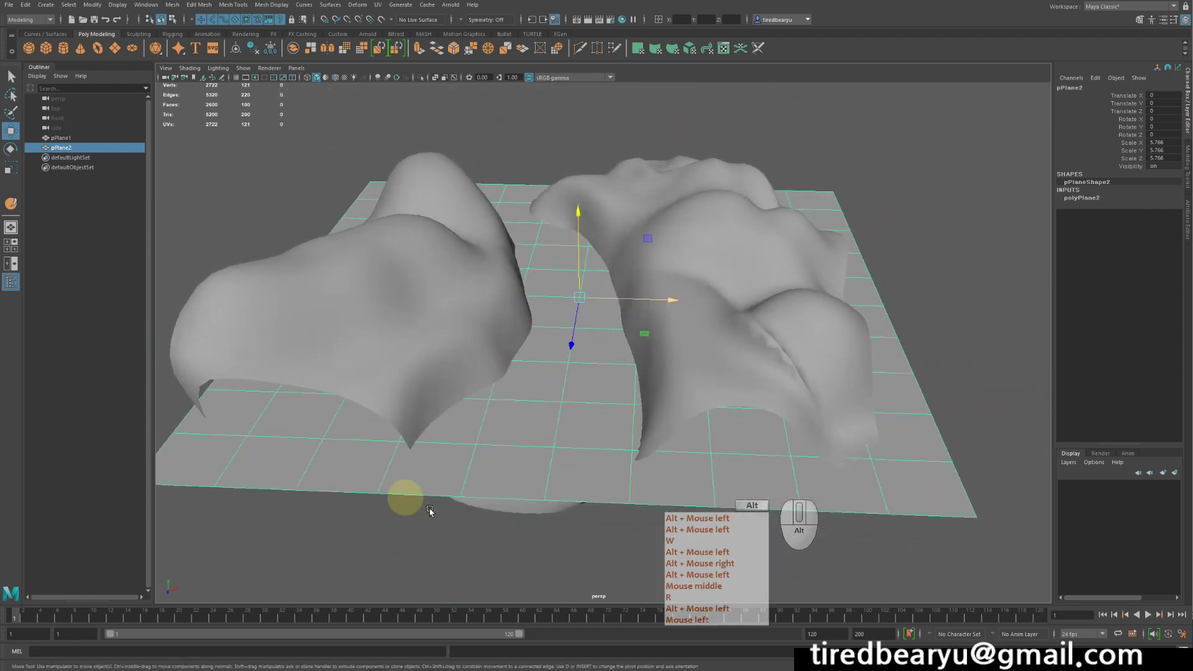
left_click_drag(648, 215, 639, 240, "alt")
right_click_drag(639, 240, 501, 226, "alt")
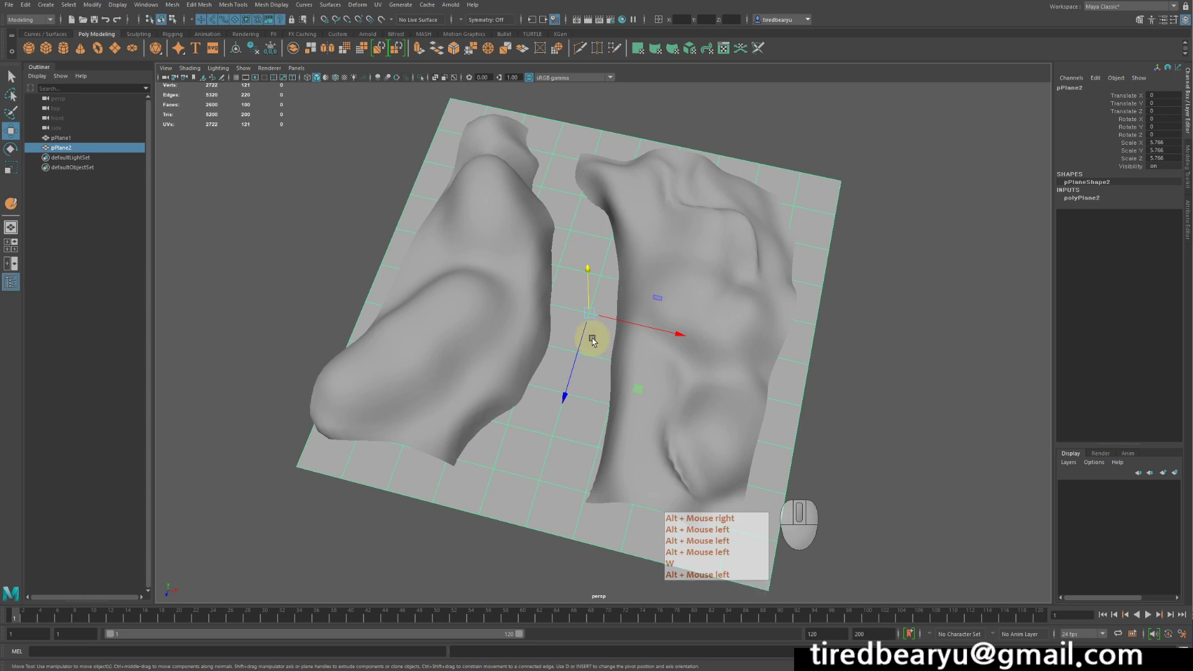
mouse_move(668, 282)
left_mouse_down("alt")
mouse_move(684, 242)
mouse_move(683, 283)
left_mouse_up("alt")
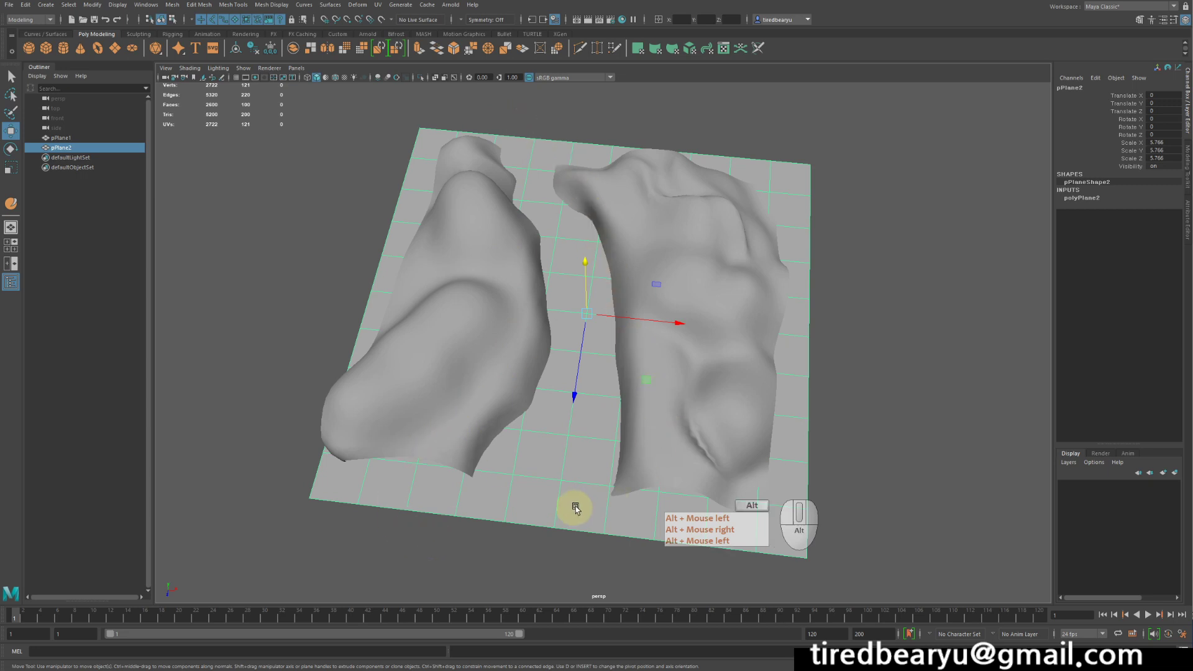
left_click_drag(575, 508, 594, 478, "alt")
left_click_drag(567, 378, 558, 362, "alt")
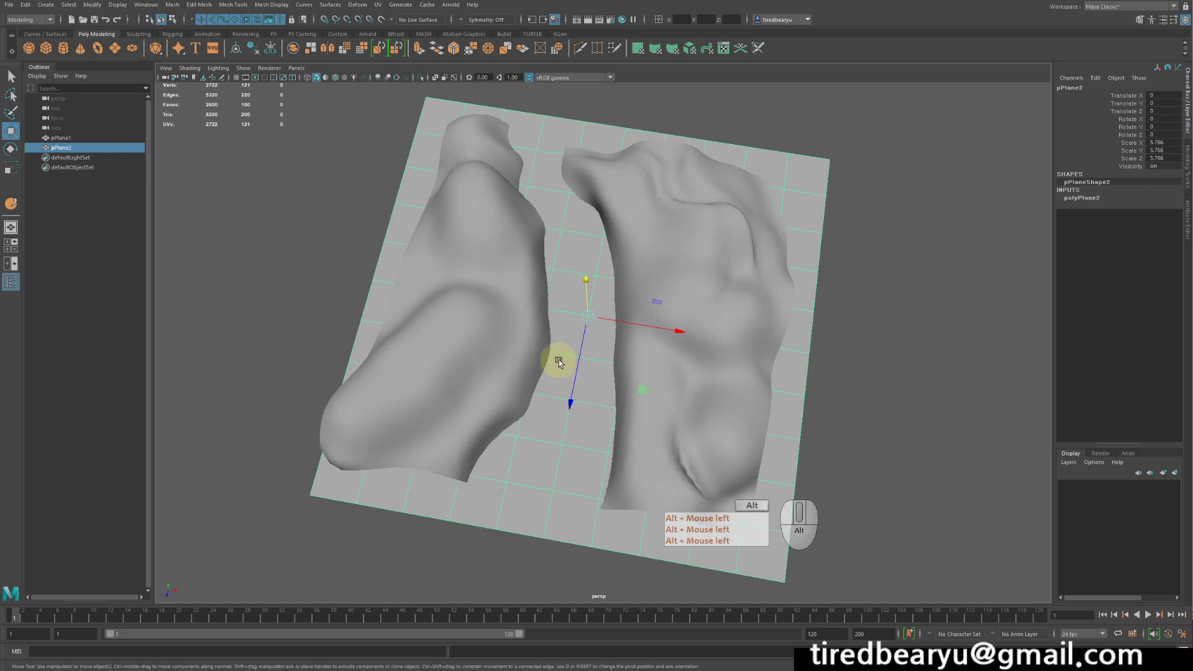
middle_click_drag(559, 363, 539, 371, "alt")
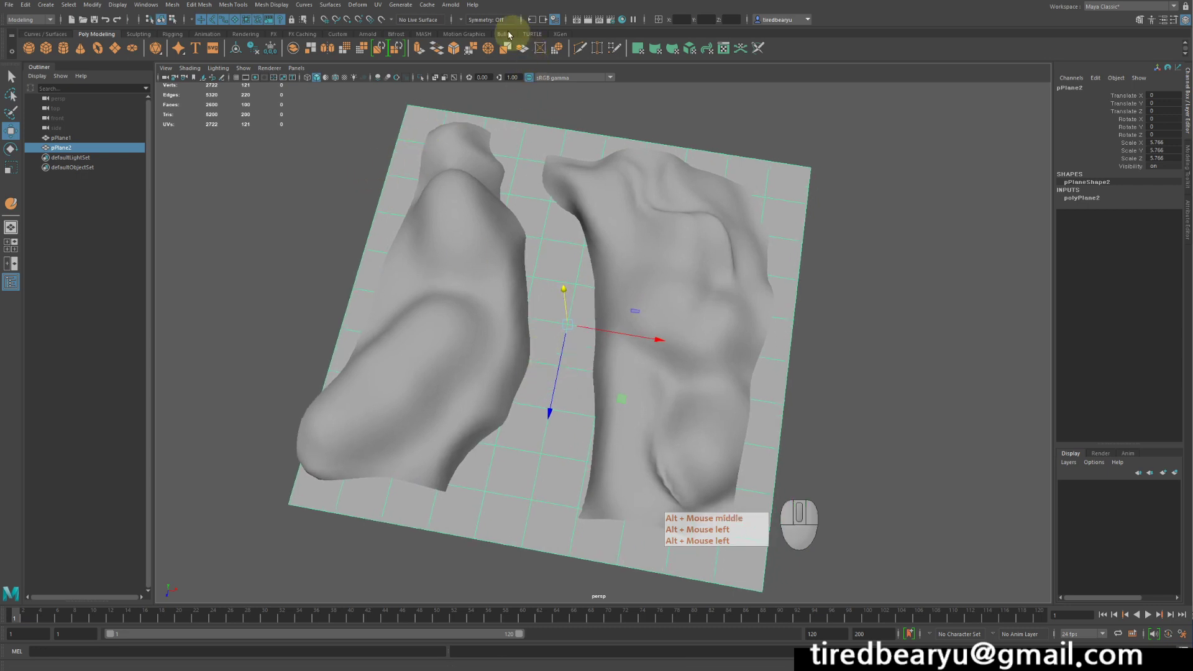
- Make the second plane a live surface for drawing on
left_click(381, 20)
left_click_drag(546, 148, 607, 215, "alt")
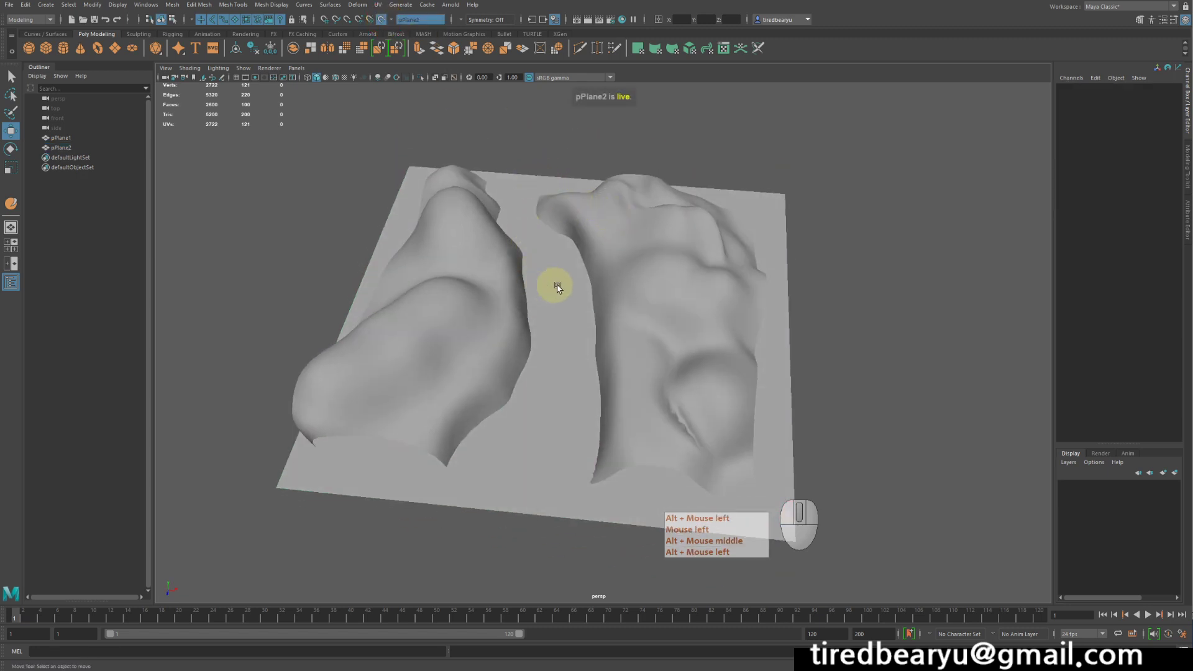
mouse_move(572, 295)
left_mouse_down("alt")
mouse_move(565, 264)
mouse_move(655, 322)
left_mouse_up("alt")
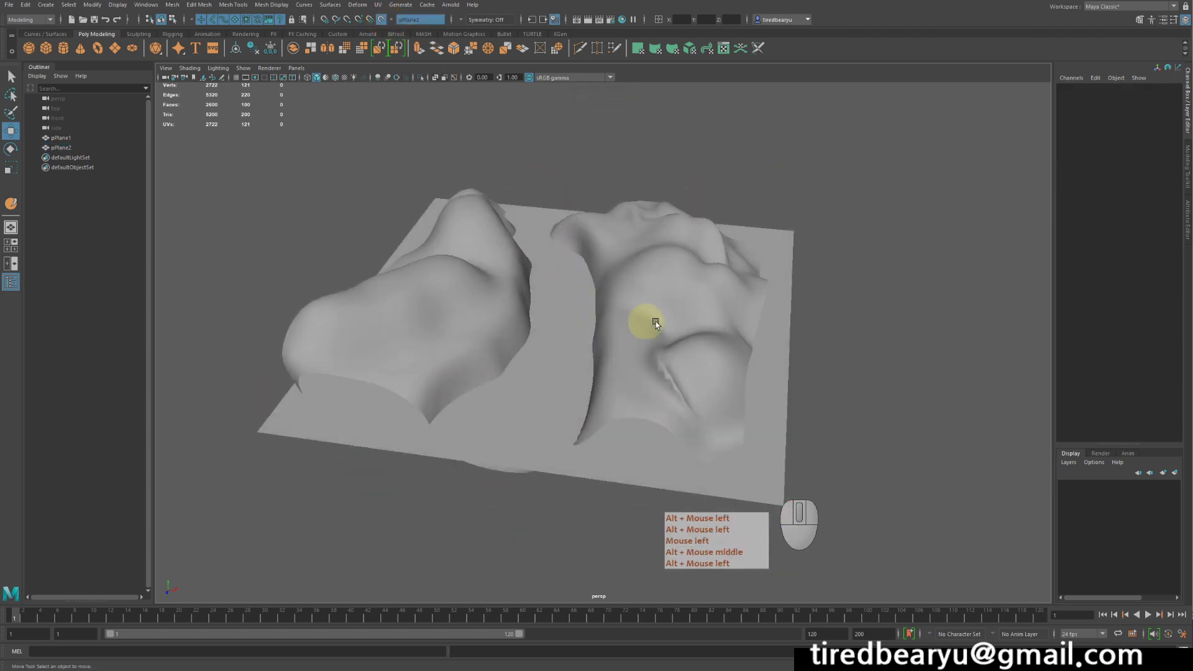
left_click_drag(569, 350, 406, 290, "alt")
- Draw a CV curve on the live plane along the left river bank, from the far plane edge to the near edge
left_click(55, 35)
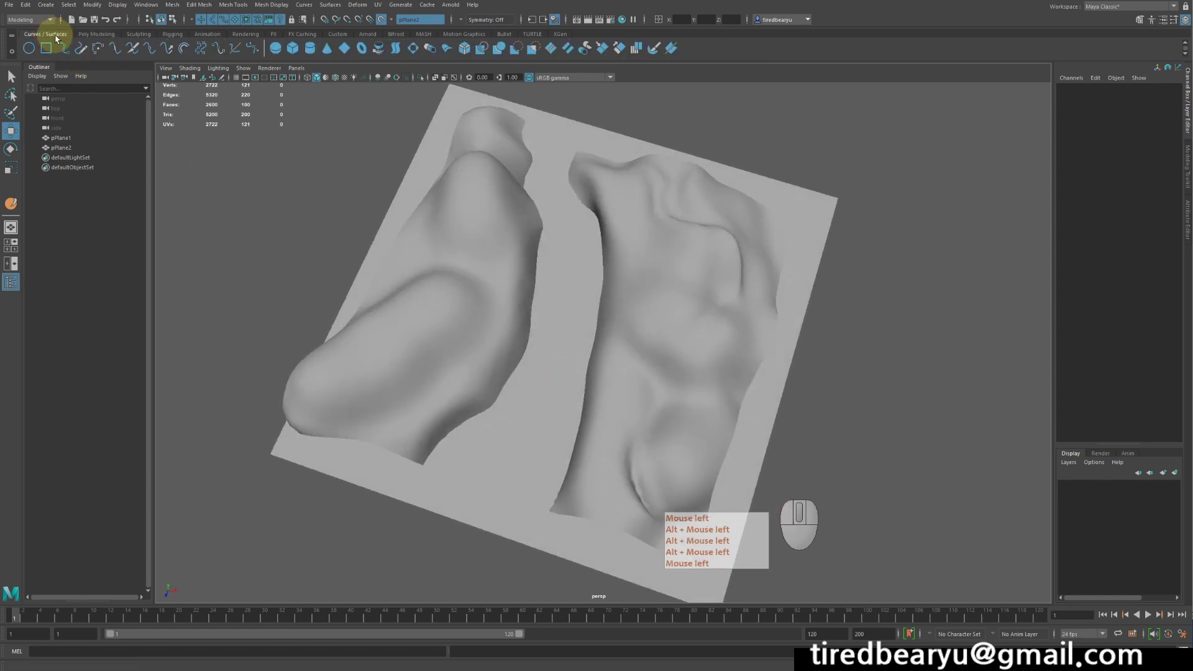
left_click(46, 4)
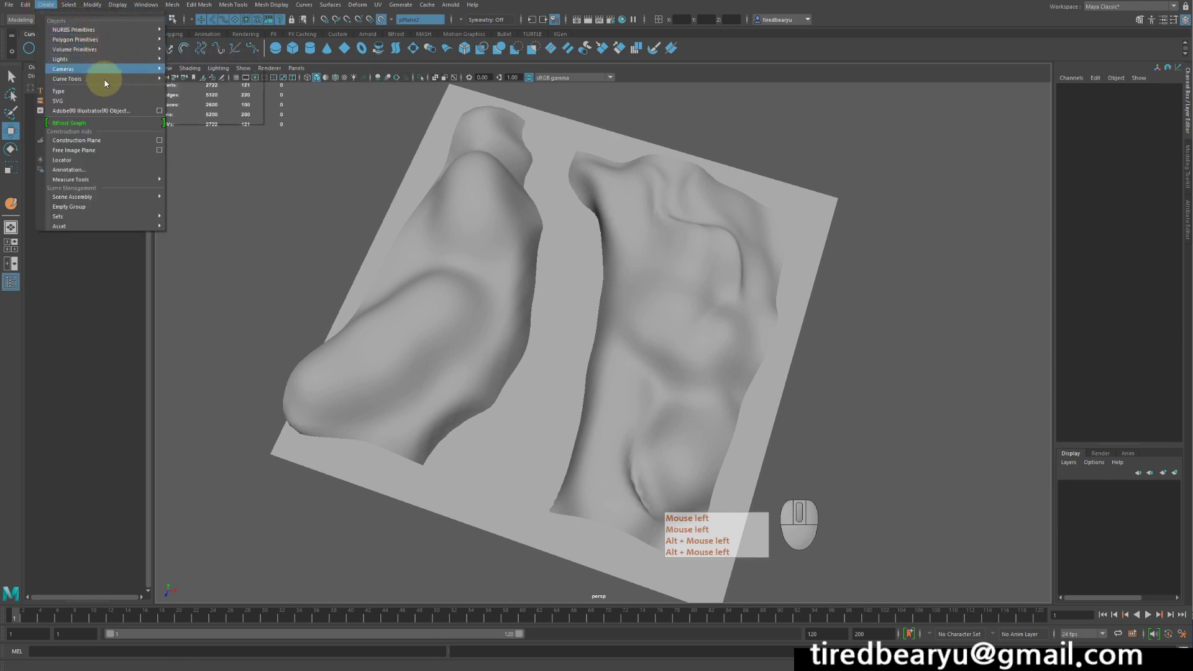
left_click(225, 80)
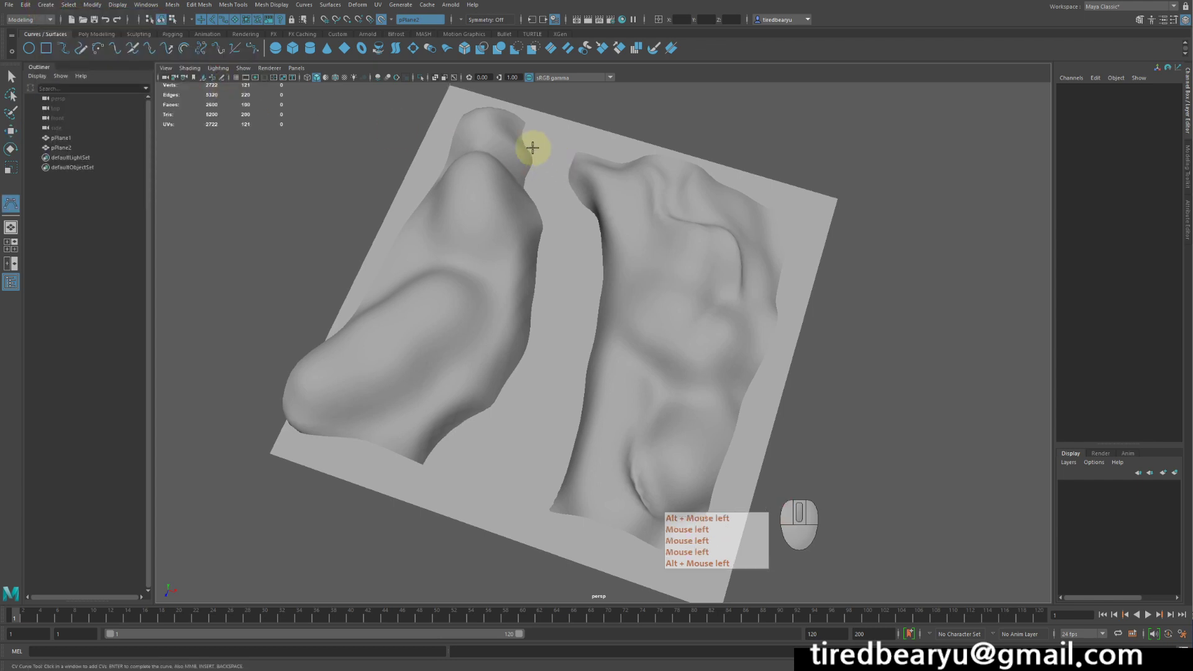
left_click(527, 88)
left_click_drag(720, 120, 882, 196)
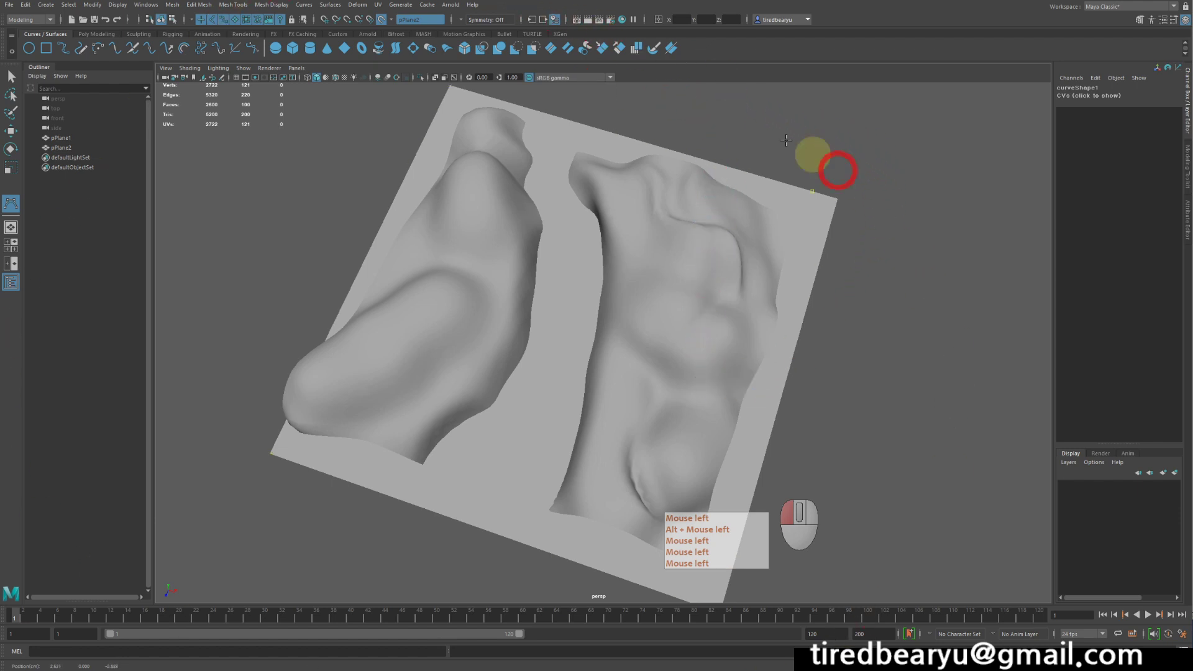
left_click_drag(786, 141, 516, 106)
left_click(519, 138)
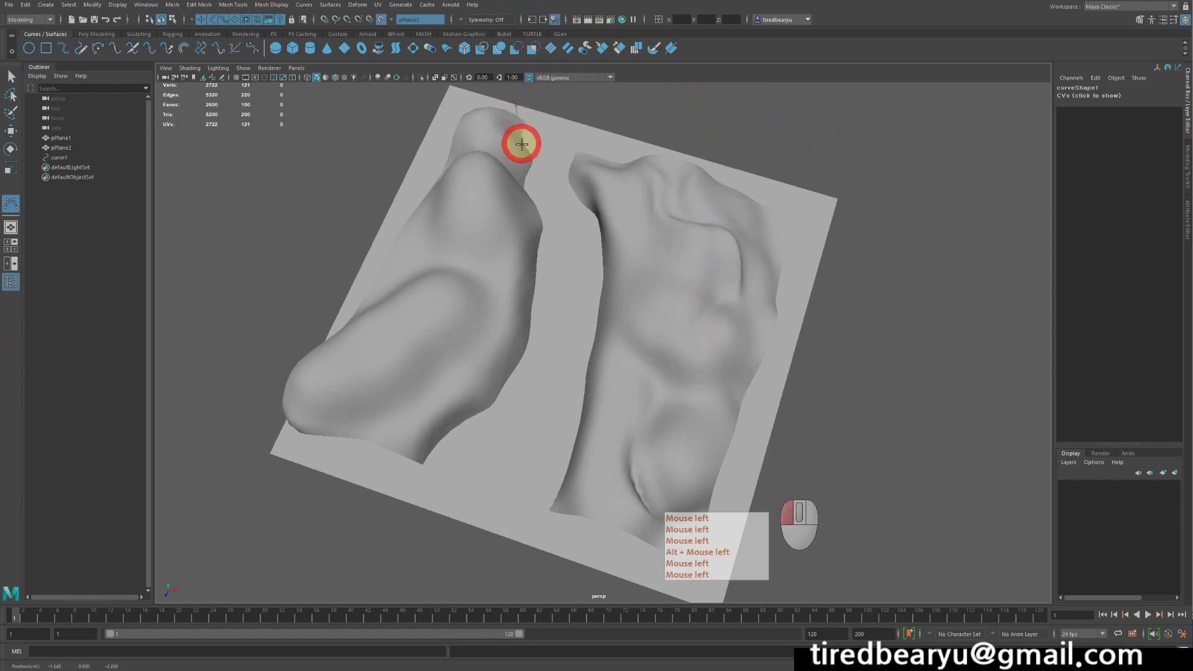
left_click(535, 169)
left_click(523, 196)
left_click_drag(524, 196, 528, 301)
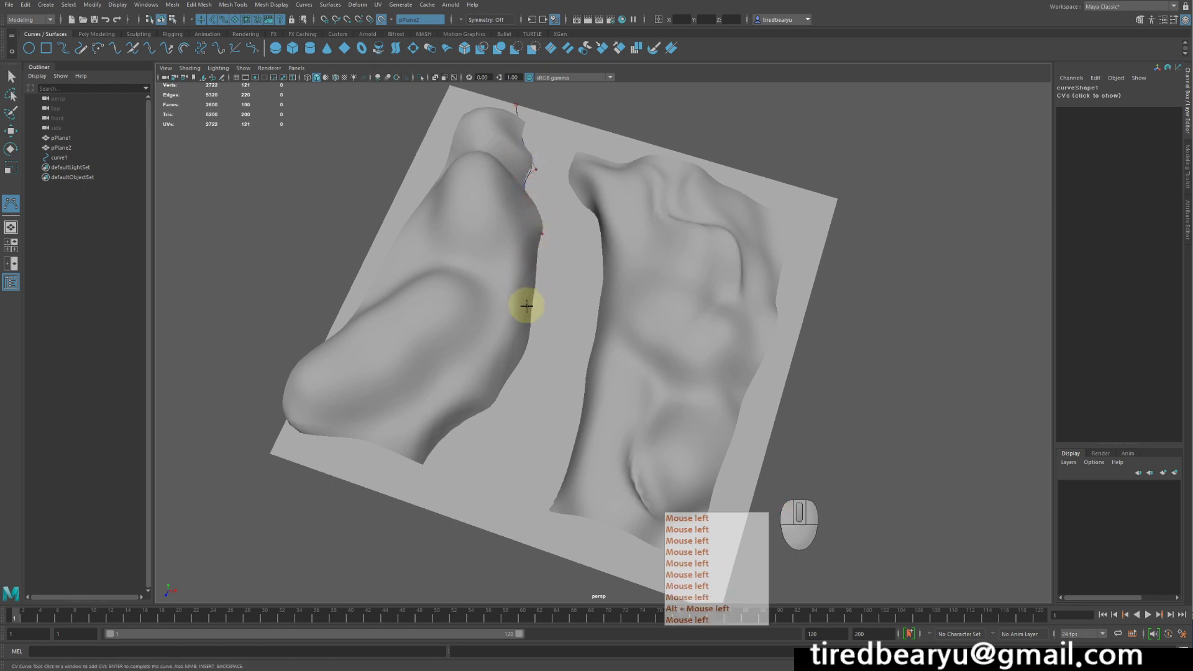
left_click(495, 373)
left_click(439, 441)
left_click(409, 467)
left_click(394, 500)
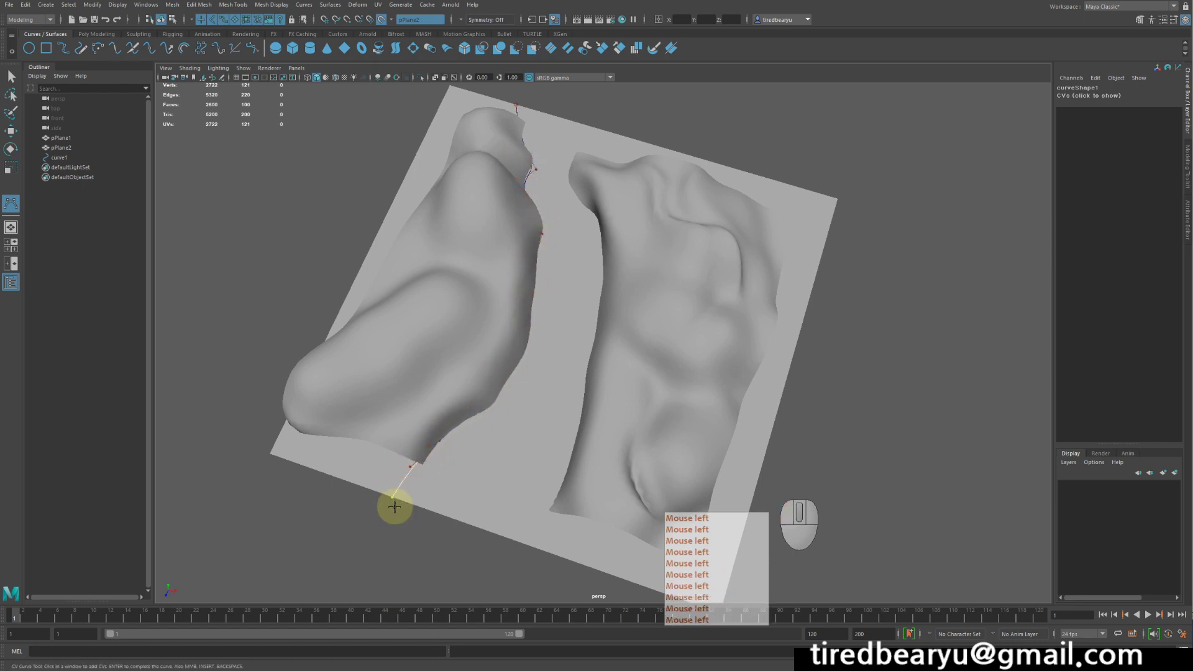
key("y")
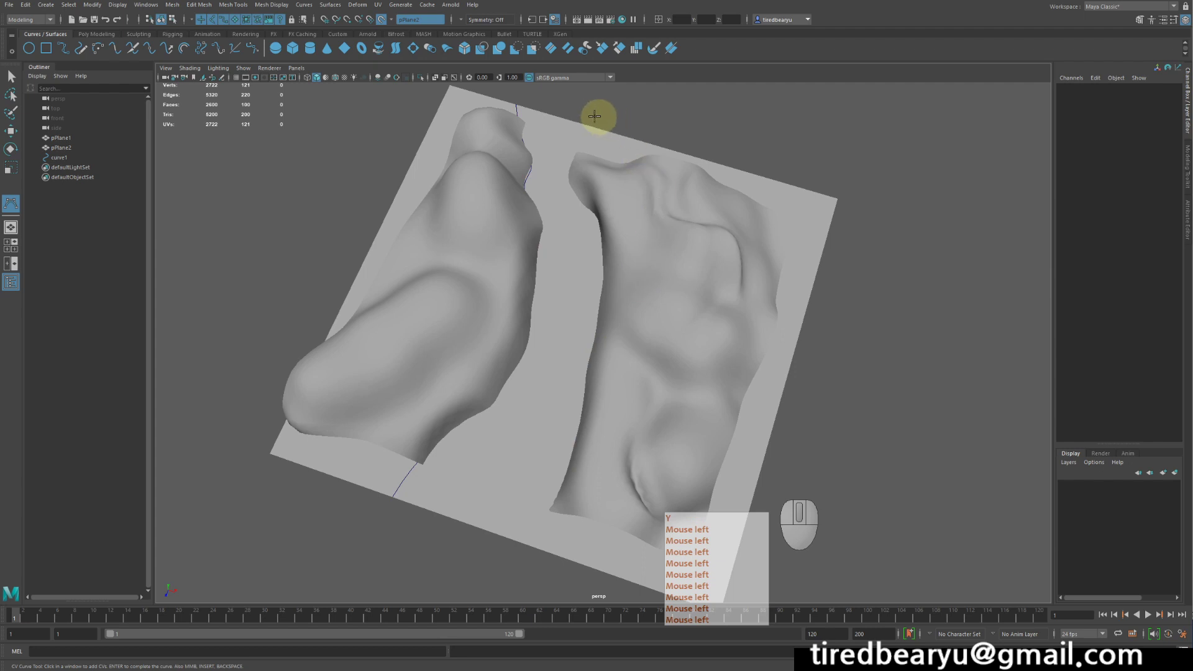
- Draw a second CV curve along the right river bank, following the terrain's waterline between the far and near plane edges
left_click(563, 111)
left_click(590, 142)
left_click(566, 157)
left_click(570, 167)
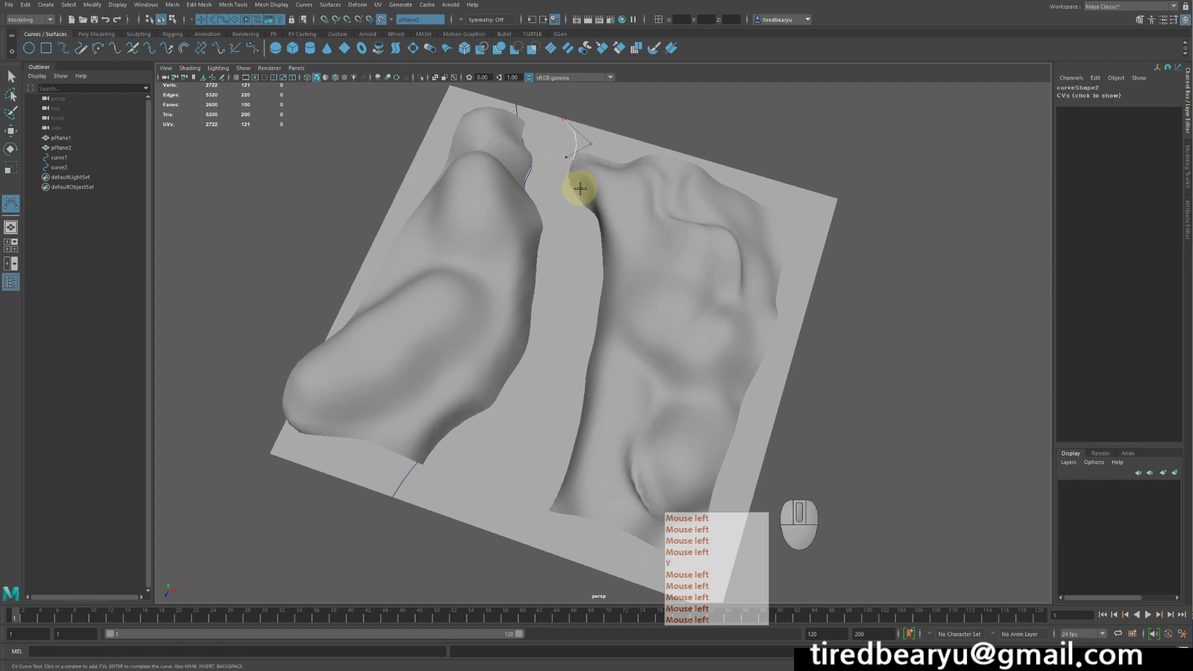
left_click(594, 215)
left_click(609, 238)
left_click(599, 302)
left_click(594, 338)
left_click(579, 412)
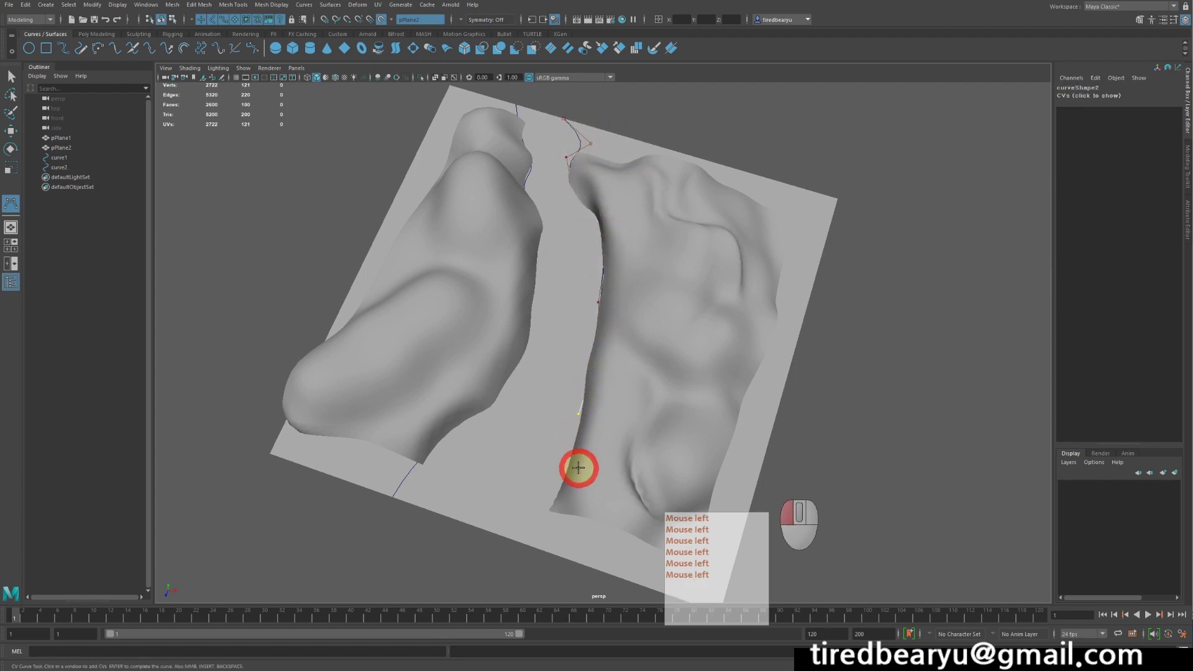
left_click(577, 469)
left_click(533, 564)
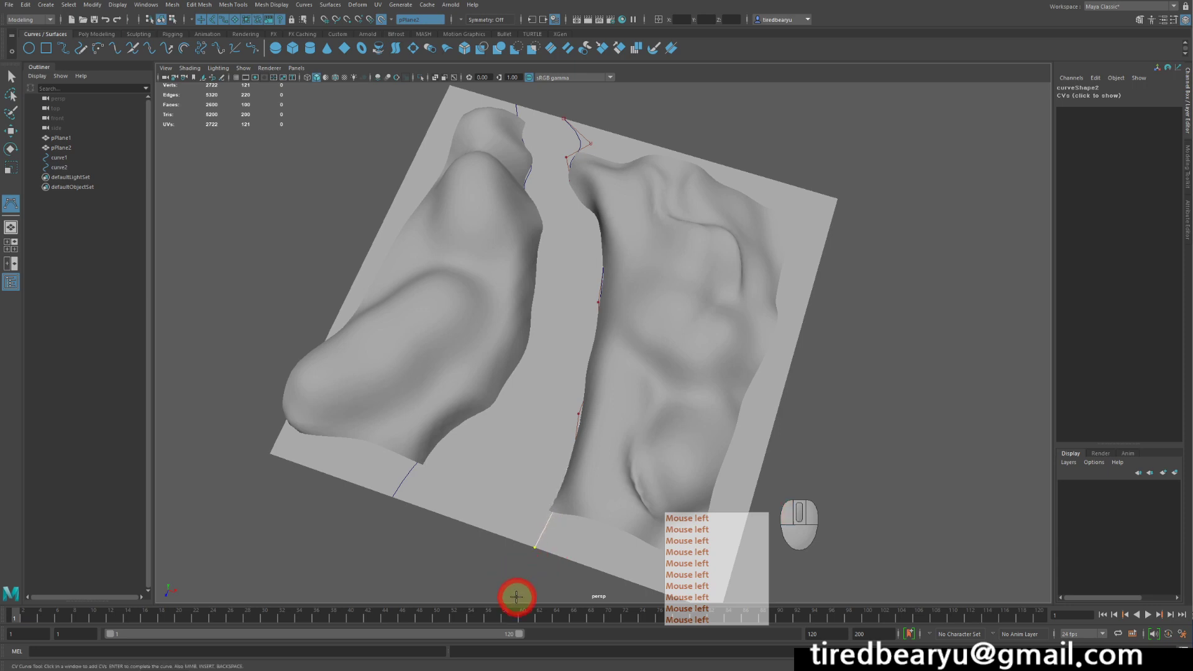
key("Return")
- Examine from several angles how the two bank curves follow the edges of the river channel
left_click_drag(557, 354, 527, 341, "alt")
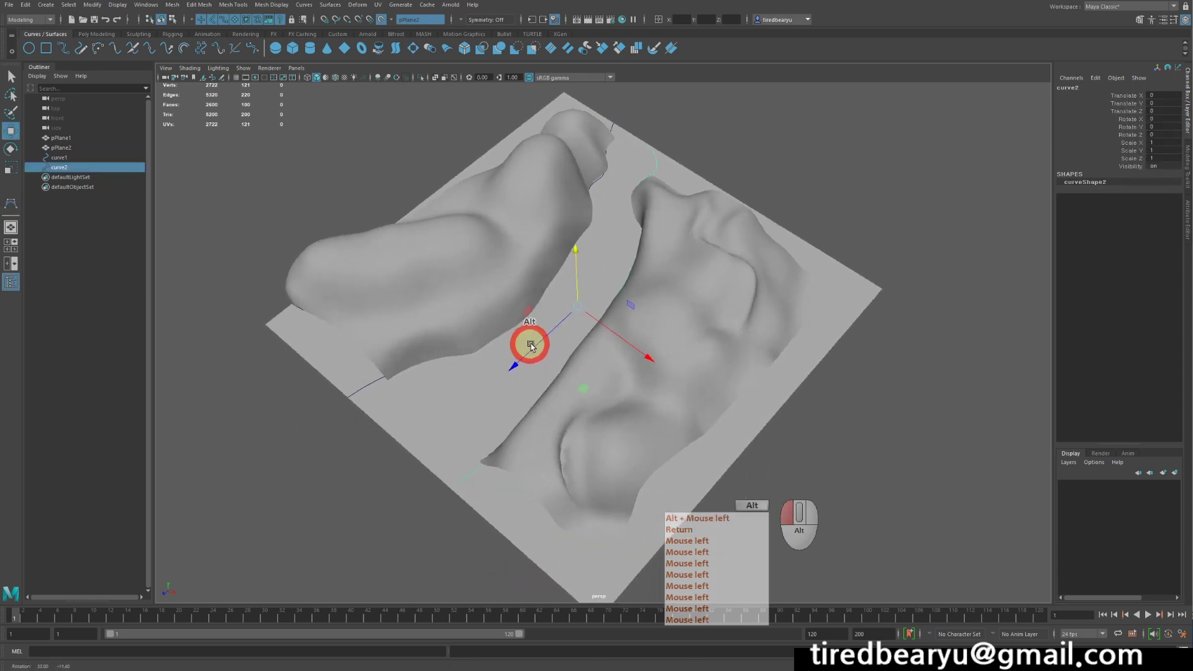
middle_click_drag(527, 341, 546, 337, "alt")
left_click_drag(546, 338, 611, 384, "alt")
middle_click_drag(612, 385, 522, 341, "alt")
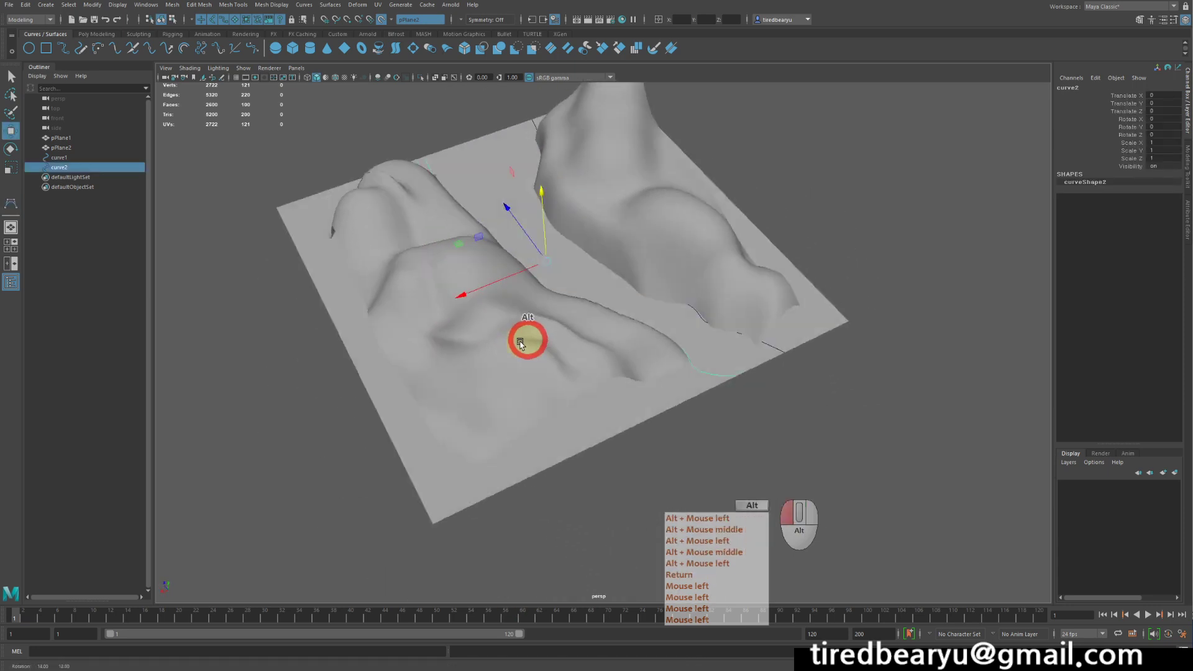
left_click_drag(522, 341, 635, 354, "alt")
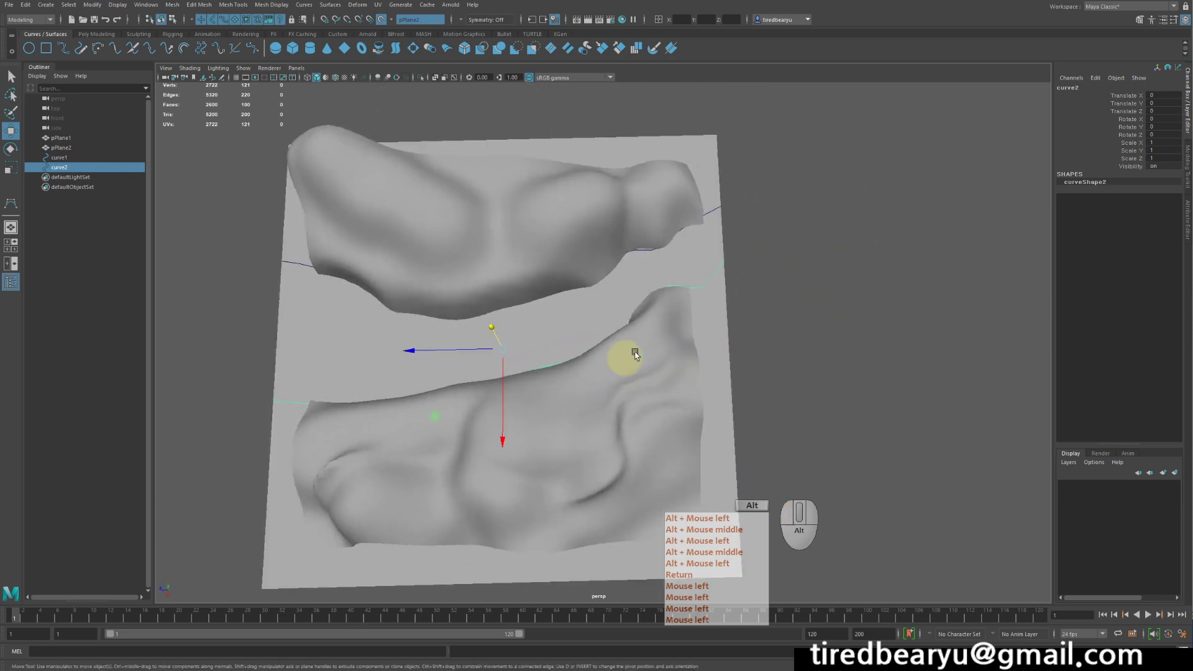
left_click_drag(640, 282, 709, 255, "alt")
middle_click_drag(709, 256, 706, 286, "alt")
left_click_drag(706, 285, 651, 282, "alt")
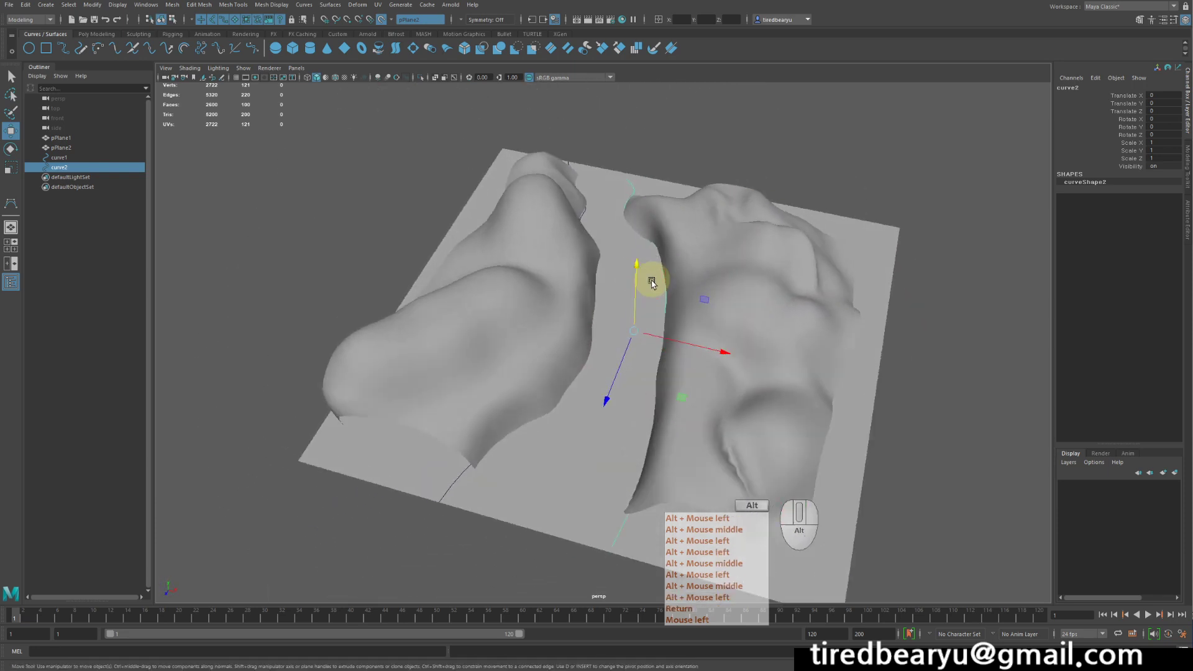
- Loft a surface between the two bank curves and inspect how it fills the river channel
left_click(127, 158, "ctrl")
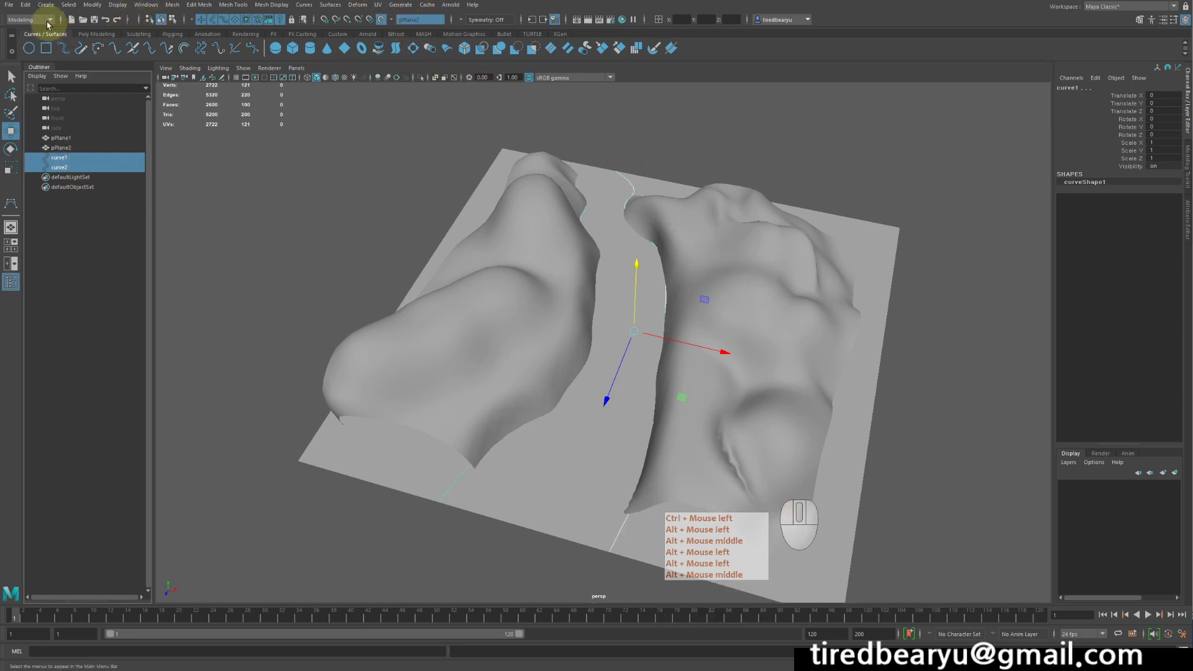
left_click(327, 7)
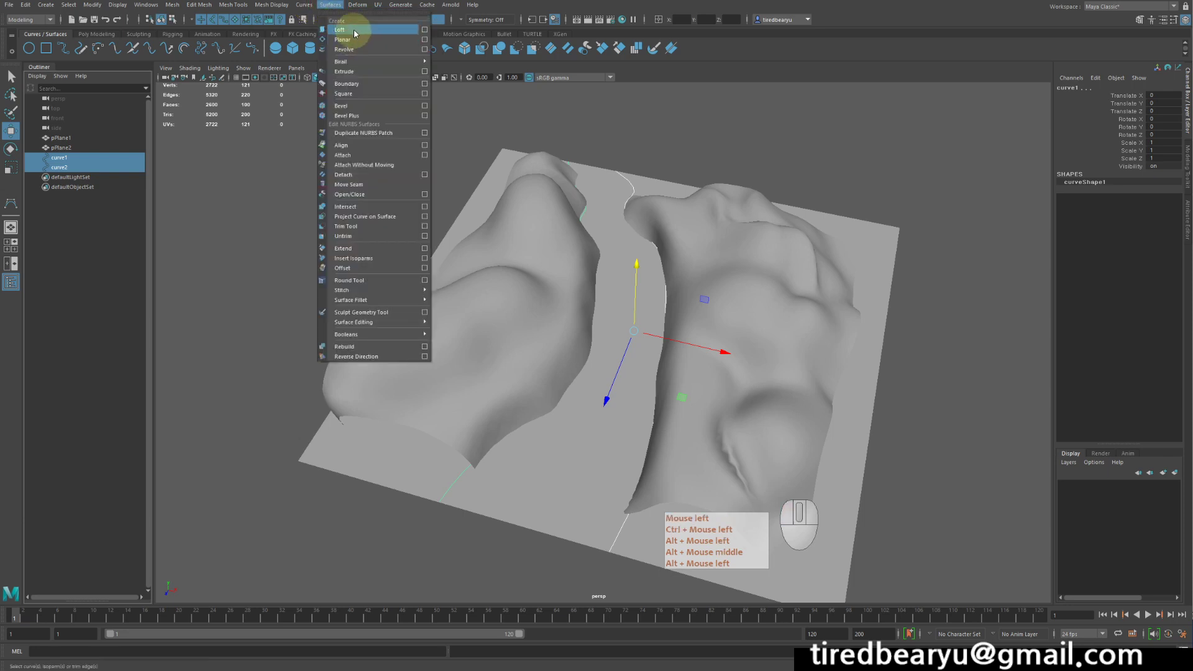
left_click(351, 30)
left_click(687, 166)
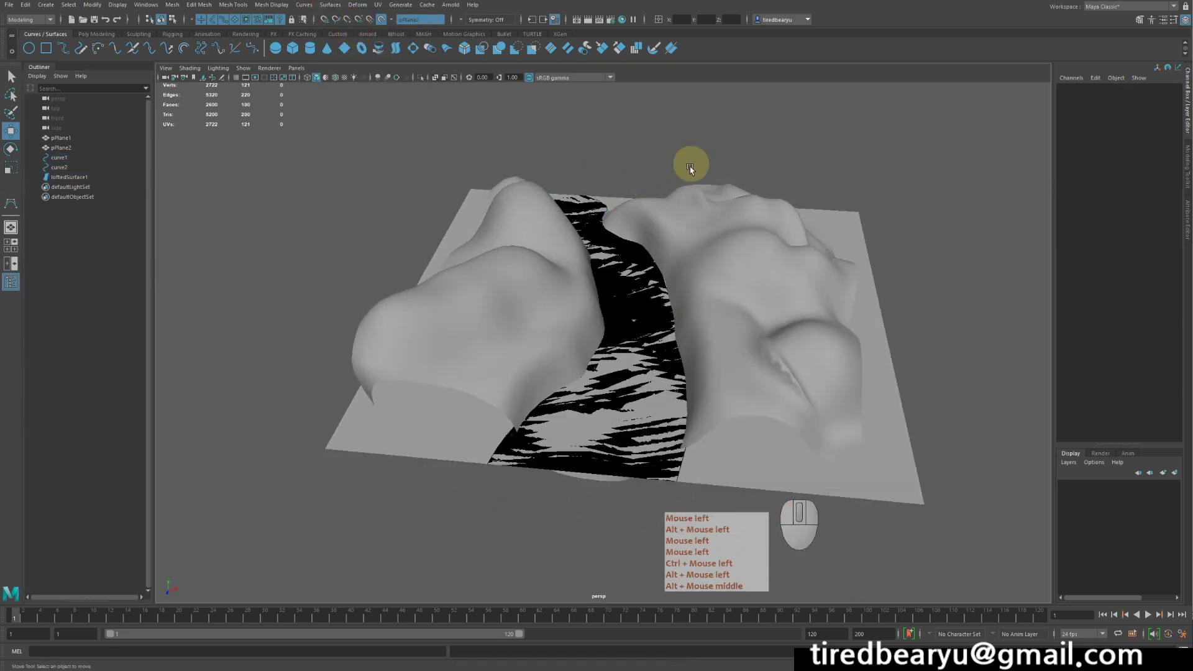
left_click(639, 280)
left_click_drag(639, 280, 631, 324, "alt")
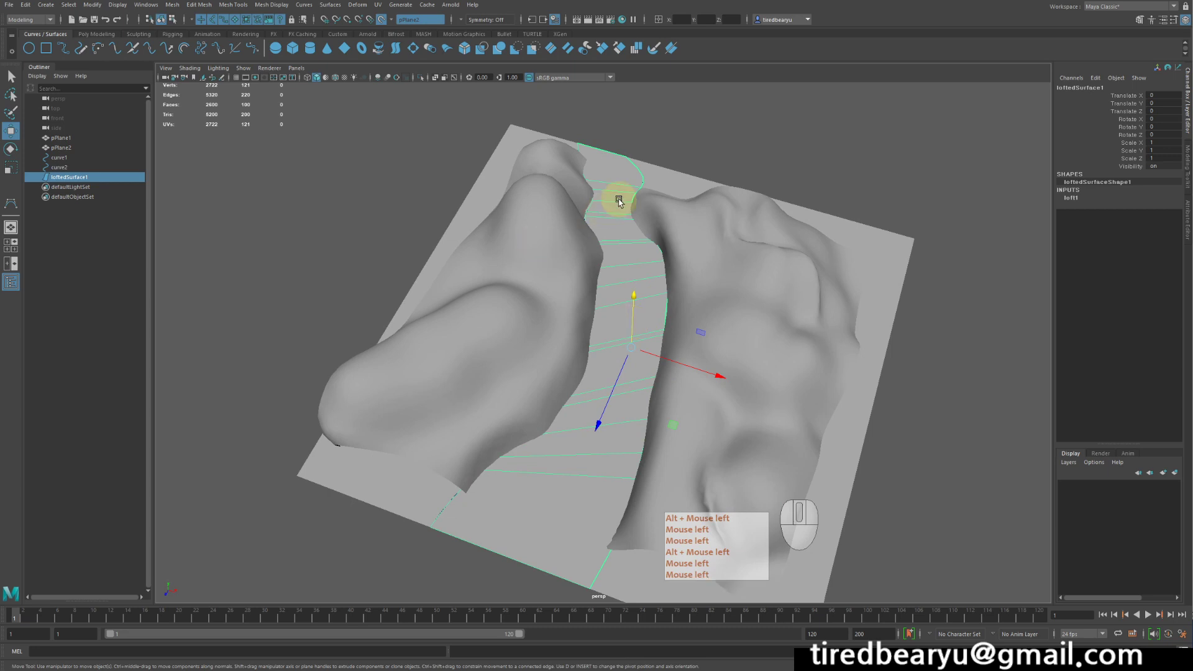
left_click_drag(646, 311, 687, 300, "alt")
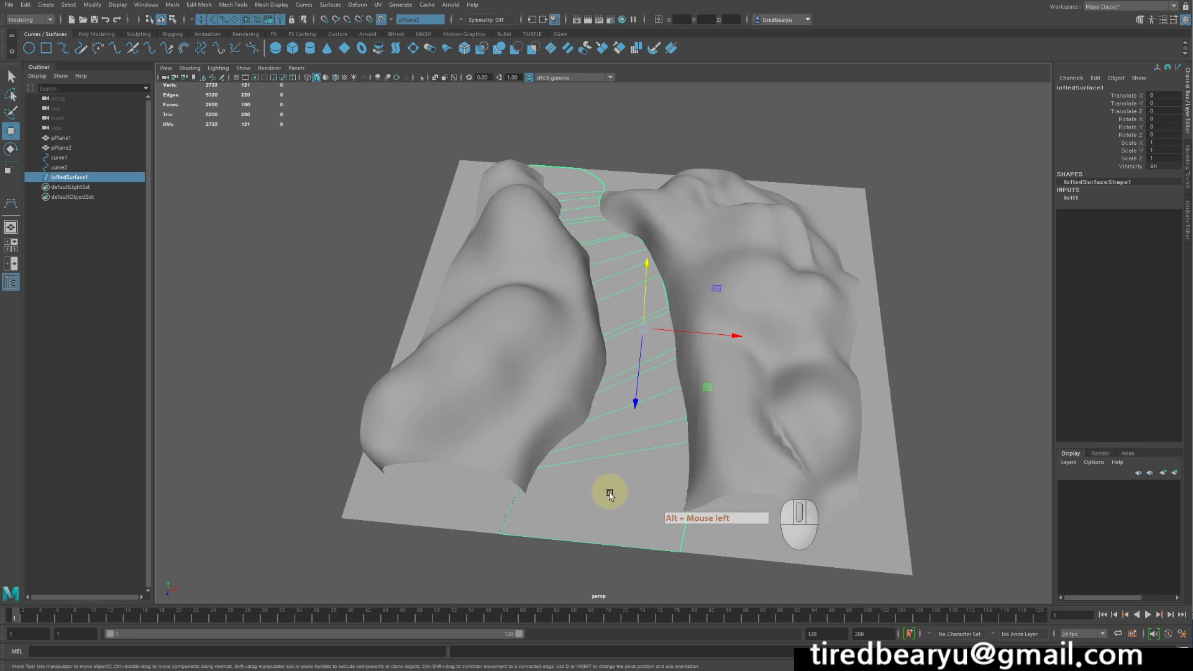
mouse_move(609, 494)
left_mouse_down("alt")
mouse_move(581, 474)
mouse_move(591, 487)
left_mouse_up("alt")
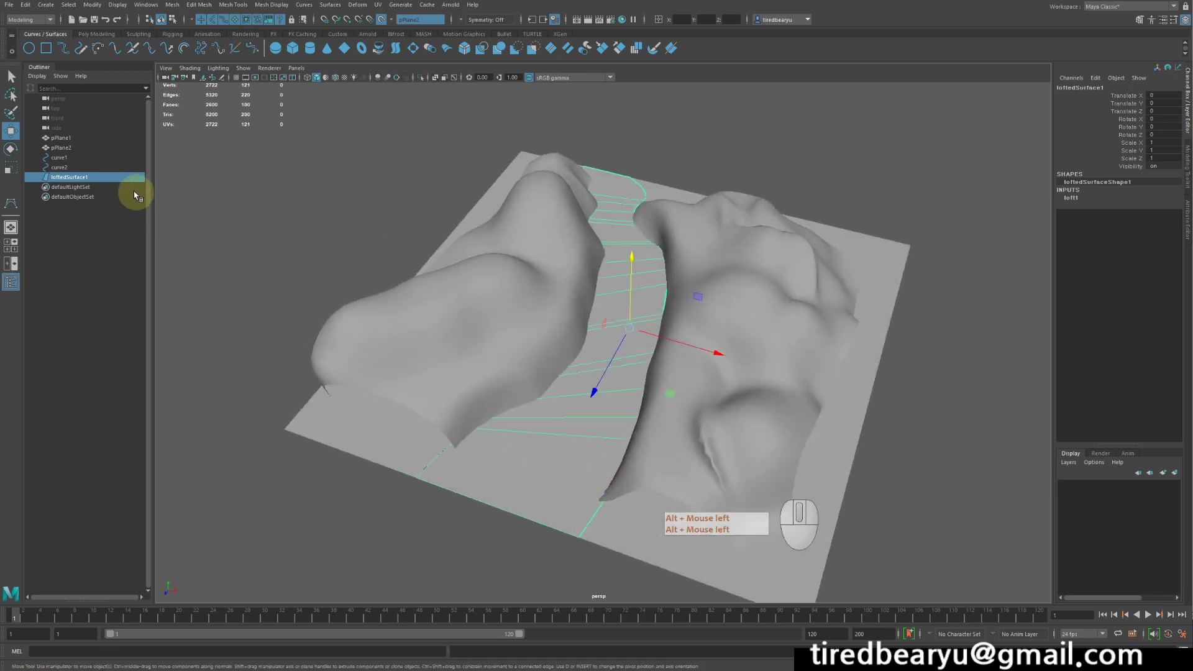
- Turn off the live surface and hide the water-level plane
left_click(80, 139)
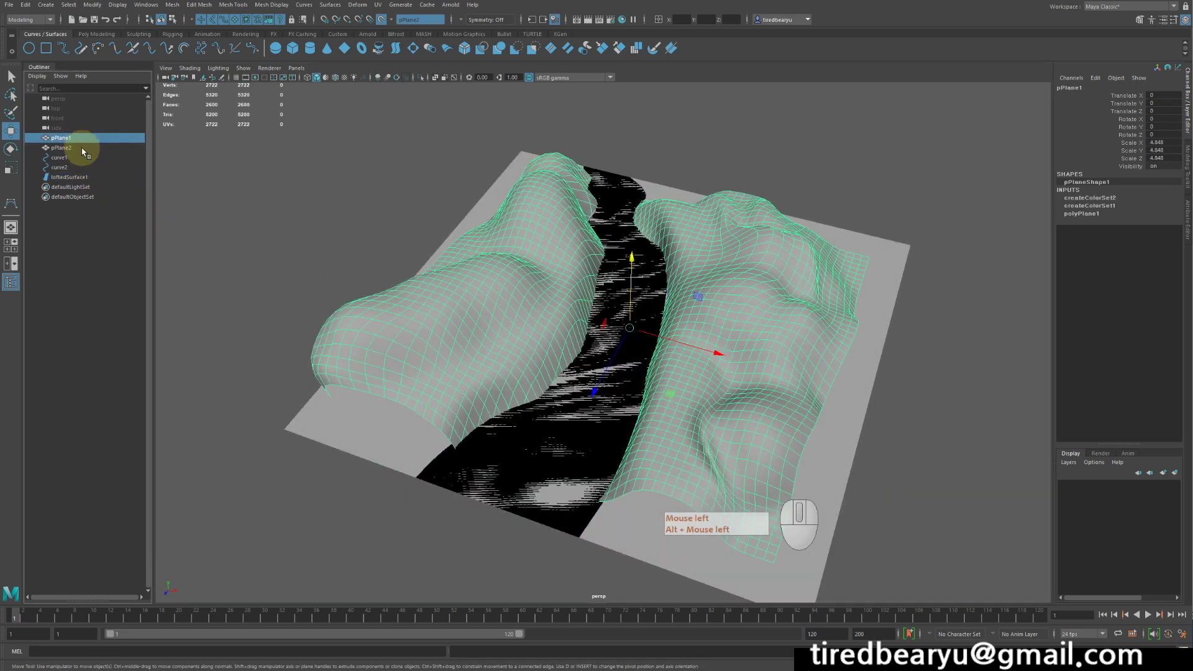
left_click(62, 148)
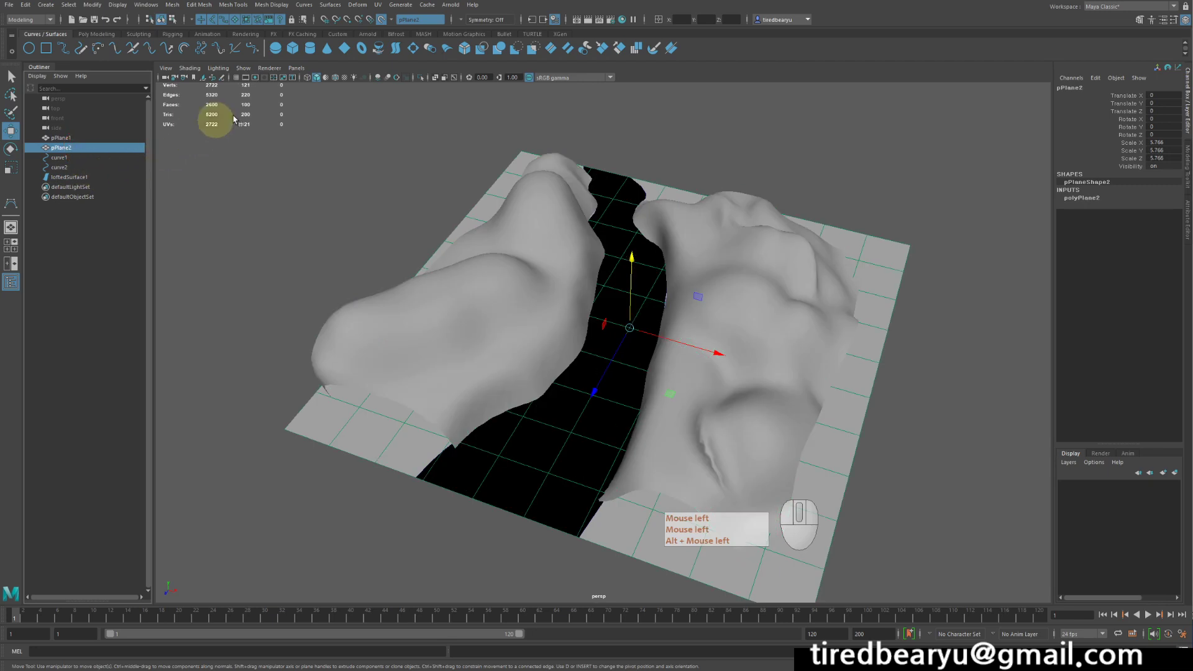
left_click(381, 19)
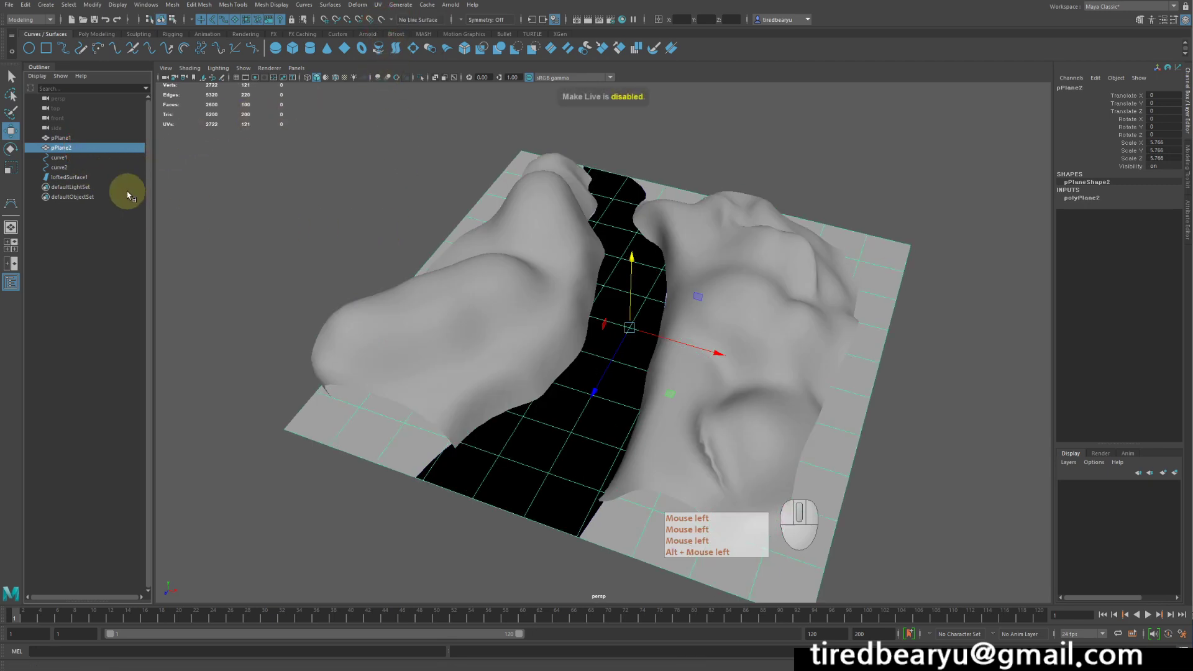
key("h")
key("h")
key("h")
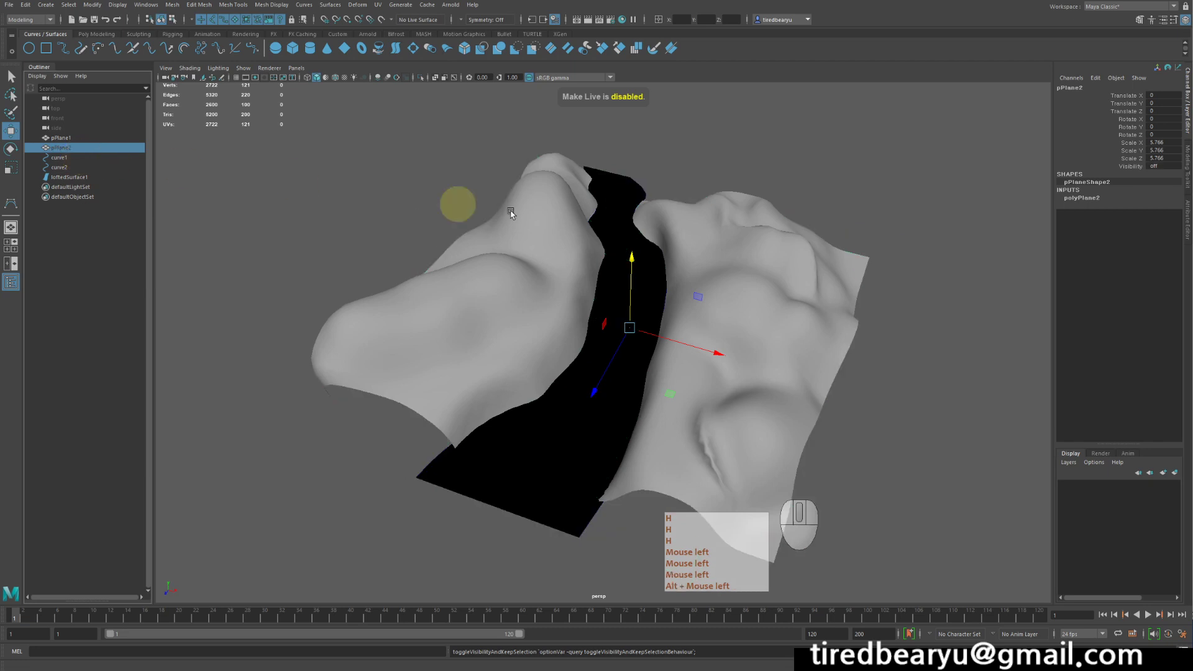
- Reverse the direction of the black lofted river surface so that it faces upward
left_click_drag(618, 222, 756, 178, "alt")
left_click_drag(671, 333, 671, 375)
left_click(671, 375)
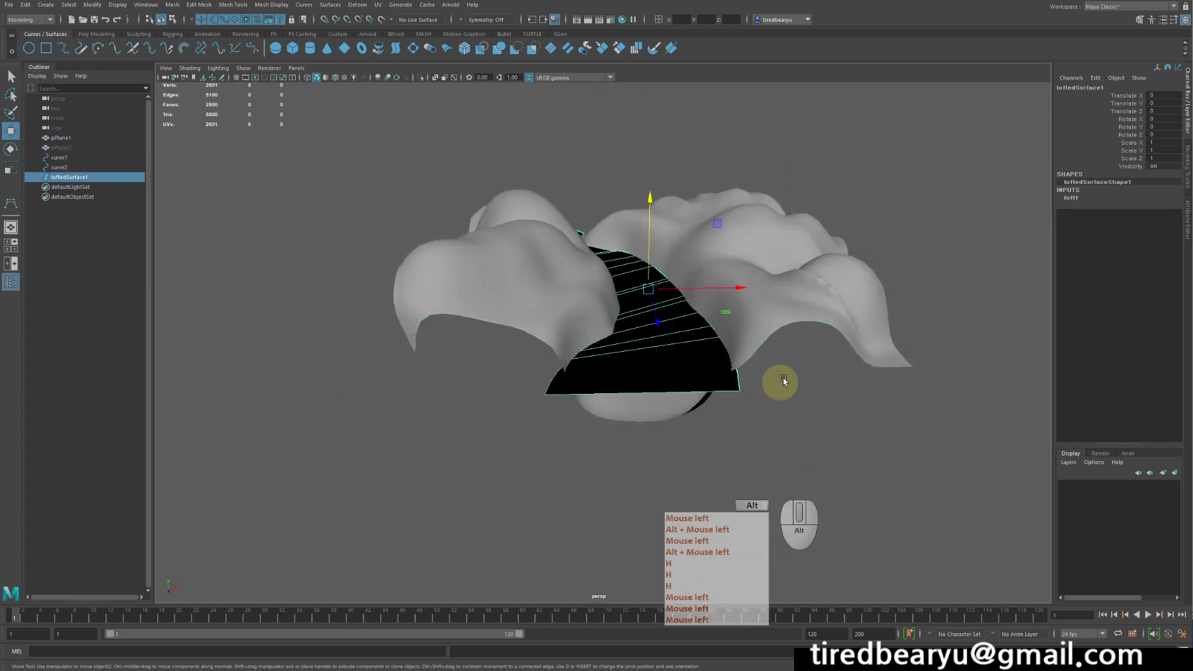
left_click_drag(780, 381, 771, 401, "alt")
middle_click_drag(717, 430, 721, 339, "alt")
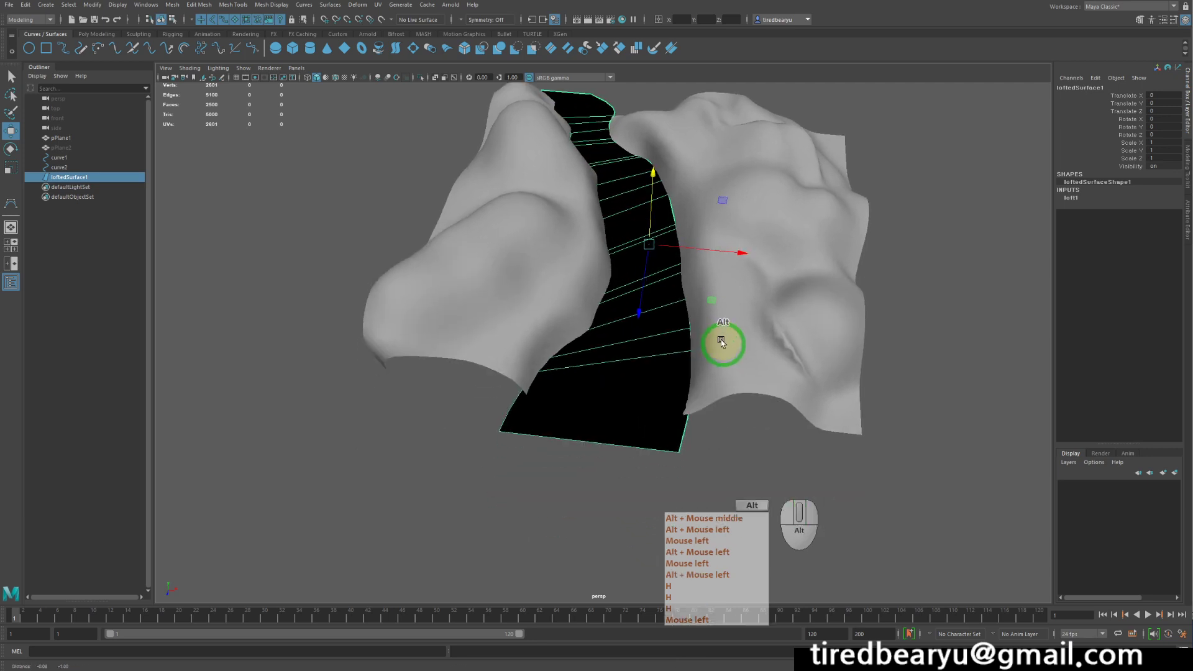
left_click_drag(713, 336, 705, 311, "alt")
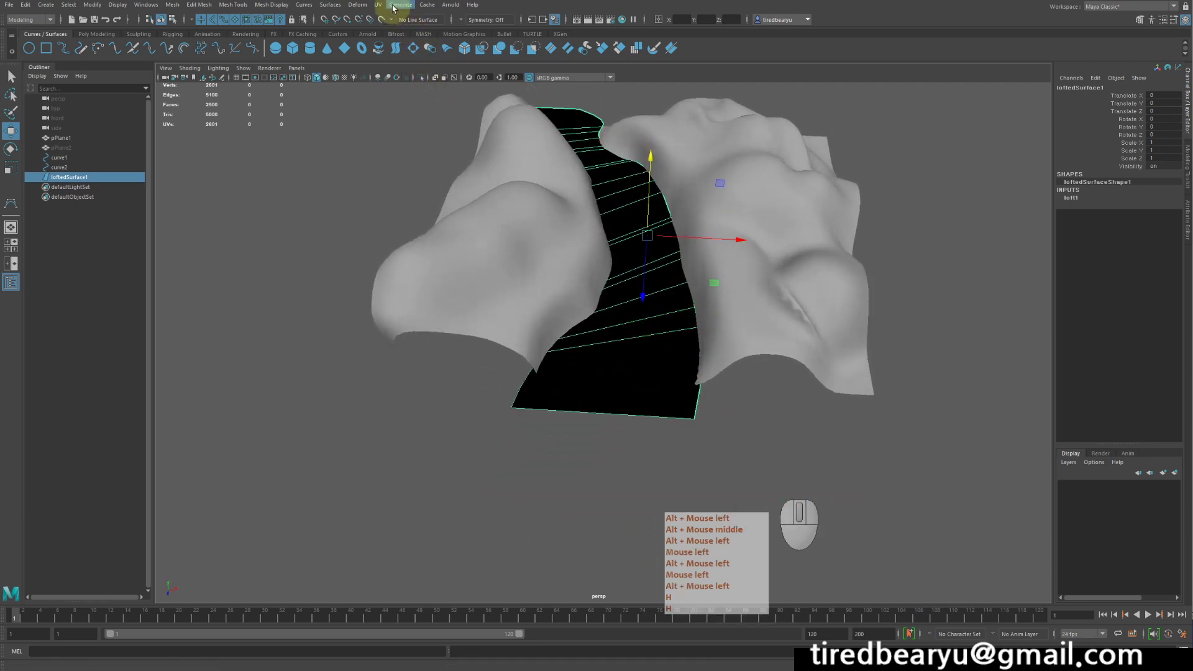
left_click(330, 4)
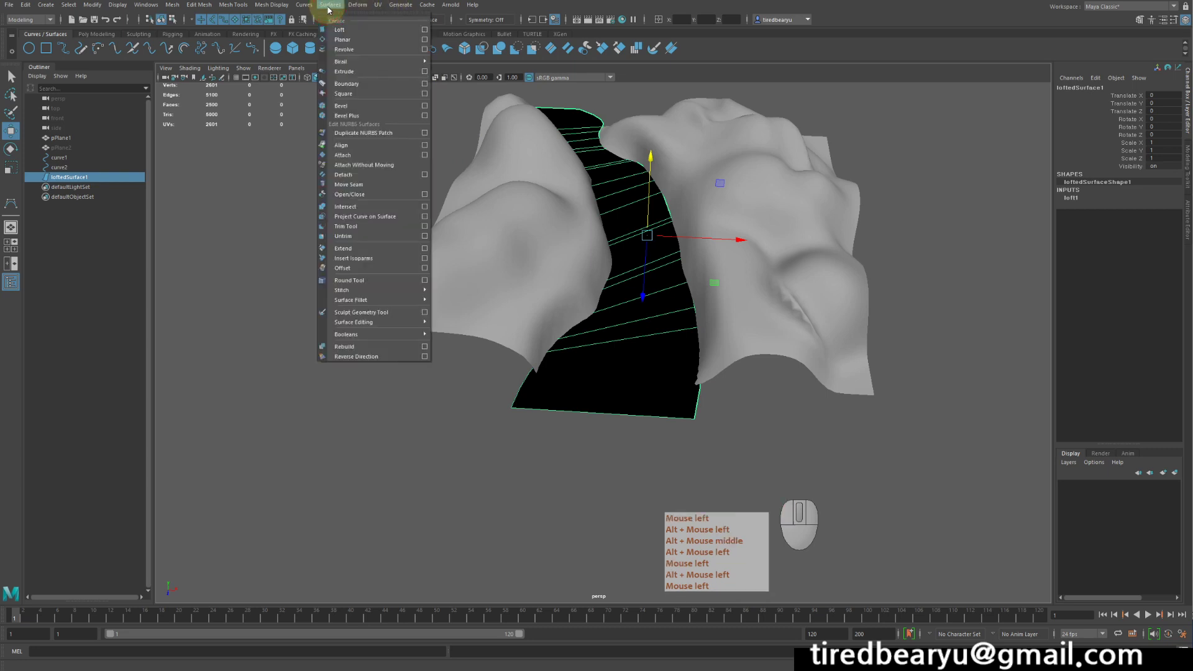
left_click(377, 357)
left_click(847, 354)
- Examine the lofted river surface from several angles, checking its shading and its fit against both banks
left_click_drag(846, 354, 643, 343, "alt")
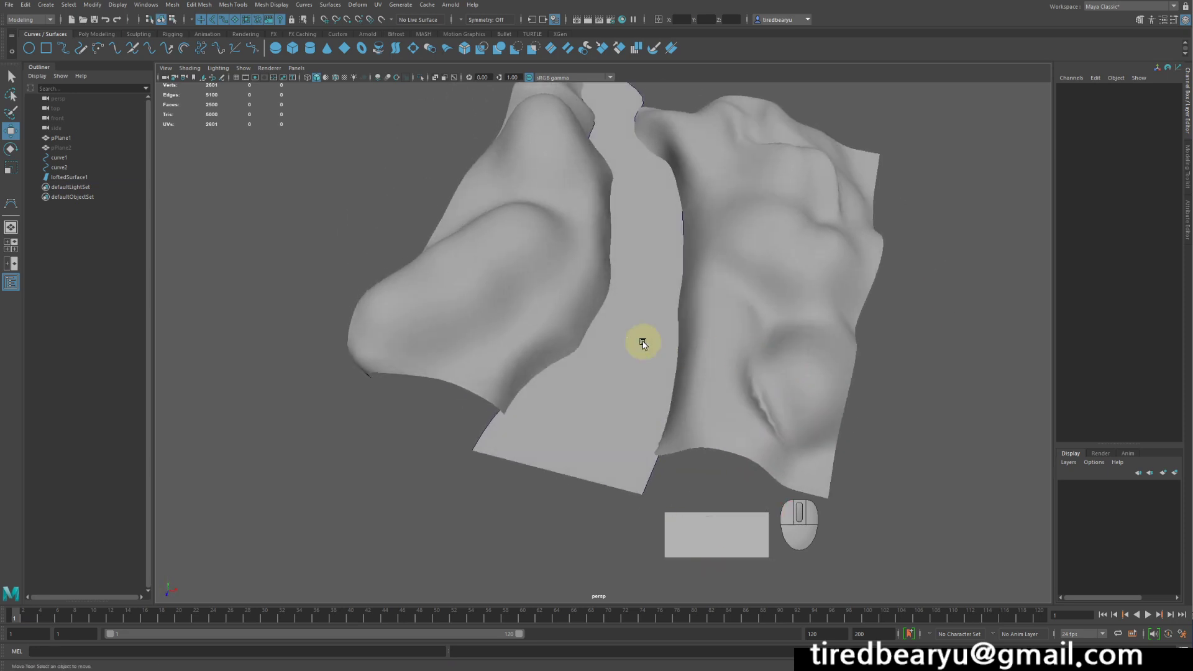
left_click(643, 343)
middle_click_drag(725, 336, 756, 376, "alt")
left_click_drag(755, 377, 765, 377, "alt")
left_click(953, 269)
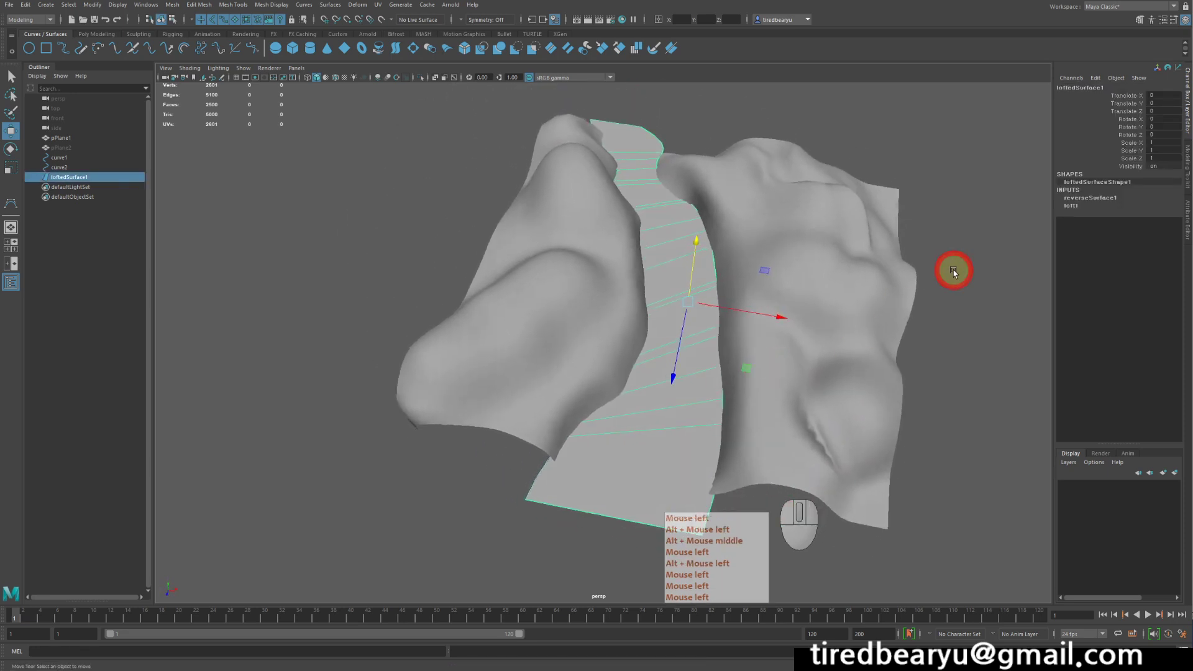
left_click(652, 239)
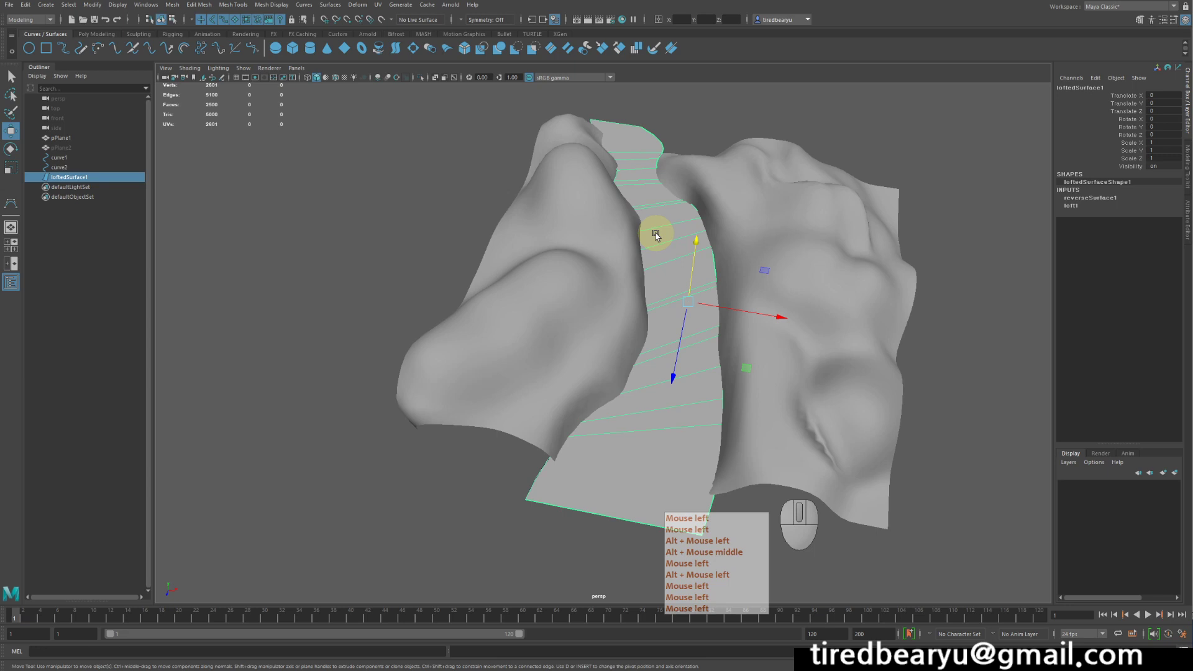
left_click_drag(762, 232, 784, 243, "alt")
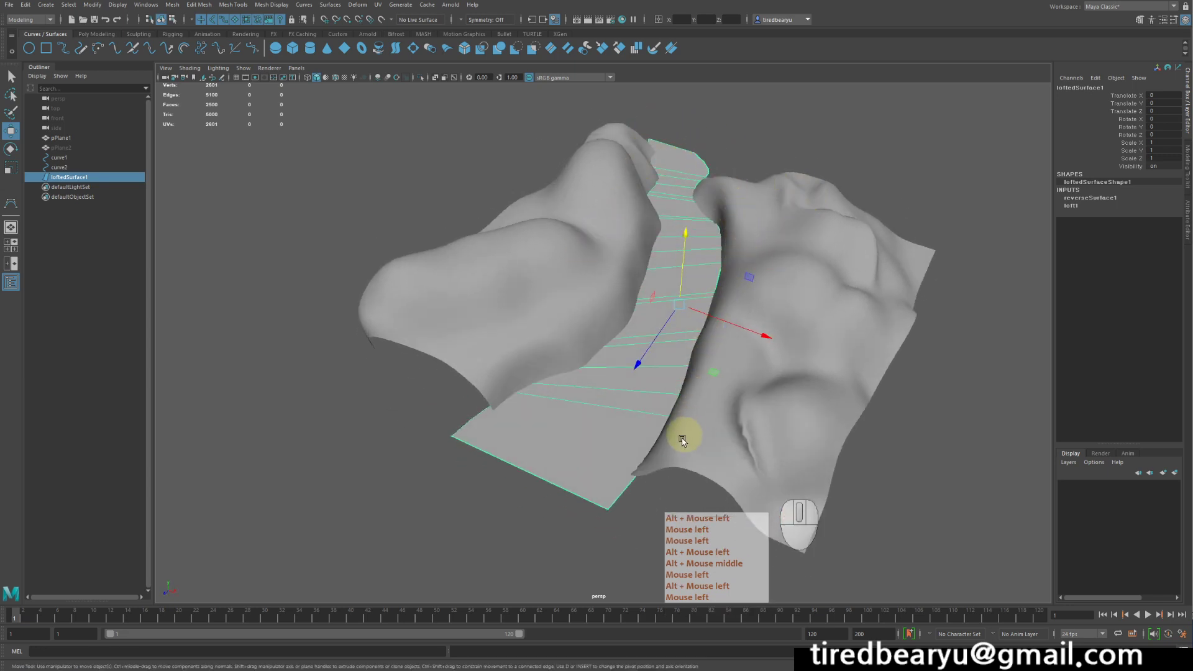
left_click_drag(682, 440, 701, 458, "alt")
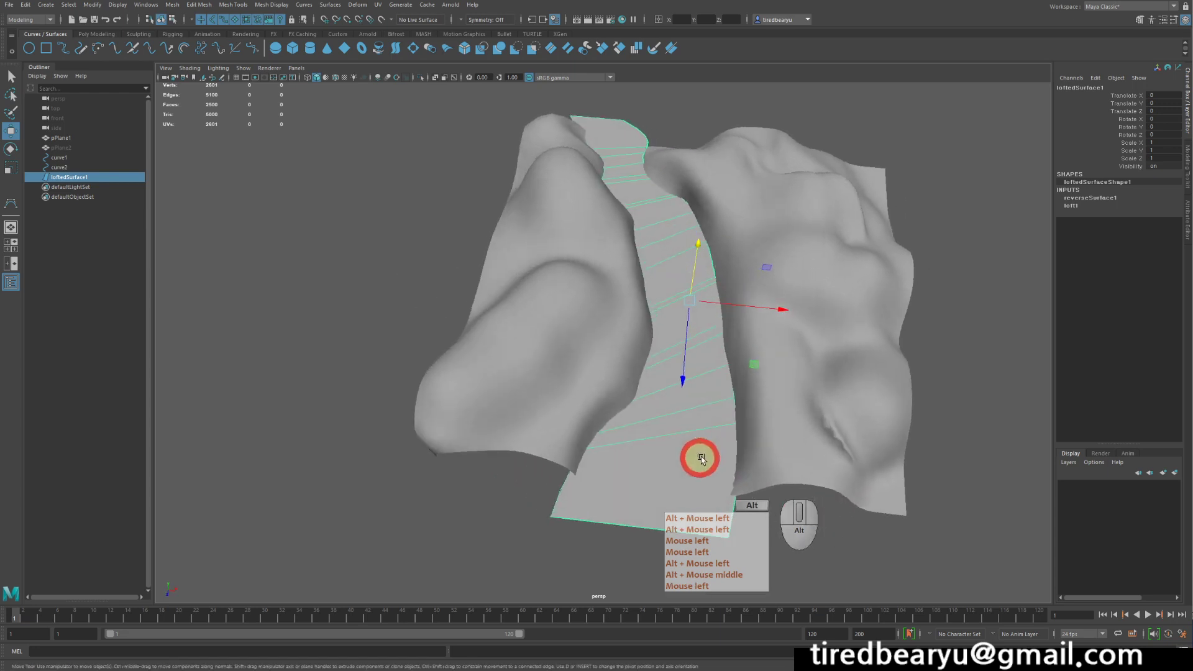
- Try shifting the first bank curve slightly along X, and undo the move
left_click(68, 157)
left_click_drag(554, 205, 586, 225, "alt")
key("w")
left_click_drag(780, 328, 767, 322)
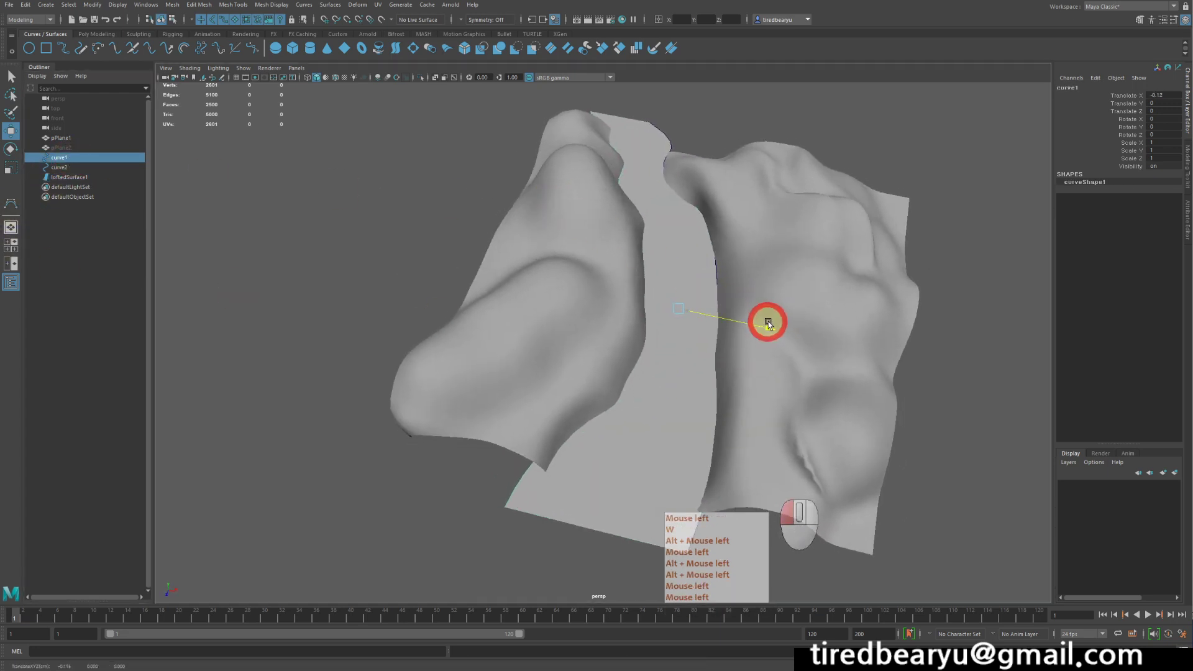
key("z")
left_click_drag(705, 205, 677, 181, "alt")
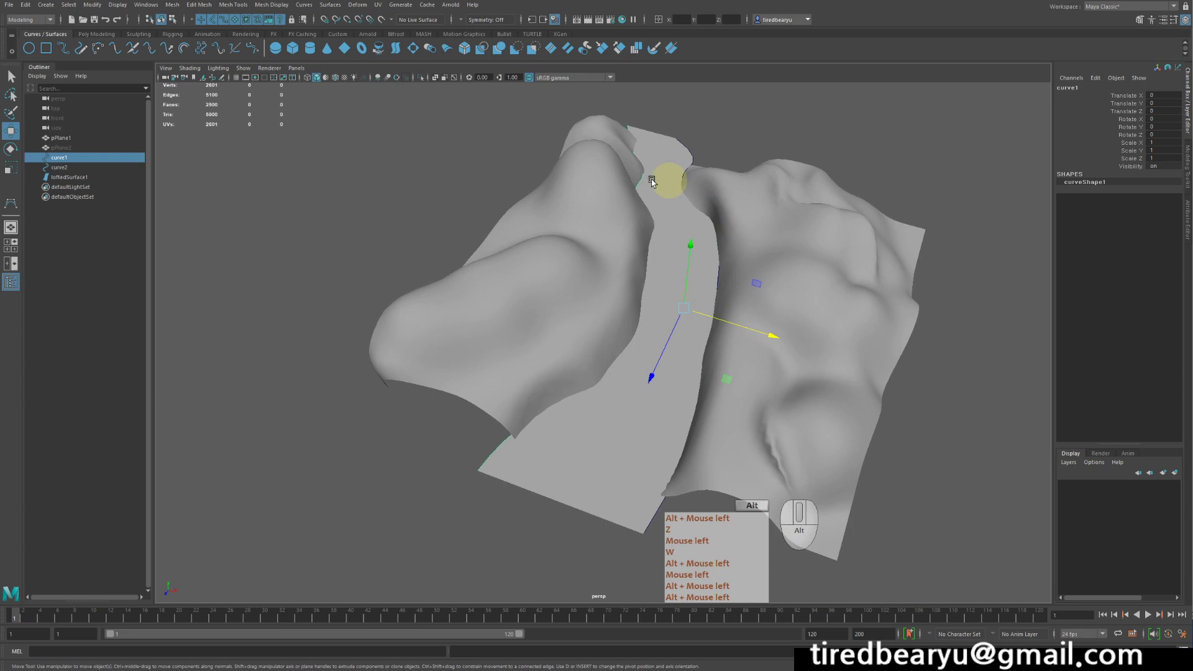
- Shift the second bank curve about 0.051 along X to adjust that edge of the lofted river surface
left_click(106, 167)
key("w")
left_click_drag(785, 333, 784, 249)
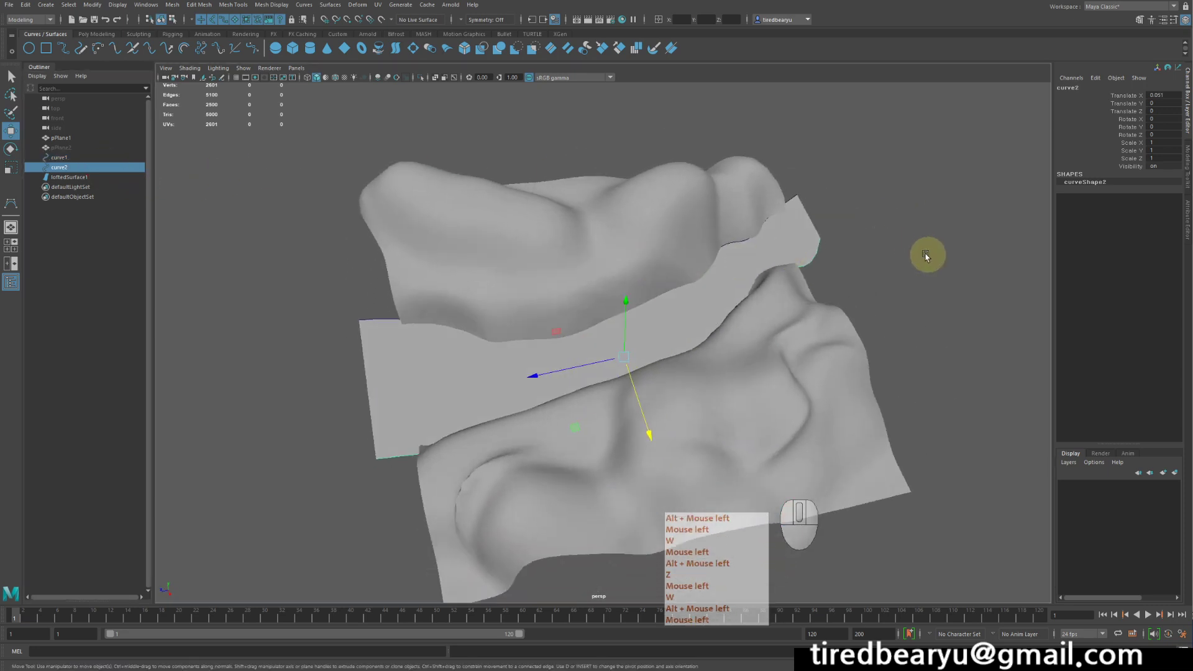
left_click_drag(858, 226, 725, 274, "alt")
left_click(911, 192)
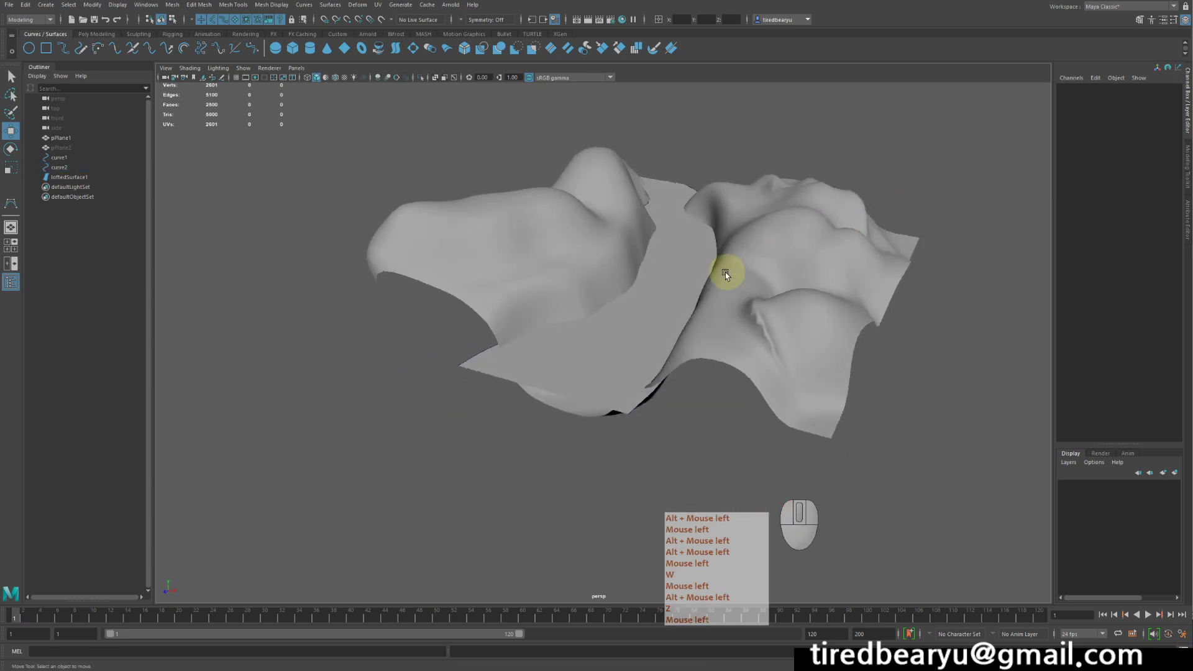
- Assign a Blinn material to the lofted river surface and open the material's attributes
left_click(691, 269)
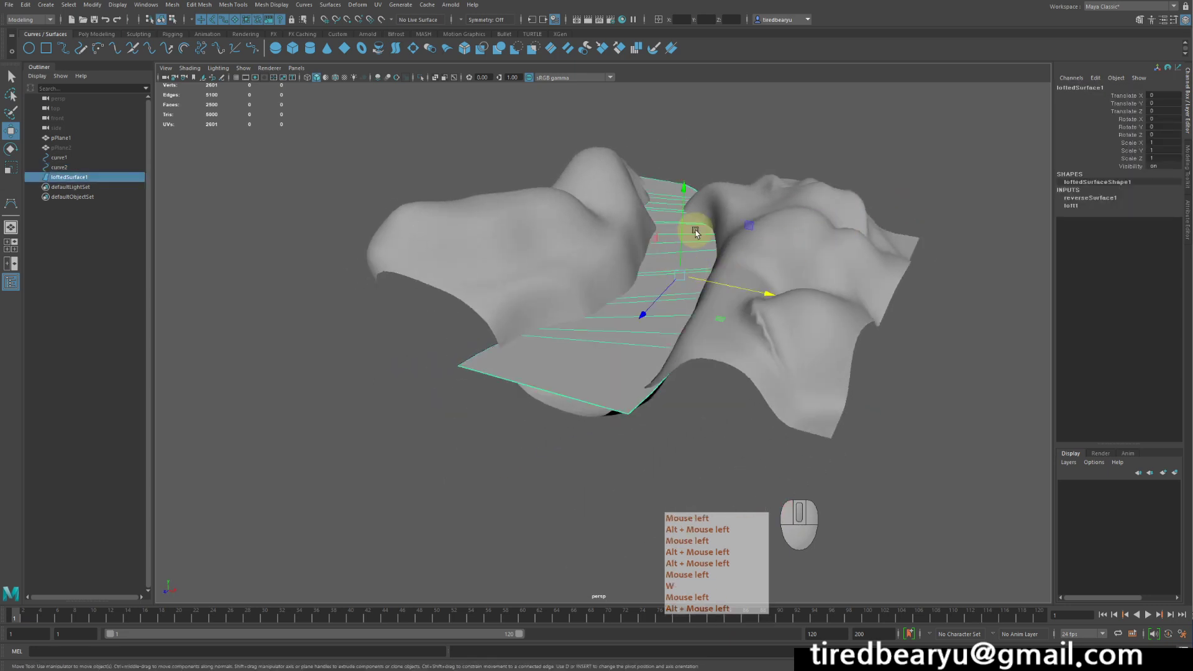
left_click_drag(695, 232, 705, 213, "alt")
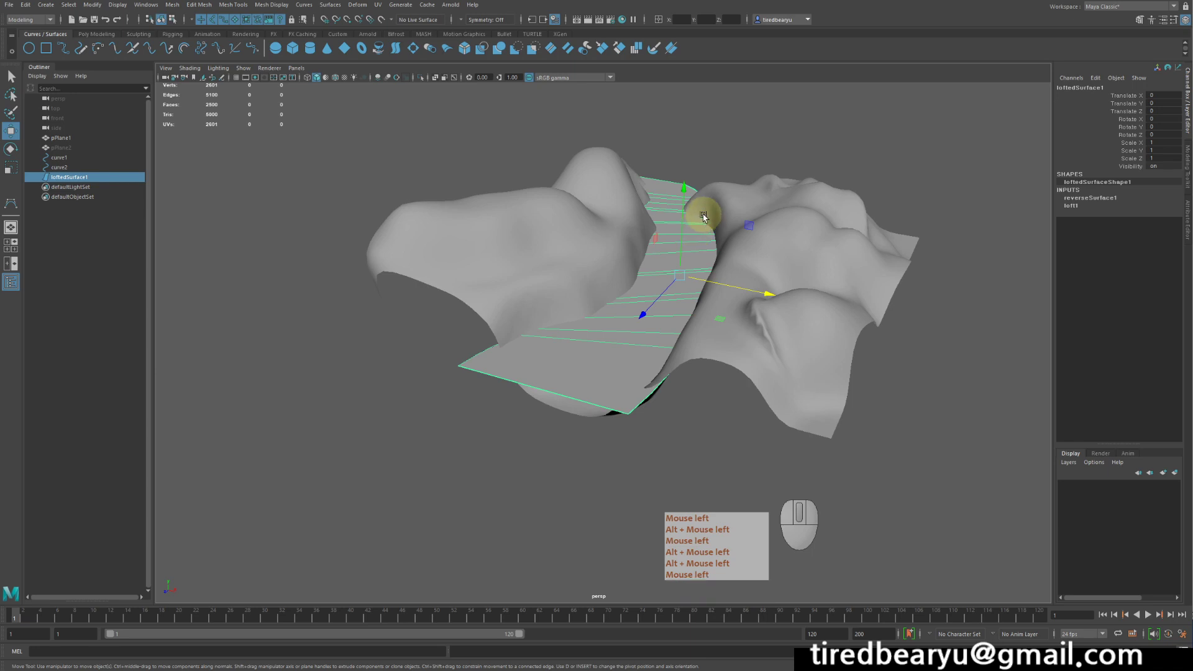
middle_click_drag(706, 213, 705, 218, "alt")
left_click_drag(706, 218, 663, 221, "alt")
key("q")
middle_click_drag(663, 222, 567, 160, "alt")
right_click_drag(578, 155, 648, 409)
left_click_drag(788, 274, 756, 274, "alt")
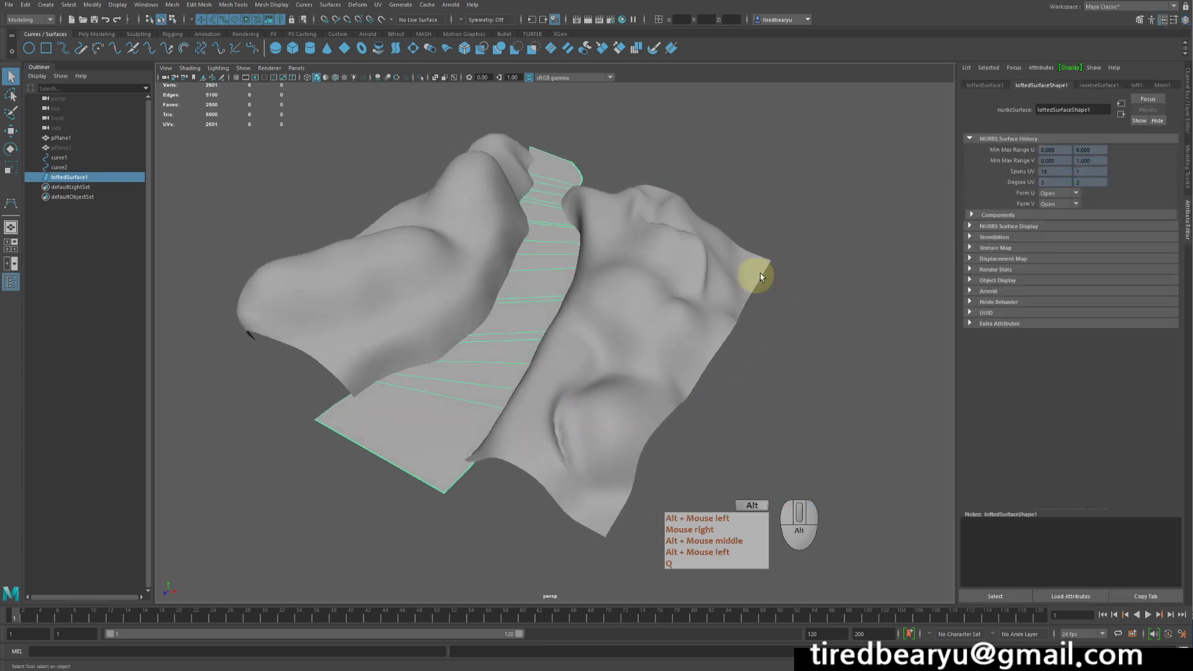
left_click(1160, 86)
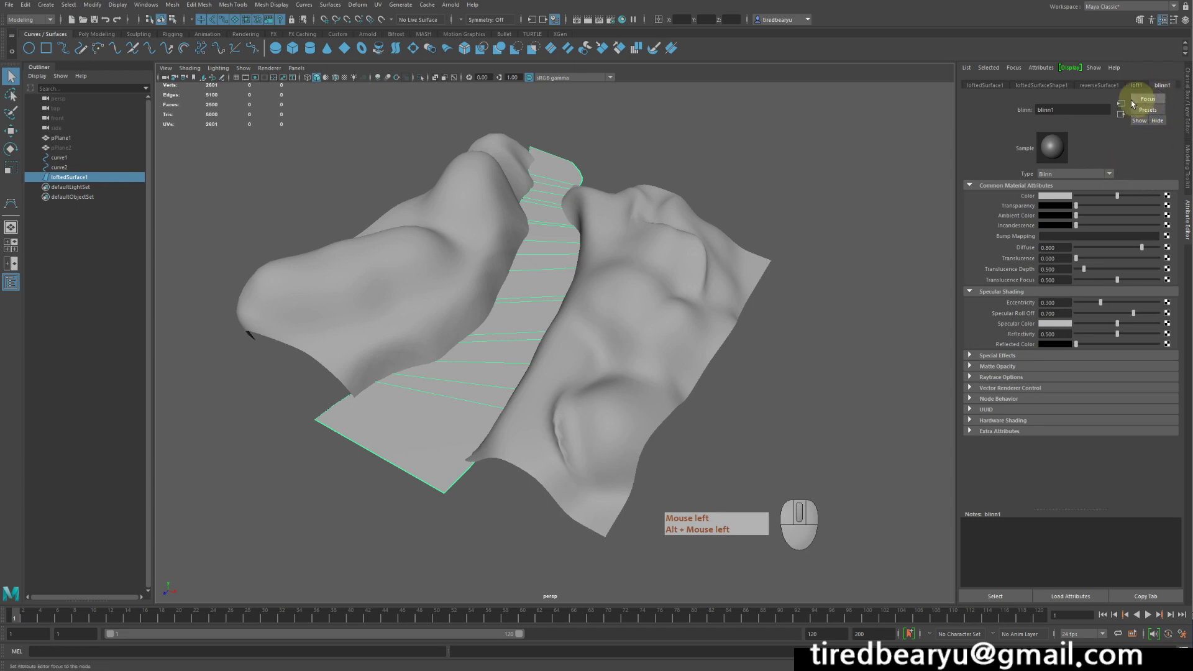
- Examine the river surface and its contact with the terrain banks from several angles
middle_click_drag(774, 278, 824, 286, "alt")
left_click_drag(823, 286, 804, 266, "alt")
right_click_drag(803, 266, 1150, 165, "alt")
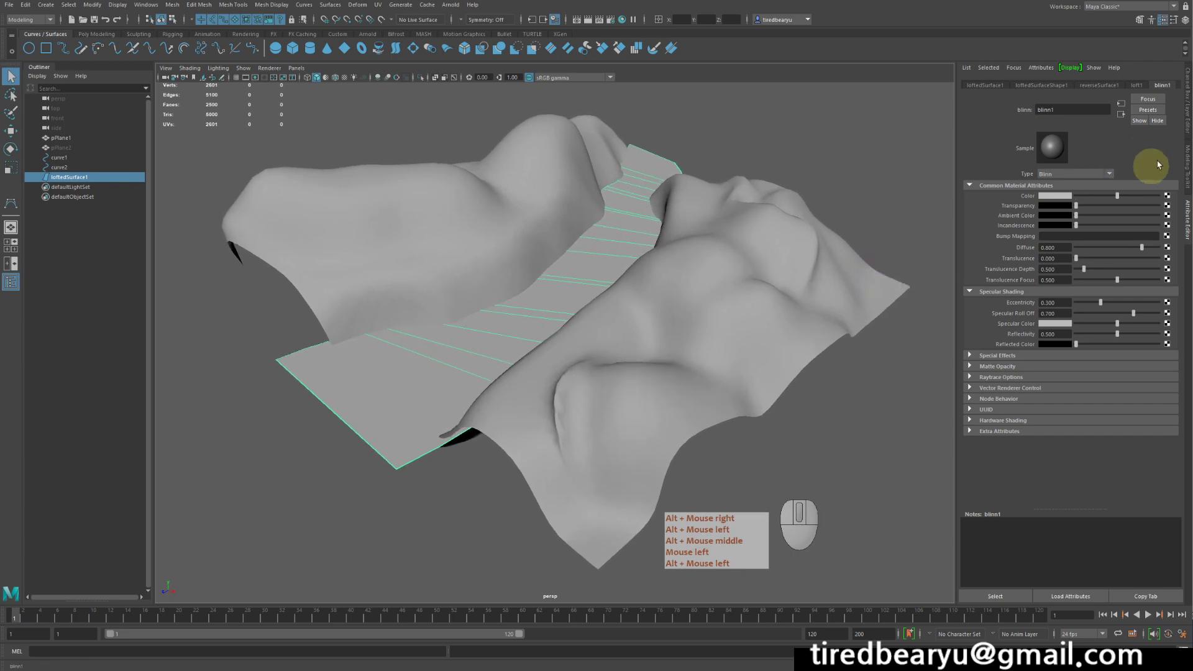
left_click_drag(717, 242, 721, 267, "alt")
right_click_drag(721, 267, 779, 250, "alt")
middle_click_drag(779, 250, 800, 321, "alt")
left_click_drag(800, 321, 763, 294, "alt")
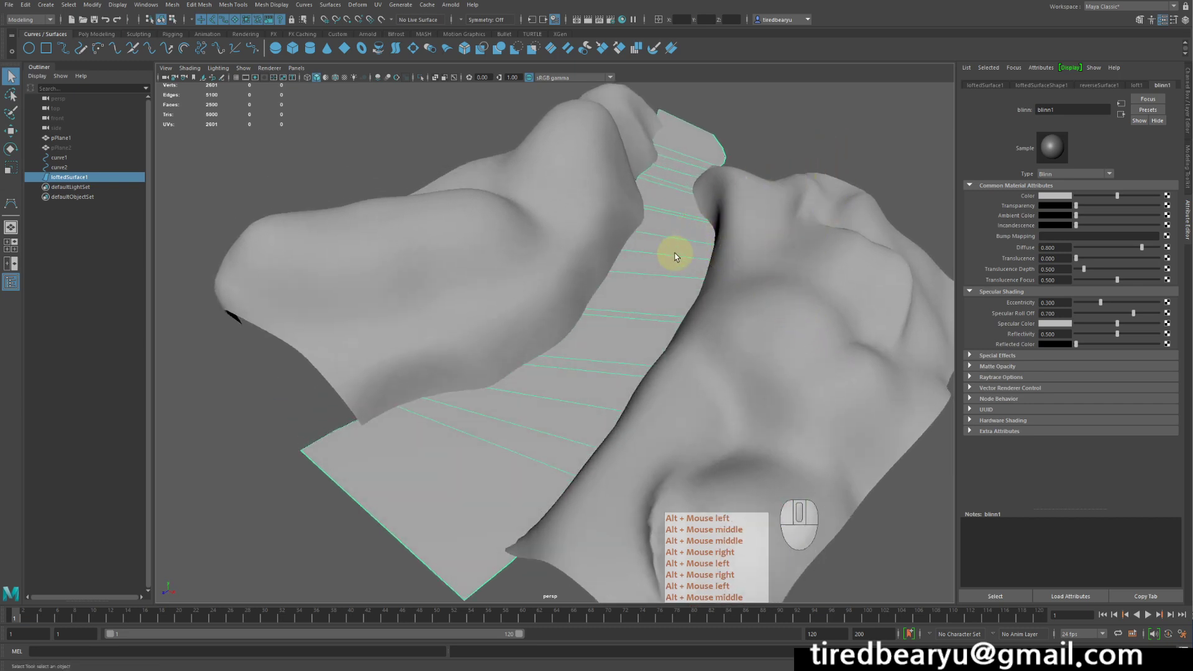
left_click_drag(676, 257, 679, 231, "alt")
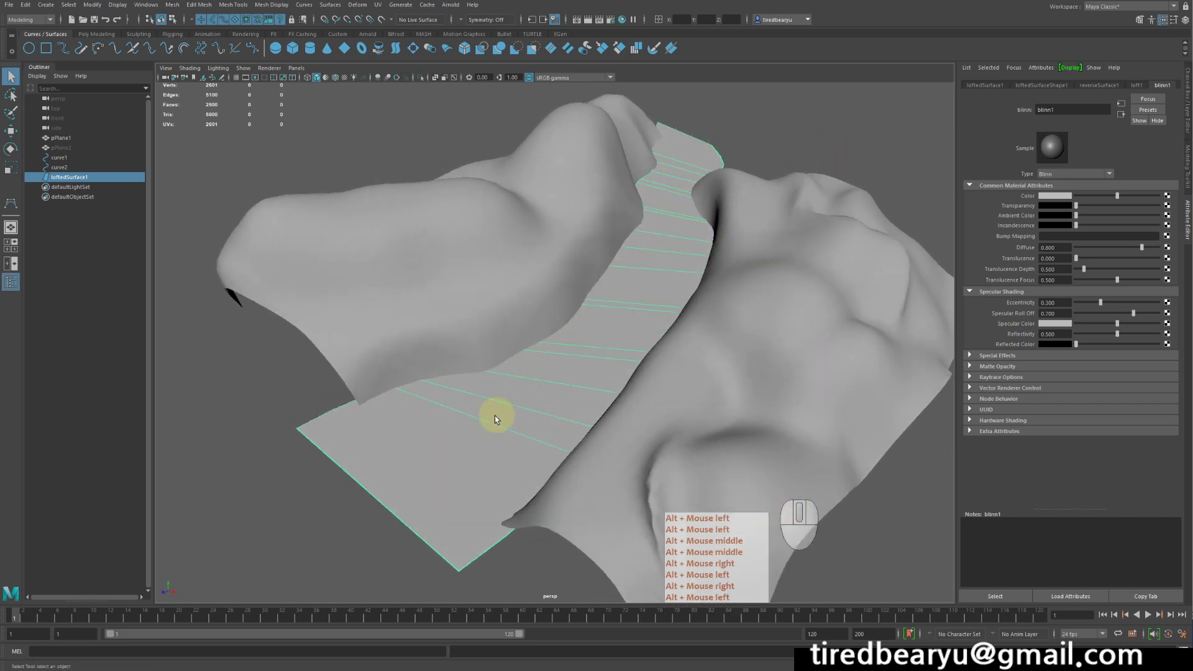
middle_click_drag(787, 287, 760, 255, "alt")
left_click_drag(759, 255, 759, 245, "alt")
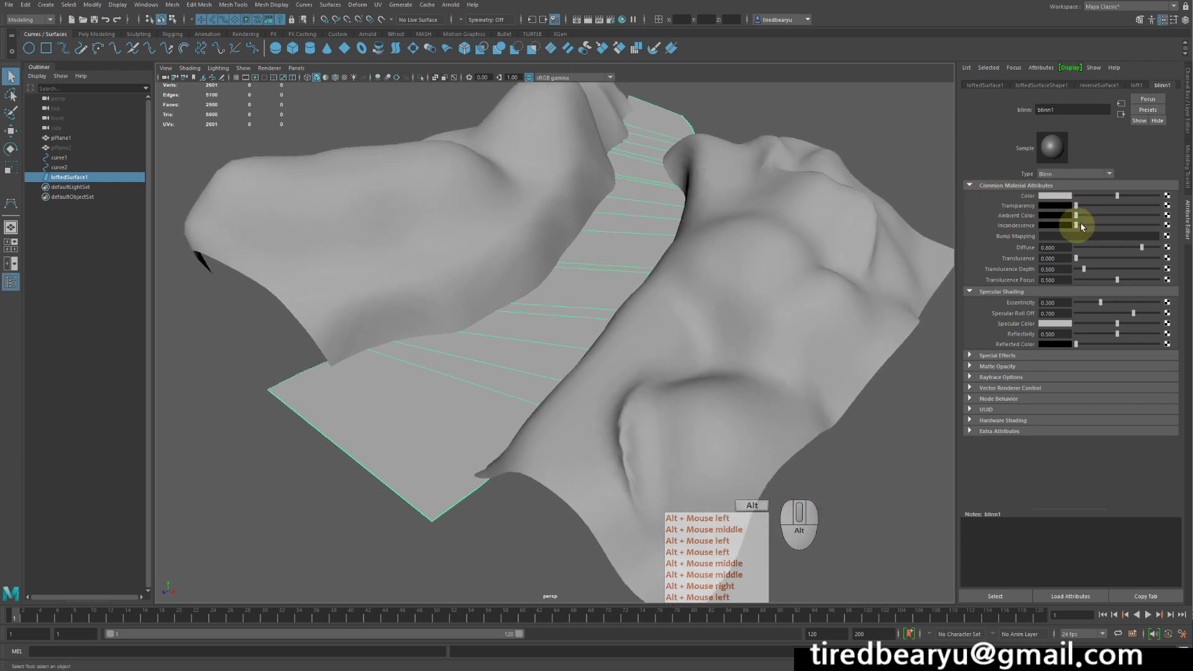
- Connect a Fractal texture to the Transparency of the river's Blinn material
left_click(1167, 206)
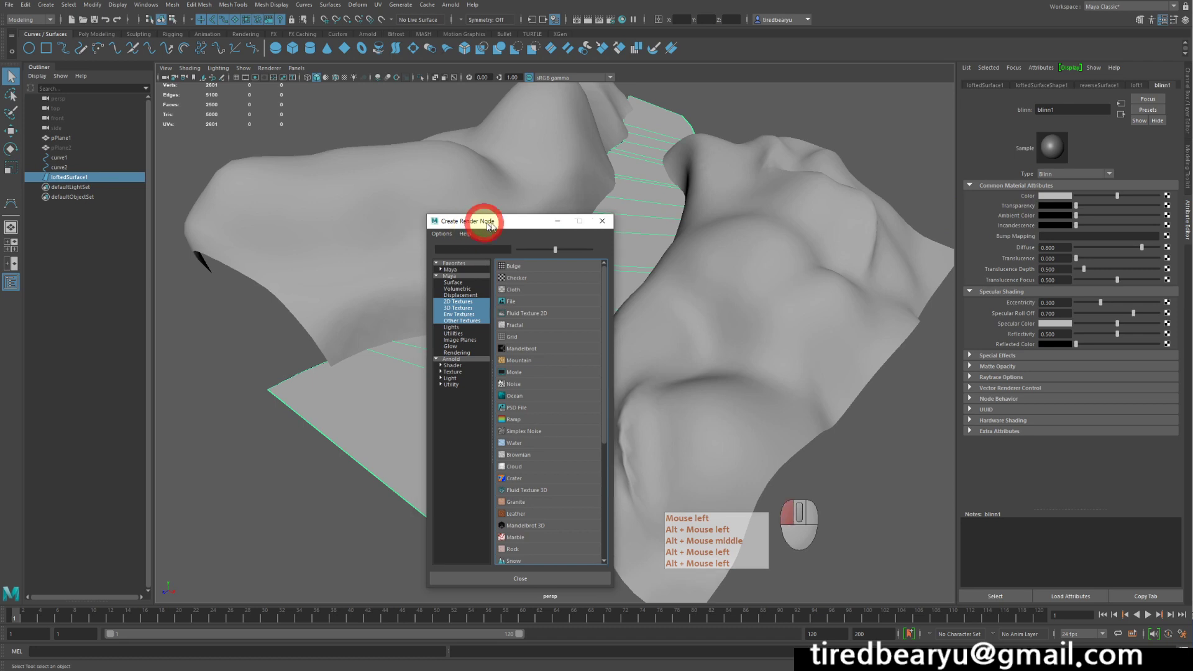
left_click_drag(480, 220, 820, 117)
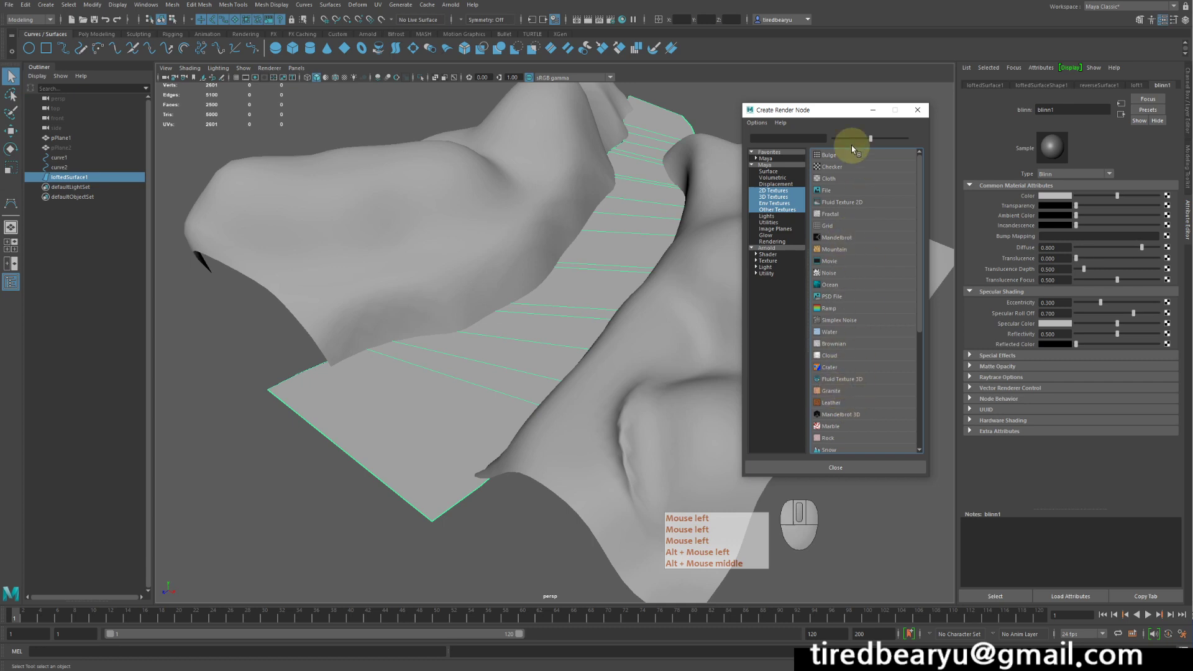
left_click(836, 214)
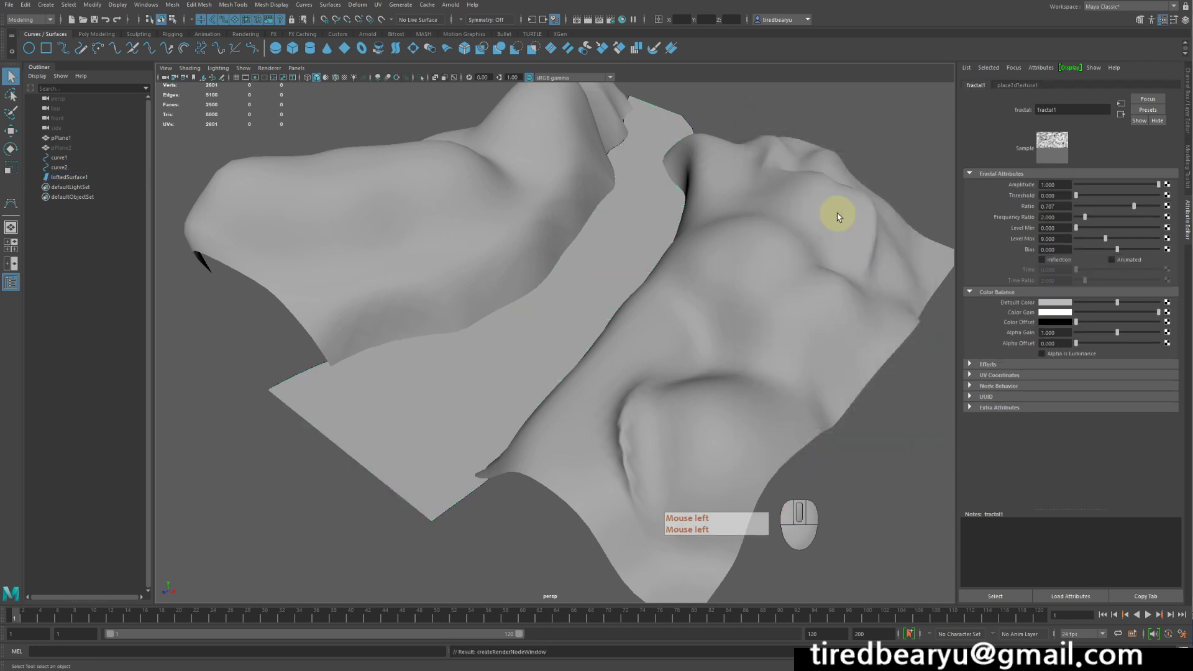
- Turn on textured shading in the viewport to preview the fractal on the river surface
left_click_drag(837, 214, 882, 224, "alt")
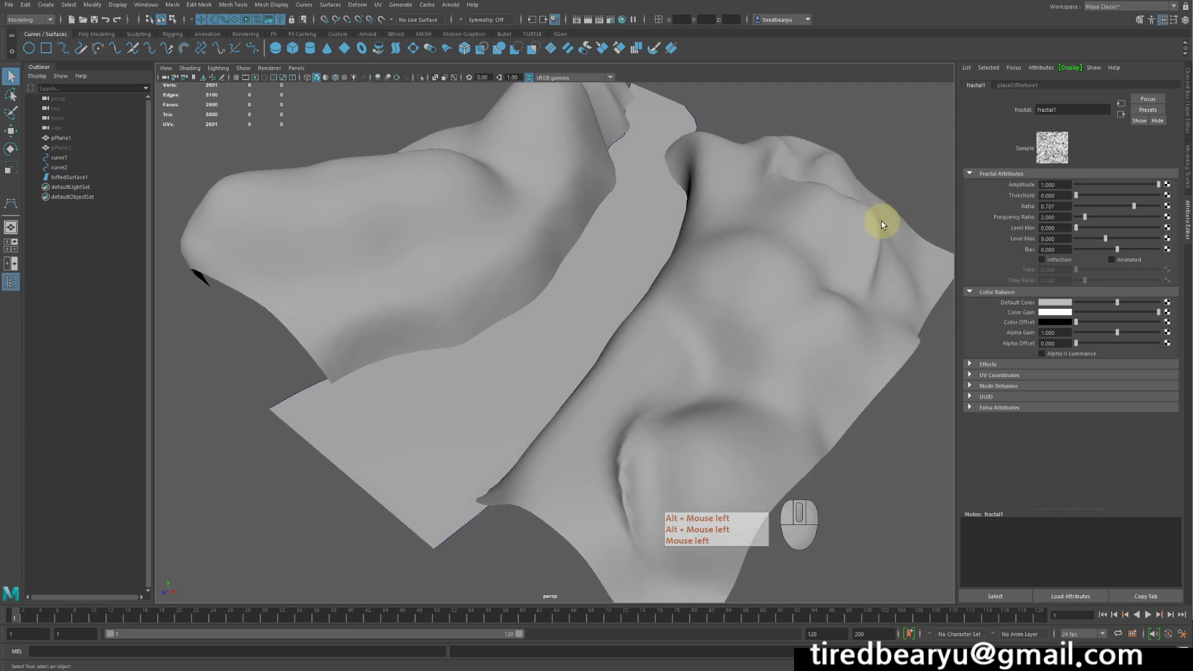
middle_click_drag(883, 239, 829, 257, "alt")
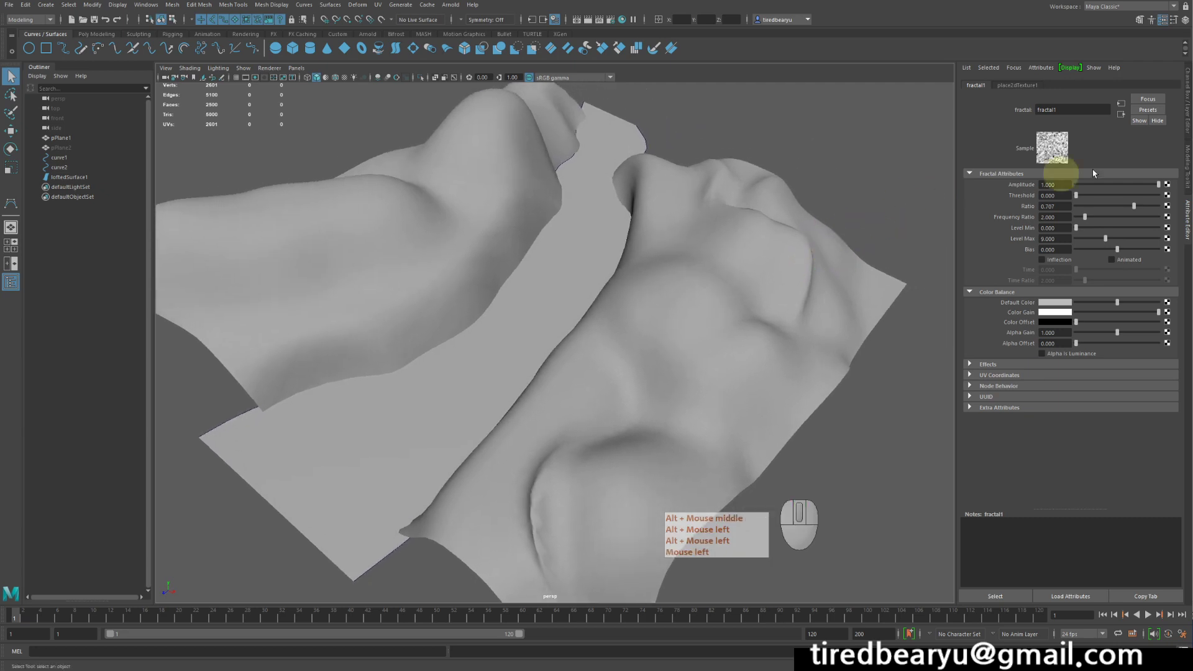
mouse_move(770, 285)
left_mouse_down("alt")
mouse_move(770, 303)
mouse_move(799, 296)
mouse_move(799, 309)
mouse_move(783, 288)
mouse_move(776, 313)
mouse_move(748, 317)
mouse_move(711, 349)
mouse_move(801, 287)
mouse_move(719, 311)
left_mouse_up("alt")
key("6")
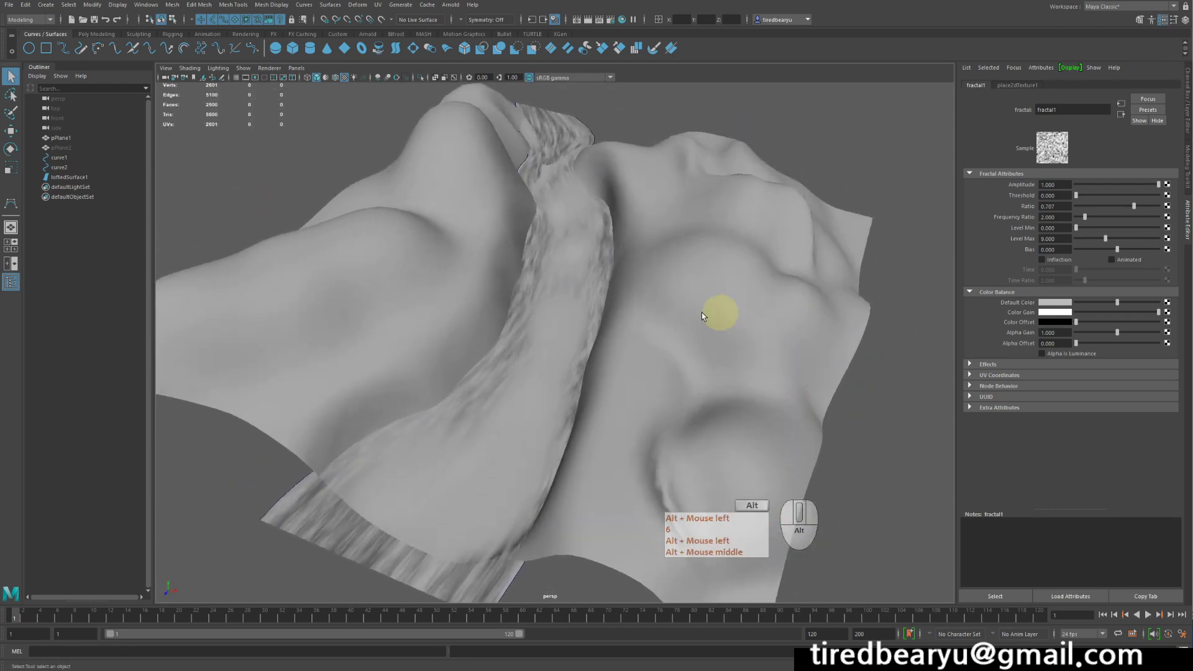
- Examine the fractal transparency pattern along the river from different angles and distances
right_click_drag(719, 311, 833, 306, "alt")
left_click_drag(833, 306, 665, 256, "alt")
right_click_drag(665, 256, 513, 232, "alt")
left_click_drag(528, 205, 612, 217, "alt")
right_click_drag(612, 218, 547, 127, "alt")
left_click_drag(547, 127, 569, 188, "alt")
right_click_drag(570, 188, 663, 202, "alt")
middle_click_drag(662, 203, 700, 231, "alt")
left_click_drag(701, 231, 705, 234, "alt")
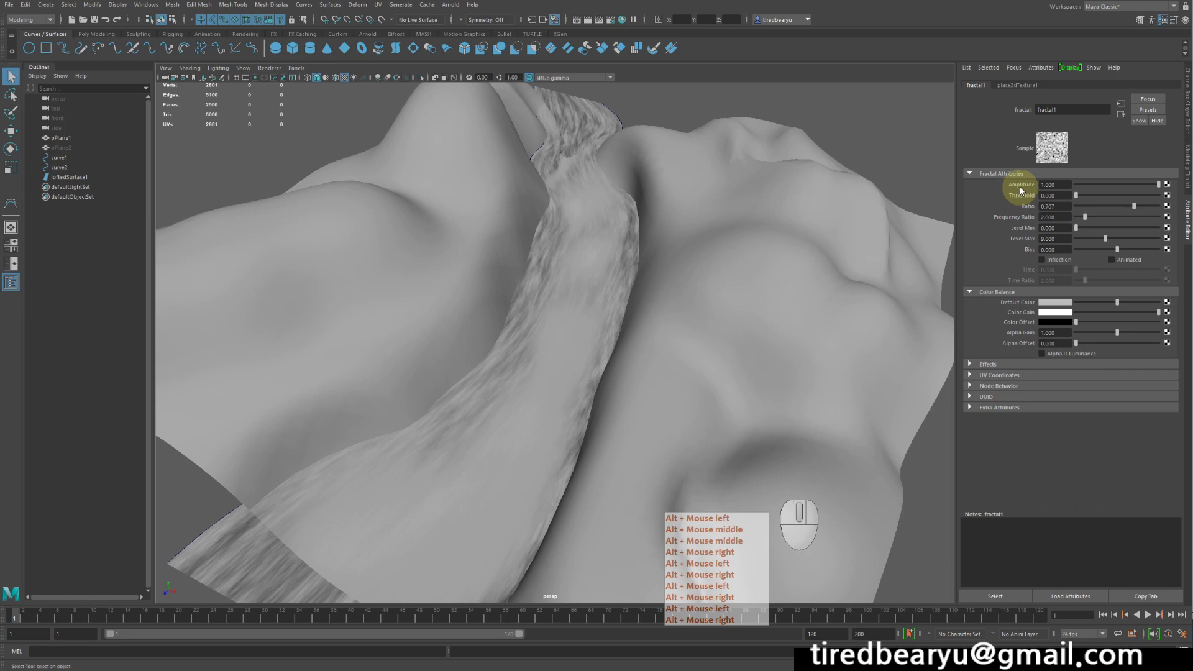
- Set the fractal's Threshold to about 0.343, keeping Amplitude at 1, and check the pattern on the river
mouse_move(1167, 185)
left_mouse_down()
mouse_move(1084, 180)
mouse_move(1159, 185)
left_mouse_up()
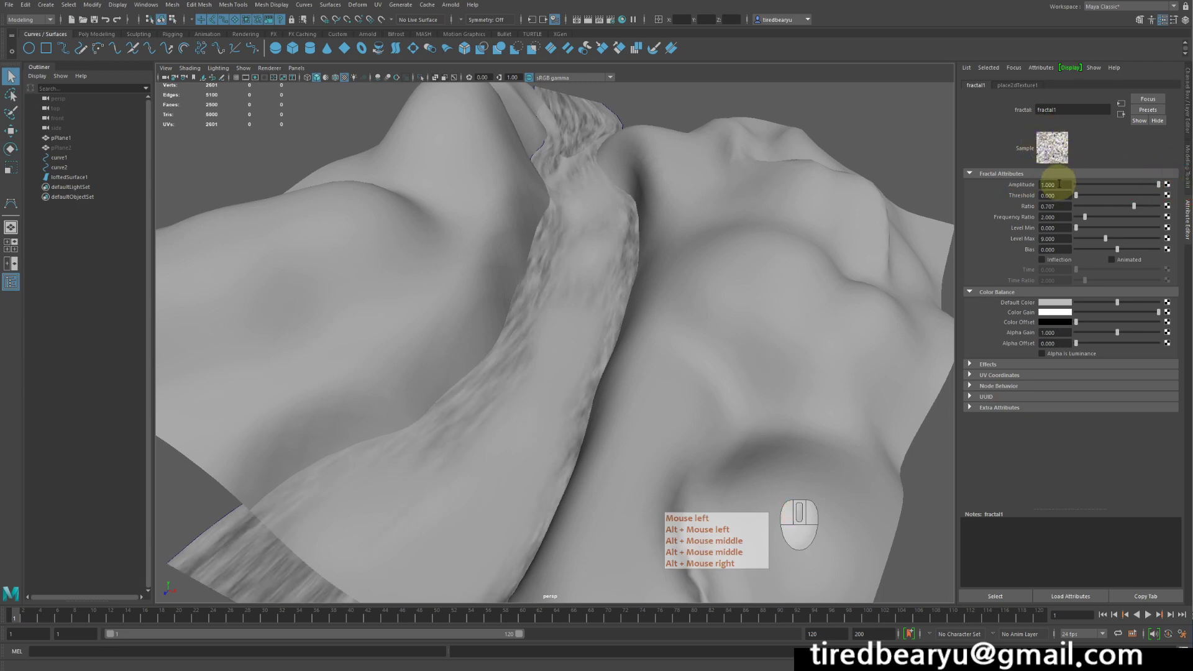
mouse_move(1087, 195)
left_mouse_down()
mouse_move(1148, 195)
mouse_move(1058, 198)
mouse_move(1122, 206)
mouse_move(1103, 207)
left_mouse_up()
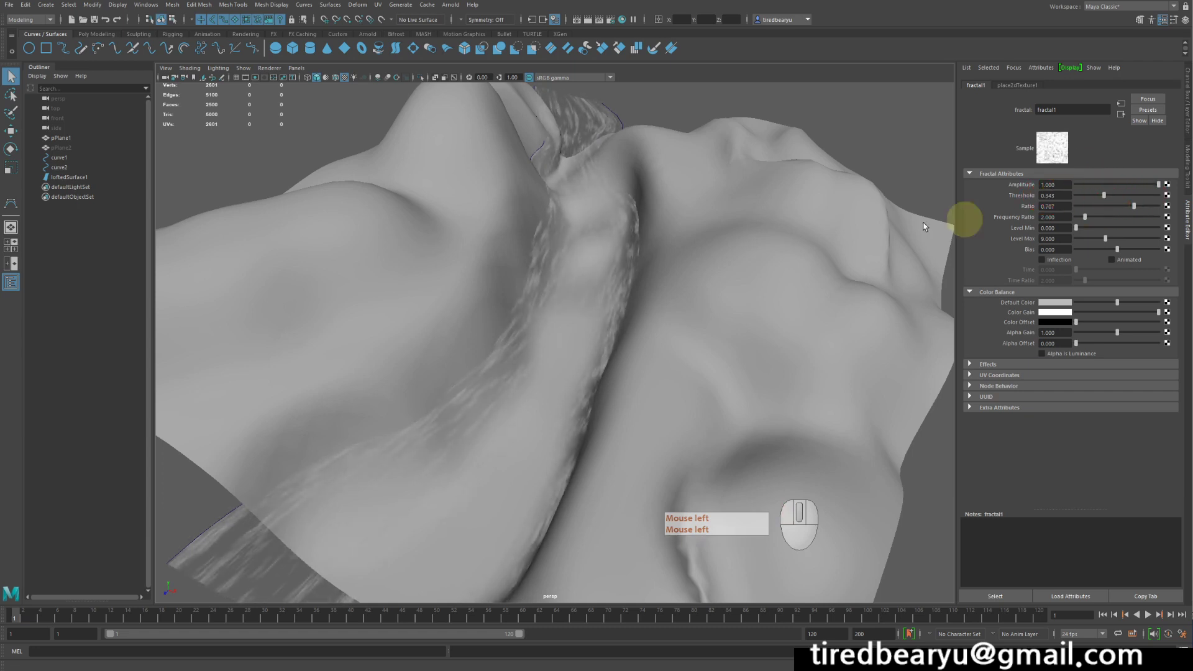
left_click_drag(764, 214, 705, 233, "alt")
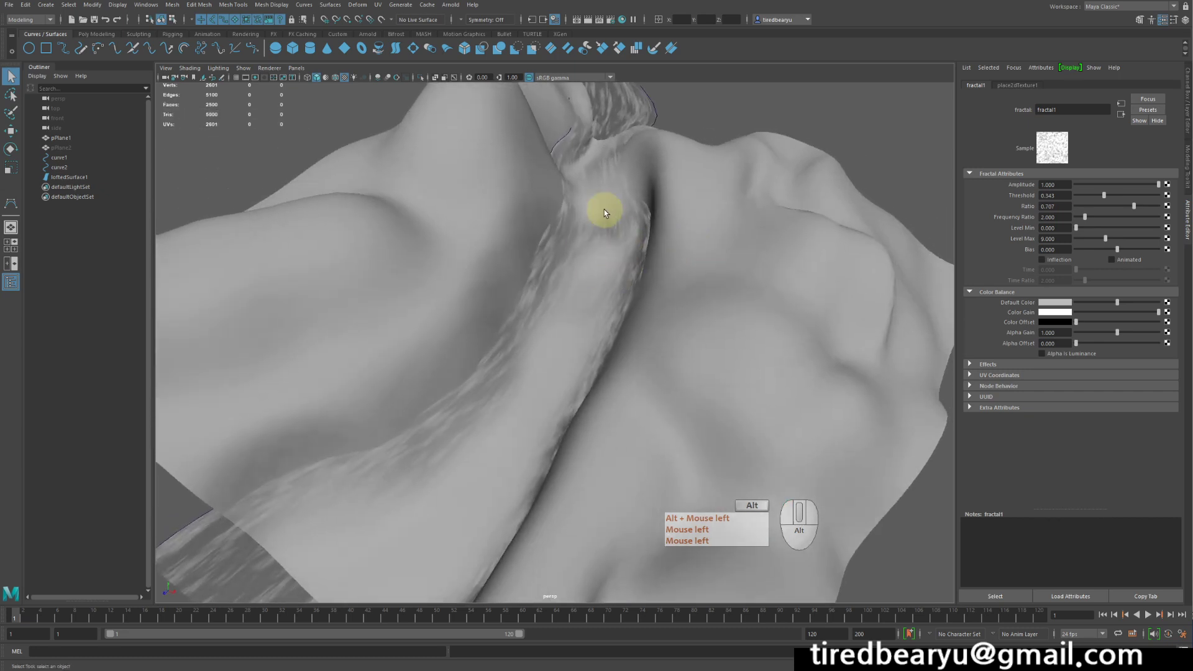
left_click_drag(607, 208, 628, 128, "alt")
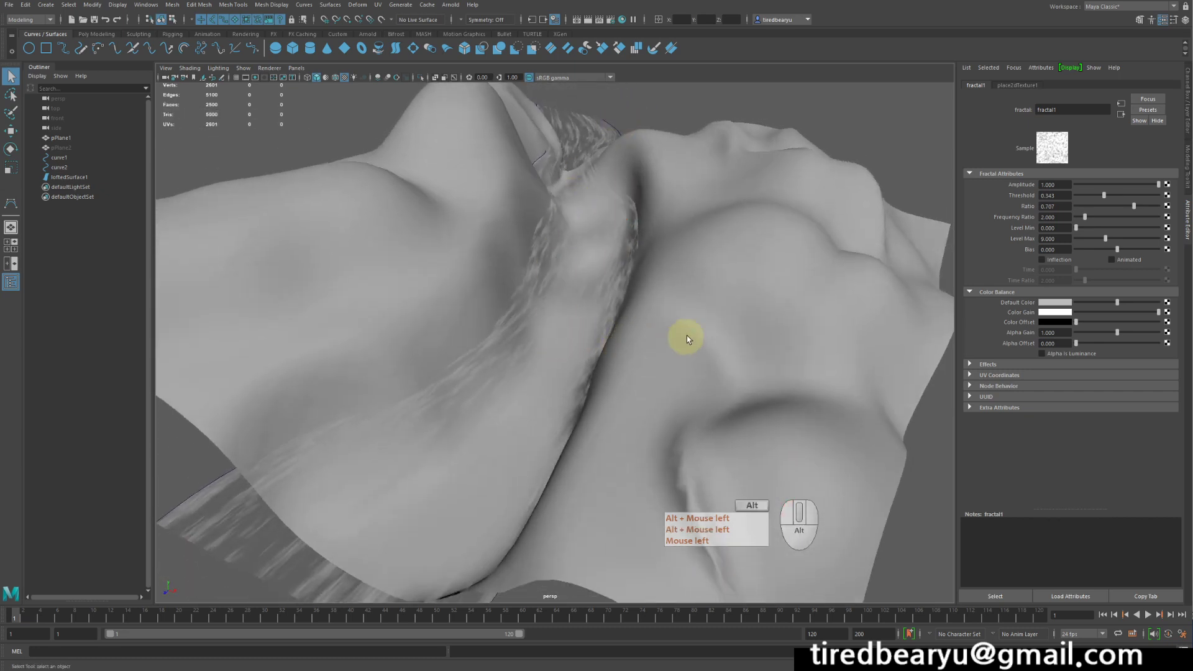
middle_click_drag(684, 338, 698, 317, "alt")
left_click_drag(698, 316, 700, 311, "alt")
key("q")
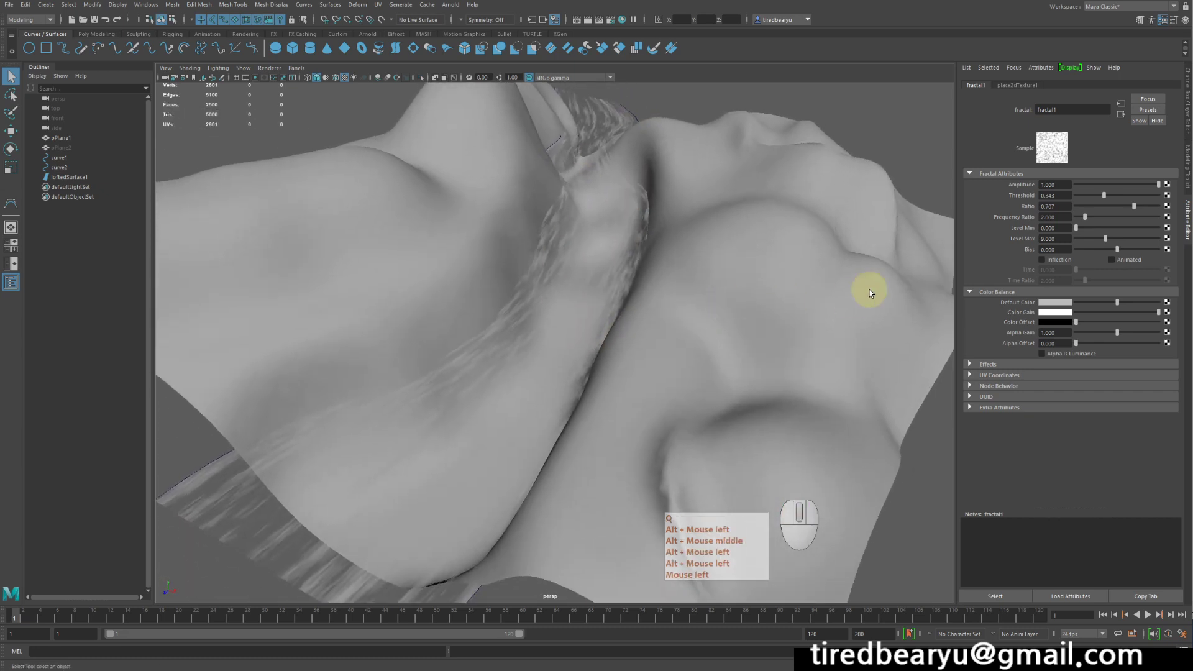
- Enable the fractal's Animated option and set a key for Time at 0 on frame 1
left_click(1129, 264)
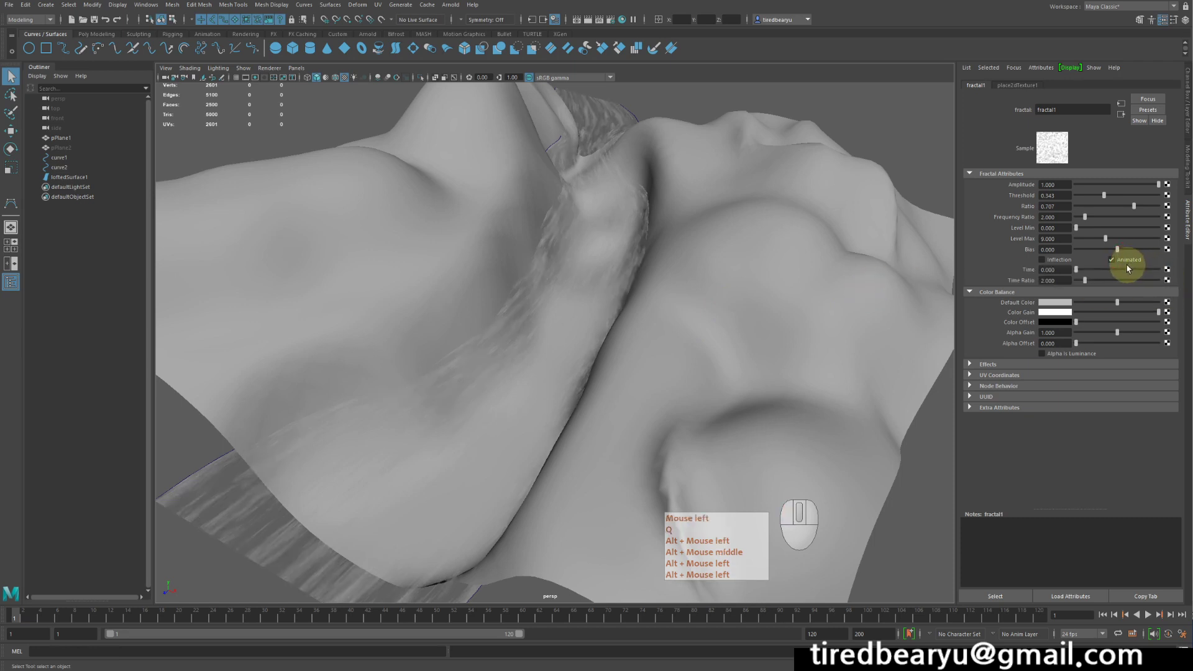
left_click_drag(1094, 274, 1021, 267)
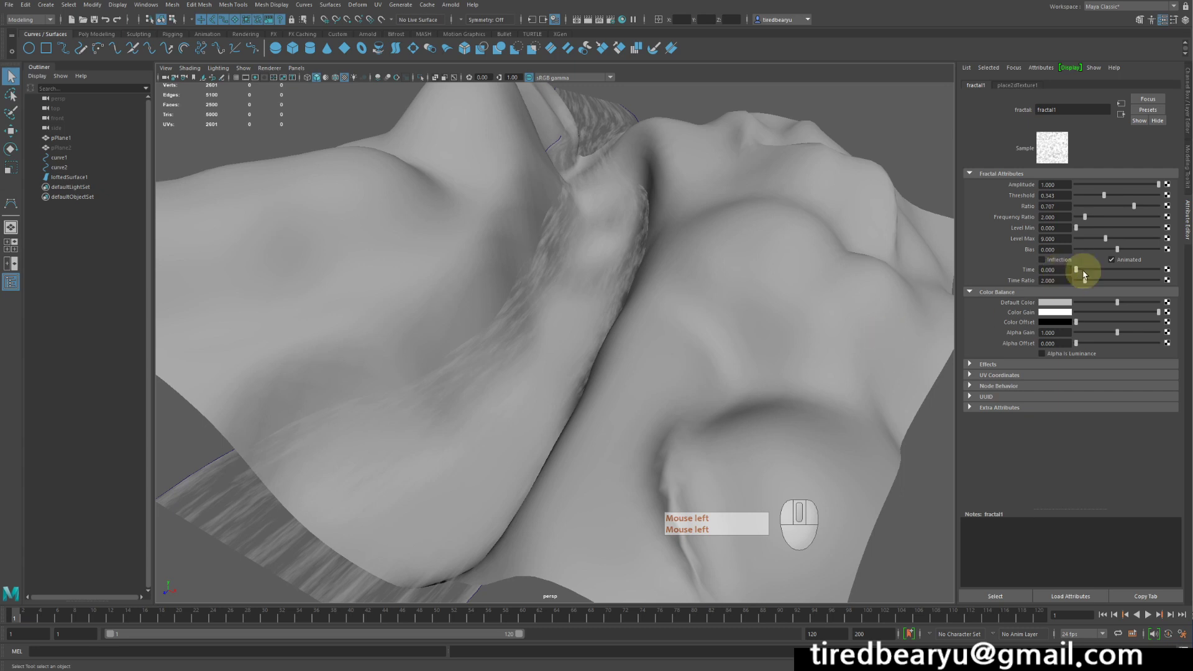
right_click(1060, 271)
left_click(1076, 279)
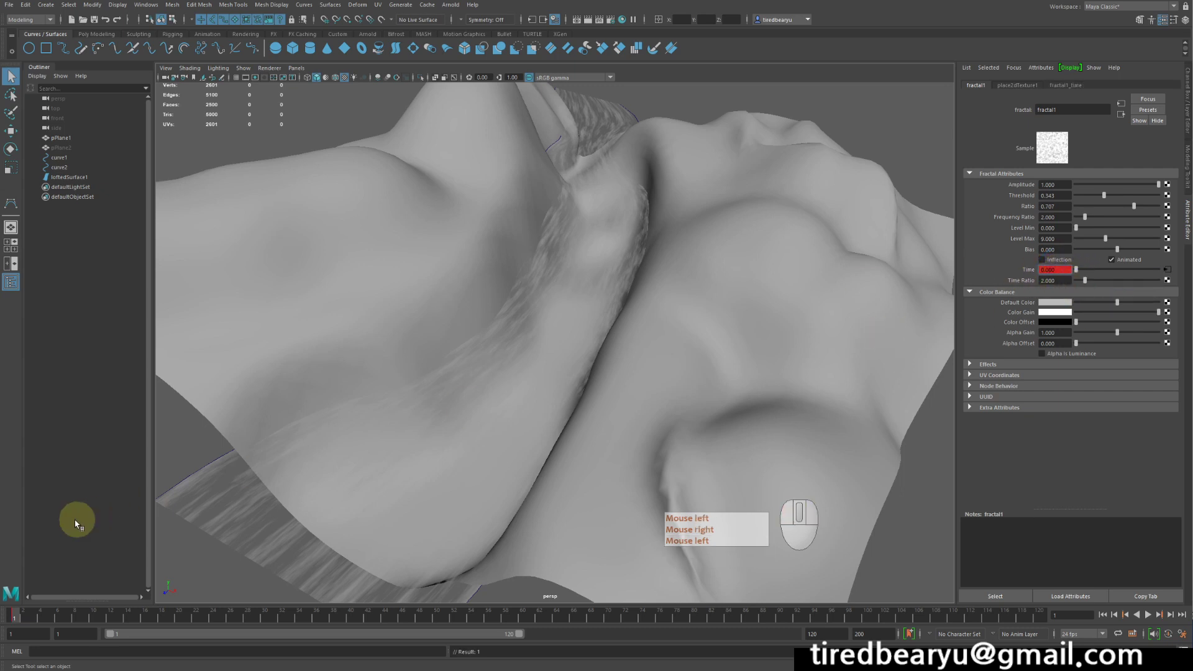
- Set the fractal's Time to 1 at frame 120 and key it
left_click_drag(62, 612, 1039, 615)
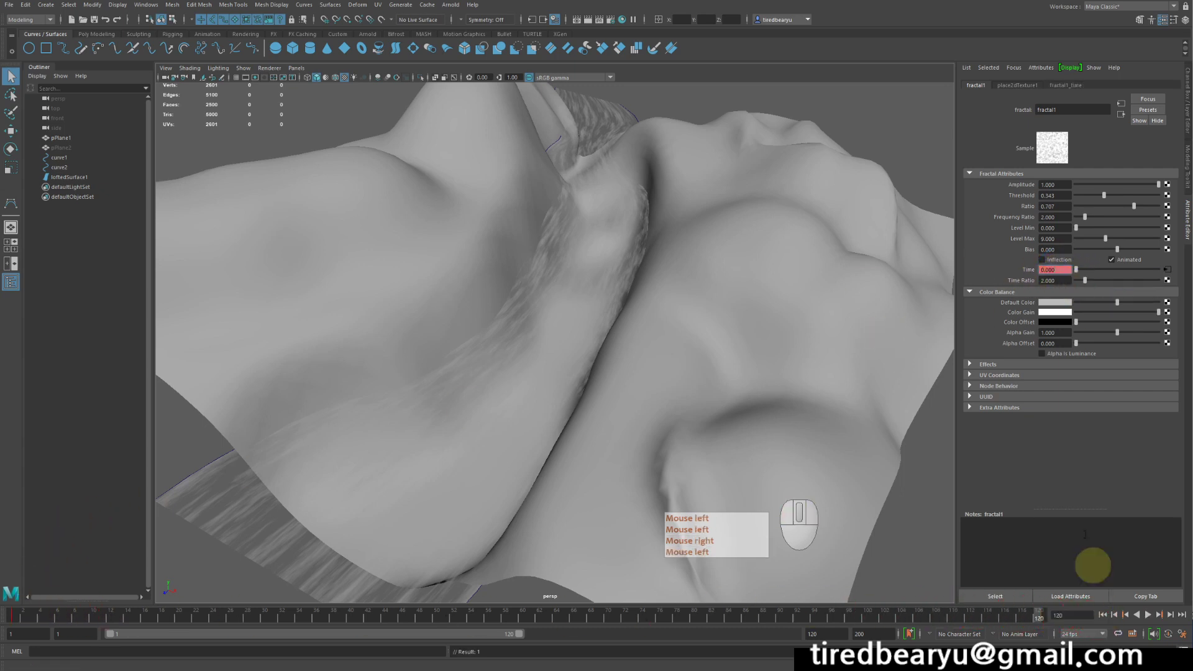
right_click(1070, 269)
left_click_drag(1070, 270, 1003, 269)
type("1")
key("Return")
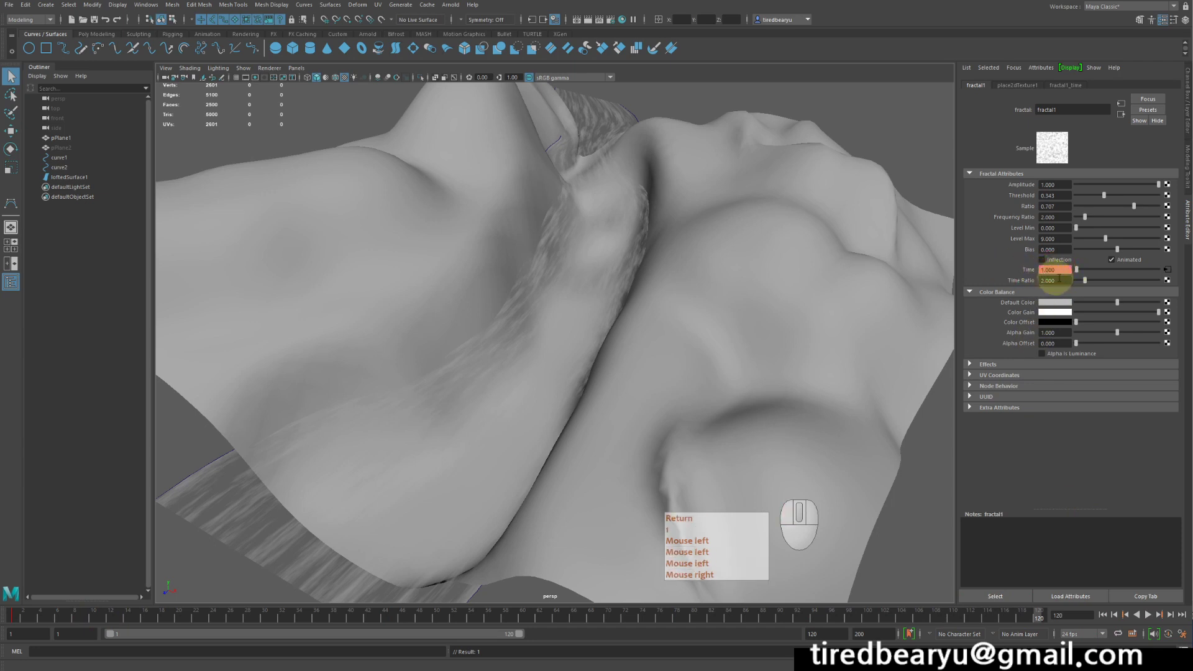
right_click(1055, 277)
left_click(1070, 274)
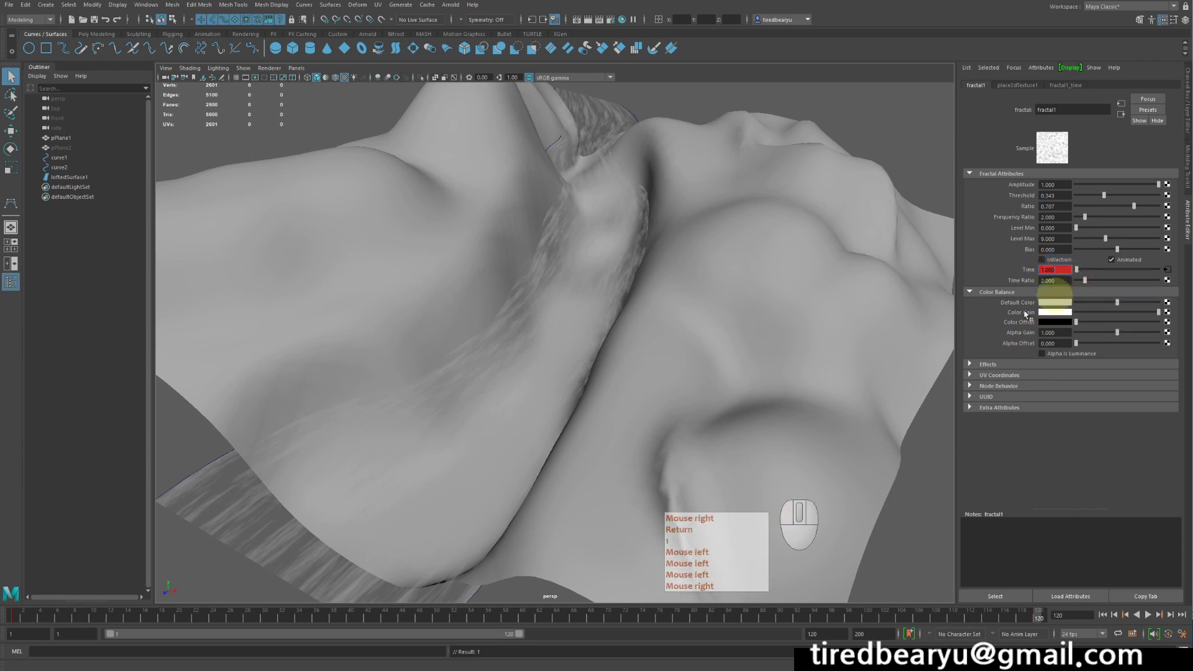
- Play the animation from the start of the timeline to review the moving fractal on the river
left_click(9, 616)
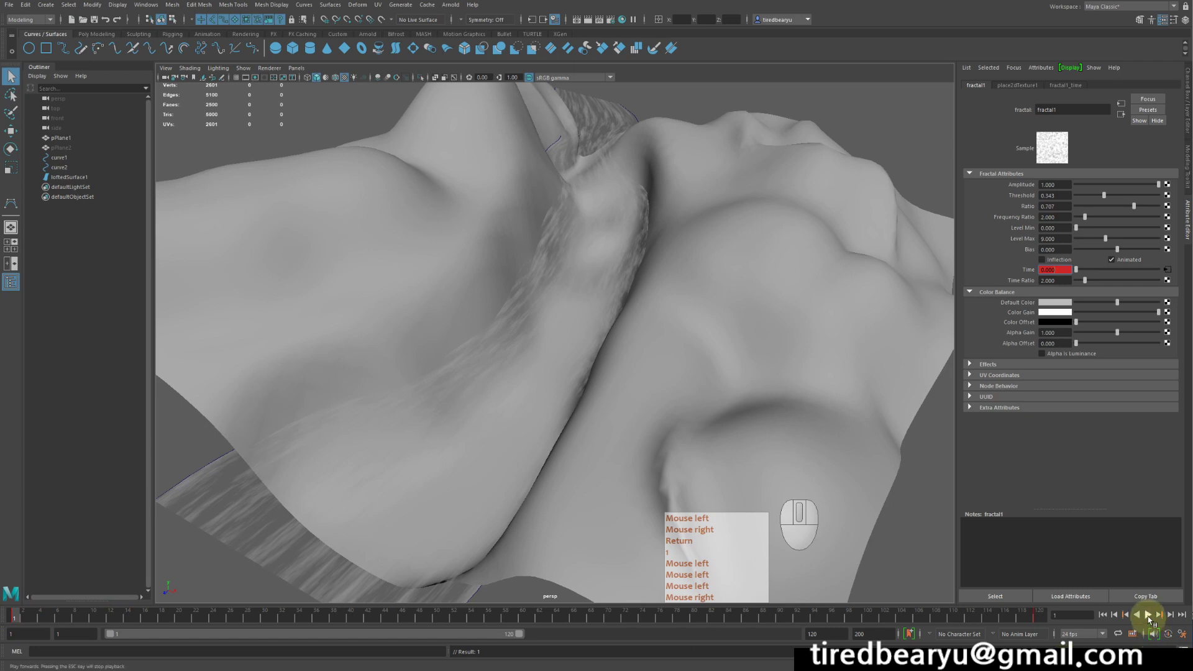
left_click(1148, 615)
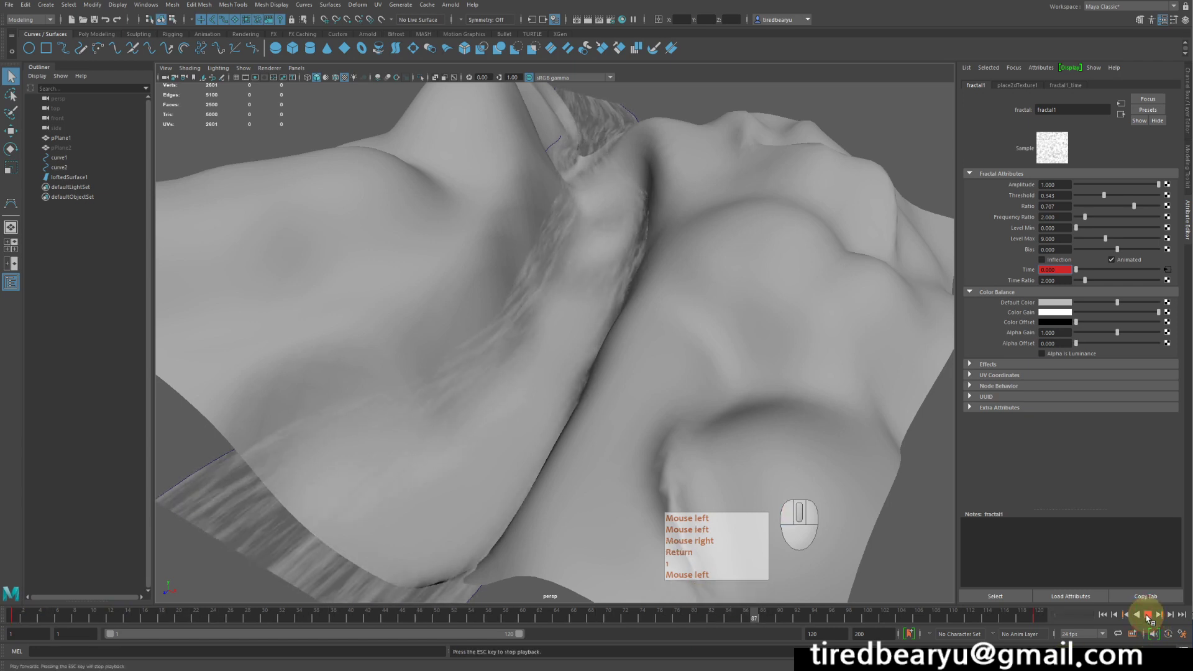
left_click(1147, 615)
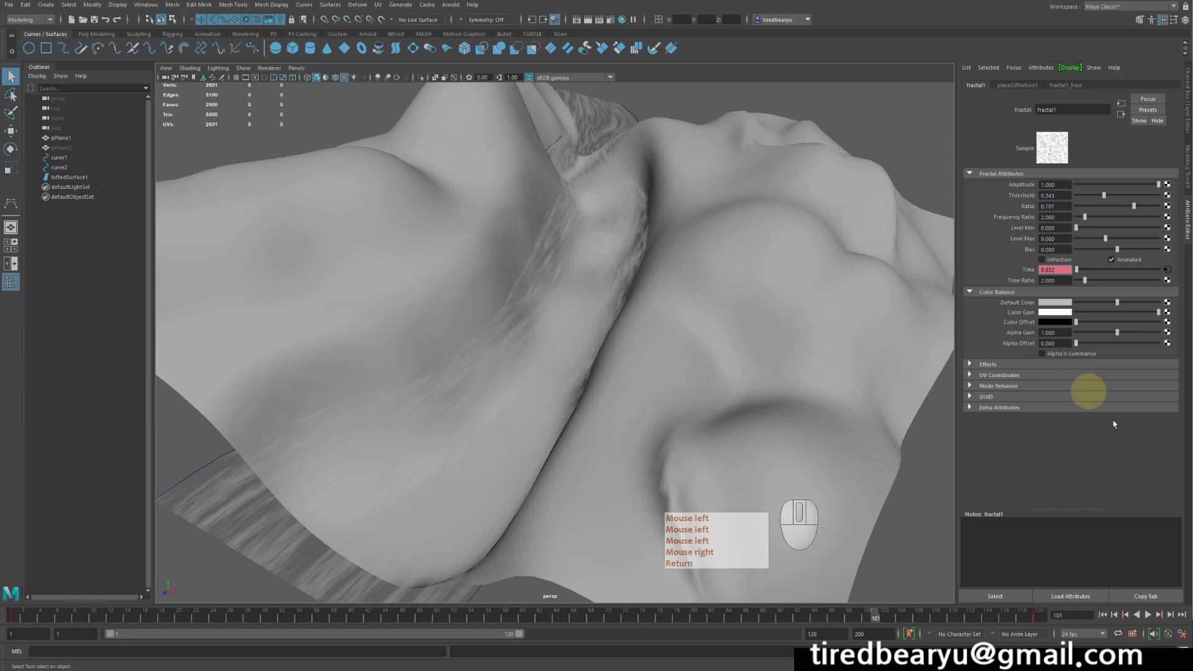
left_click_drag(1003, 615, 23, 615)
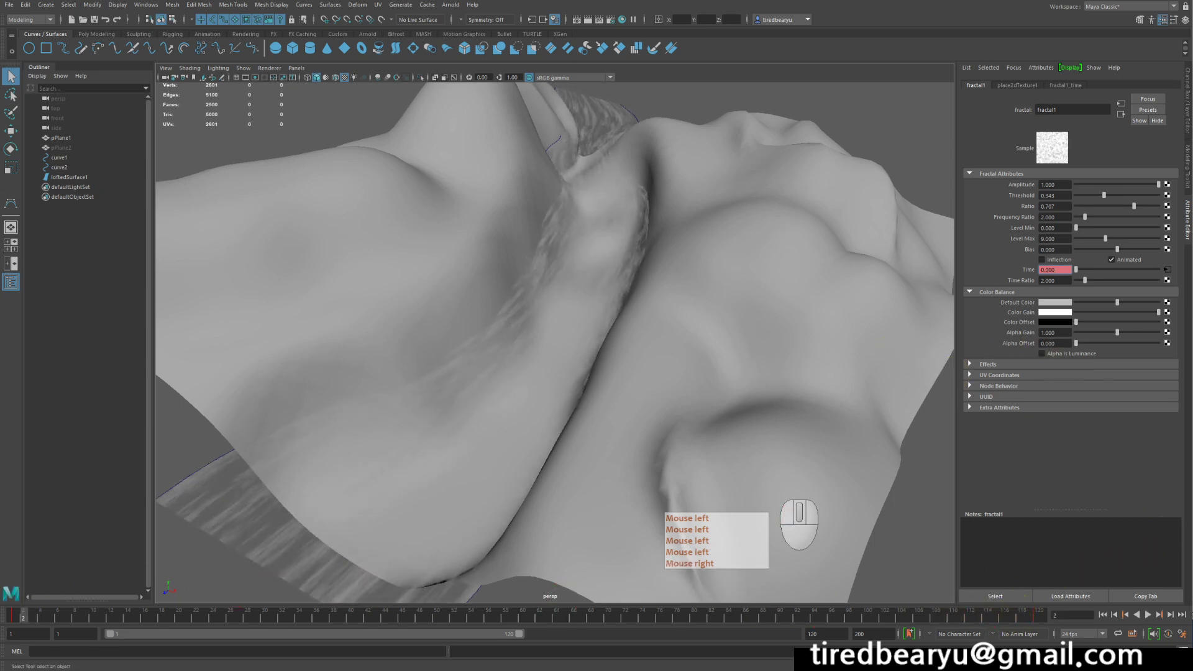
left_click(1148, 615)
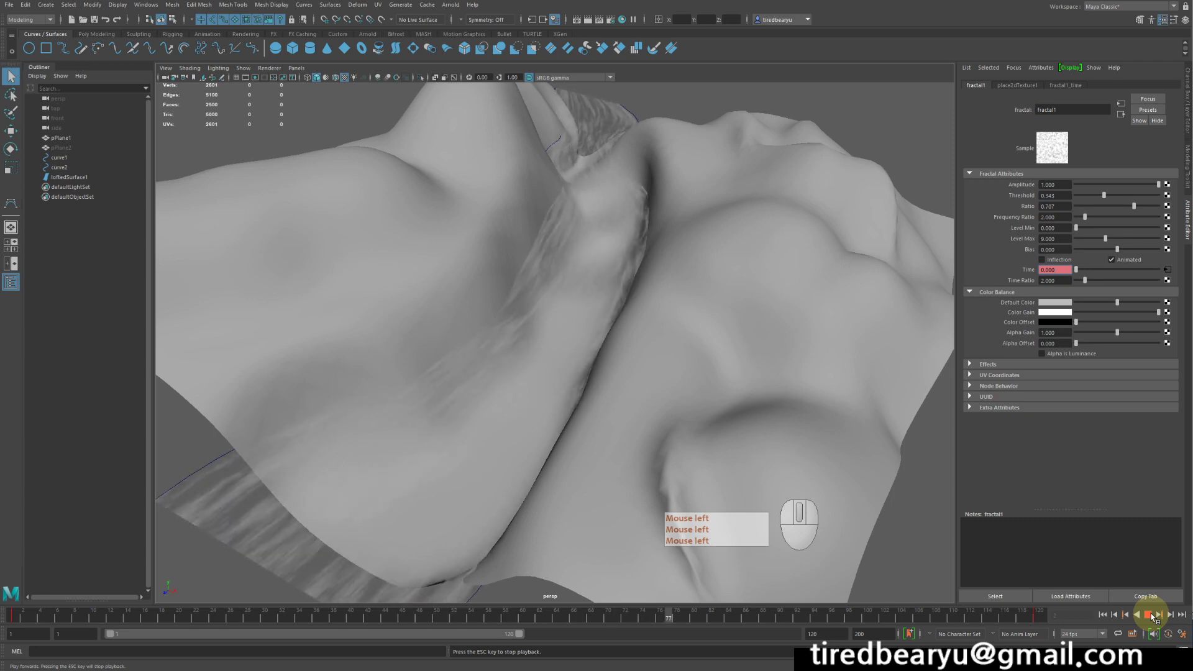
- Stop playback and change the value of the fractal Time key at frame 120 to 0.1
left_click(1151, 615)
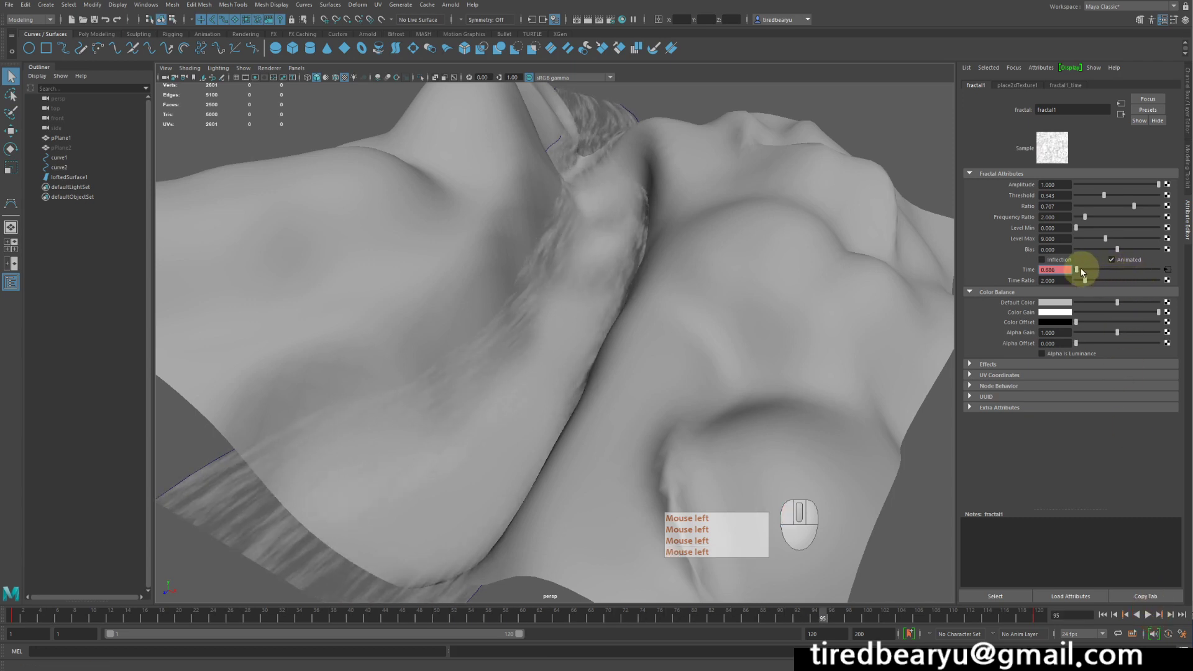
left_click_drag(1077, 269, 1088, 271)
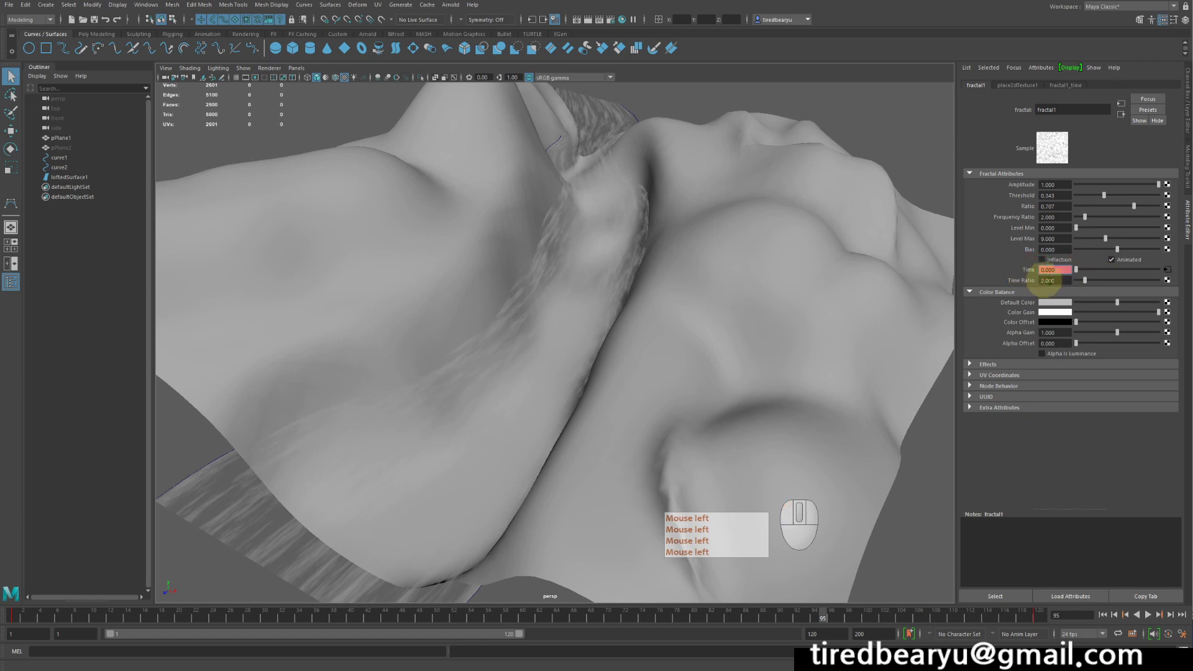
left_click(1038, 615)
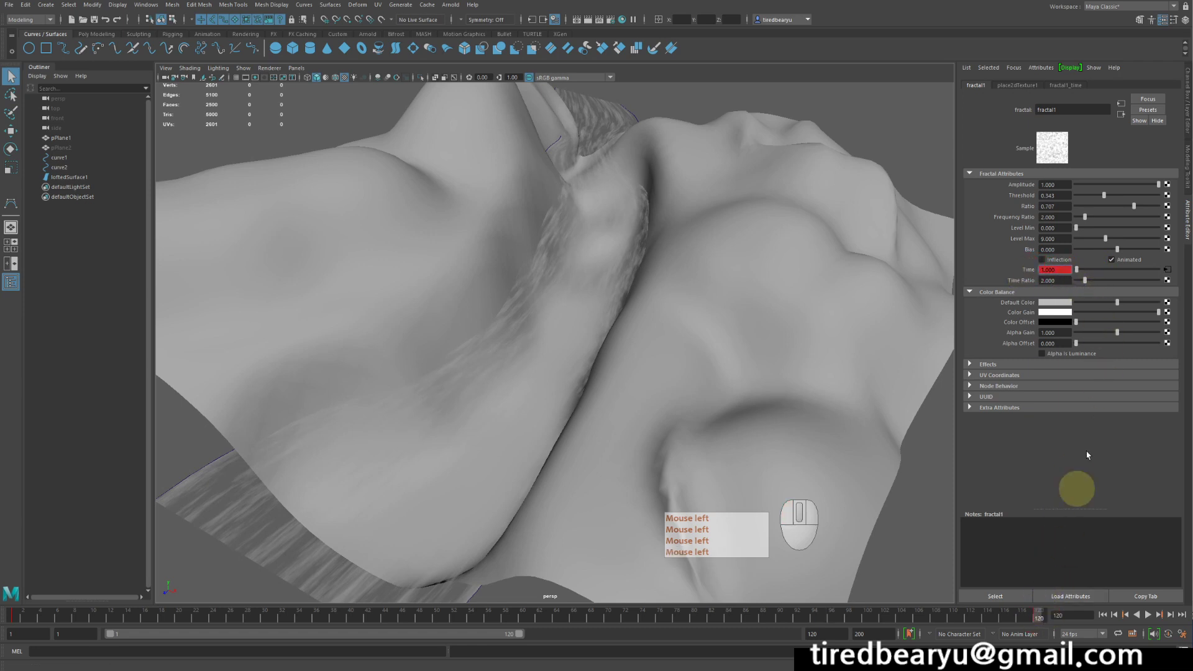
right_click_drag(1059, 269, 1072, 278)
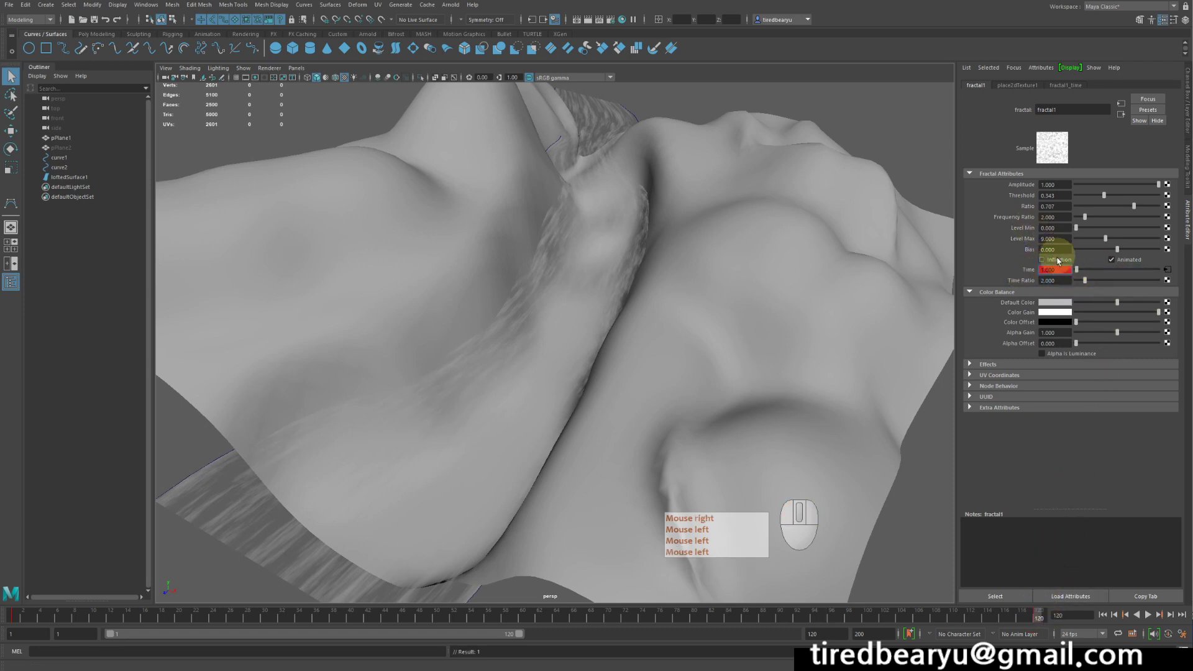
right_click(1054, 271)
left_click(1063, 274)
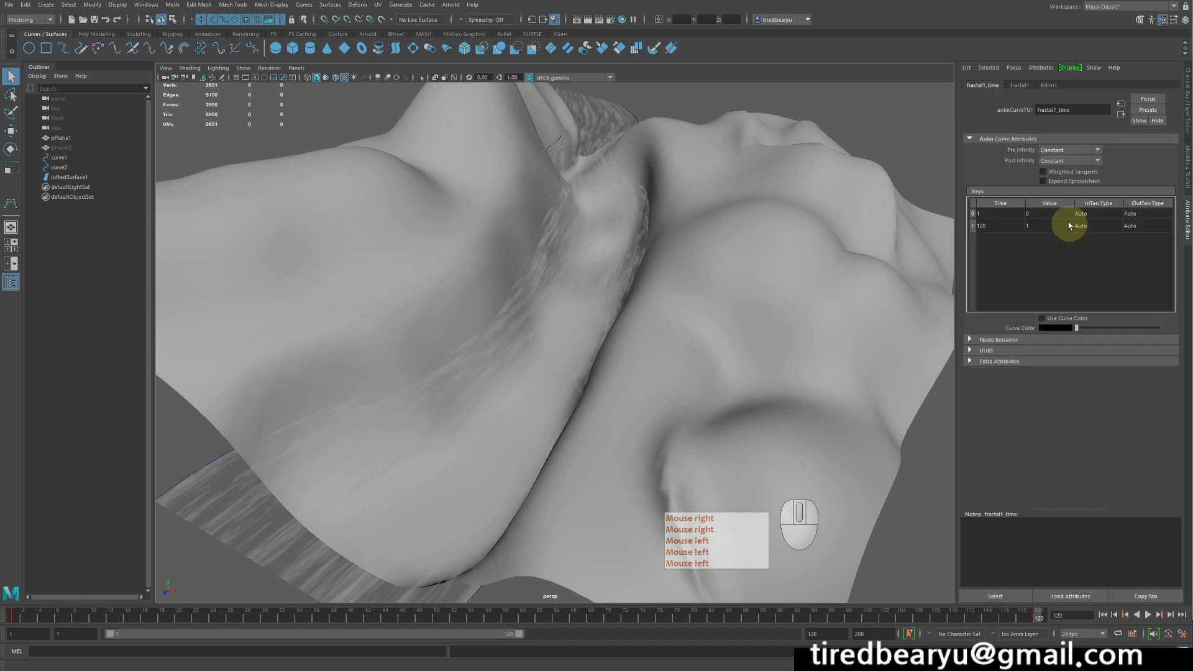
left_click(1049, 226)
type(".1")
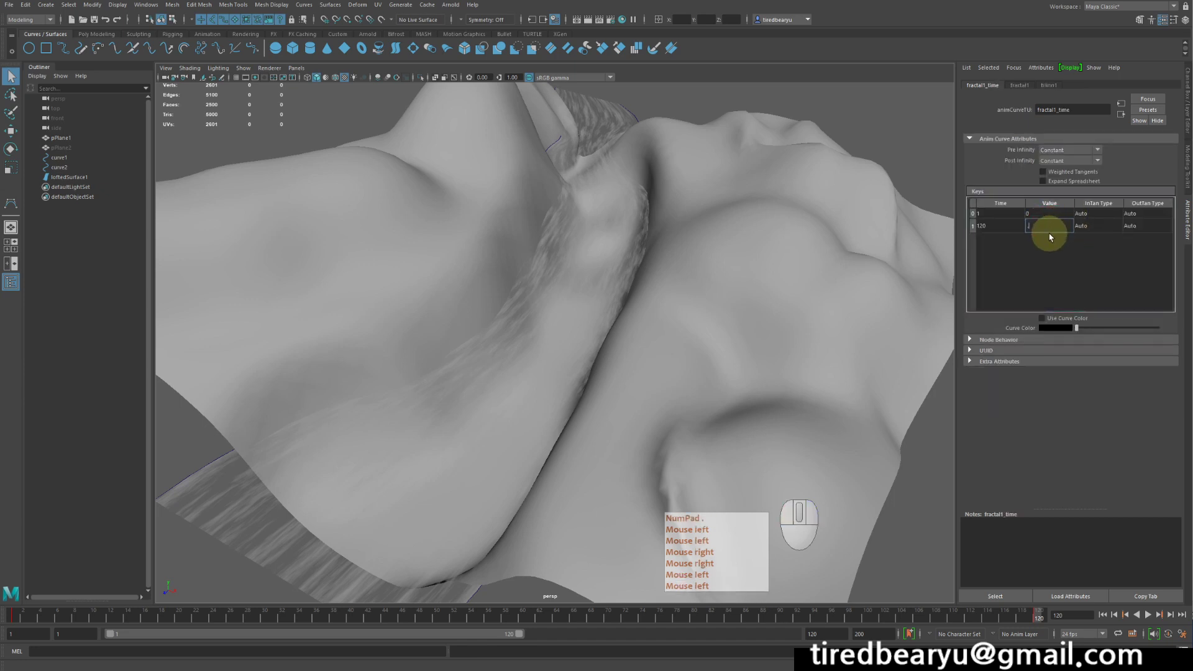
key("Return")
- Play the timeline forward from frame 1 and backward to review the slower fractal motion, and return to the start
left_click(1104, 614)
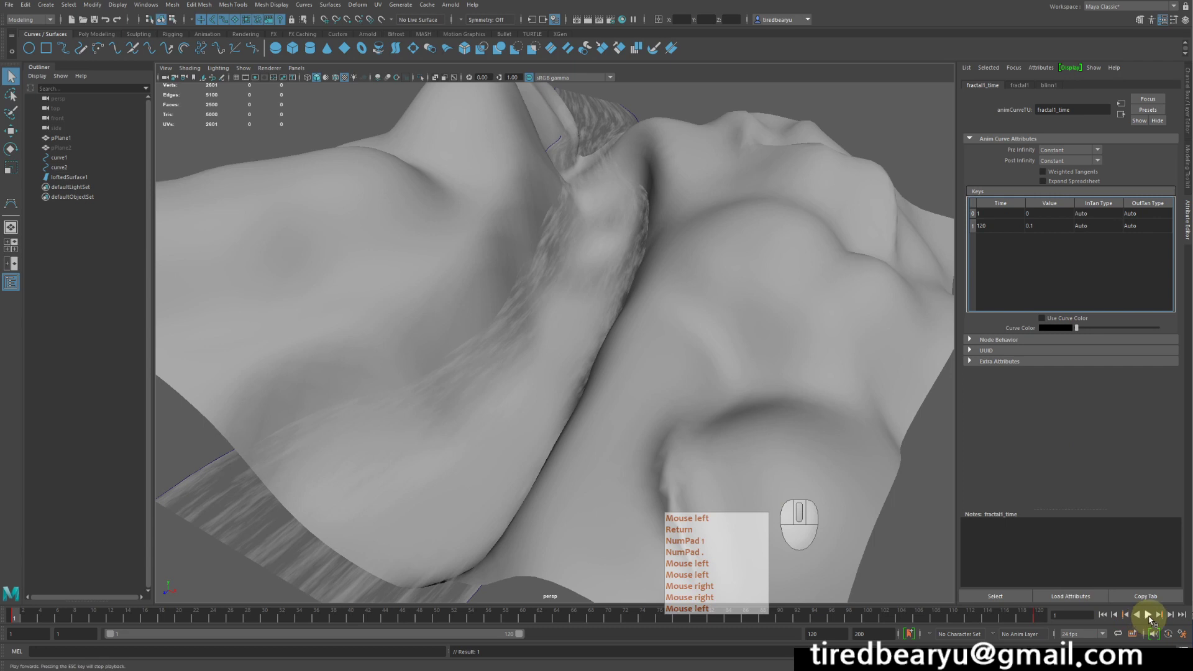
left_click(1148, 615)
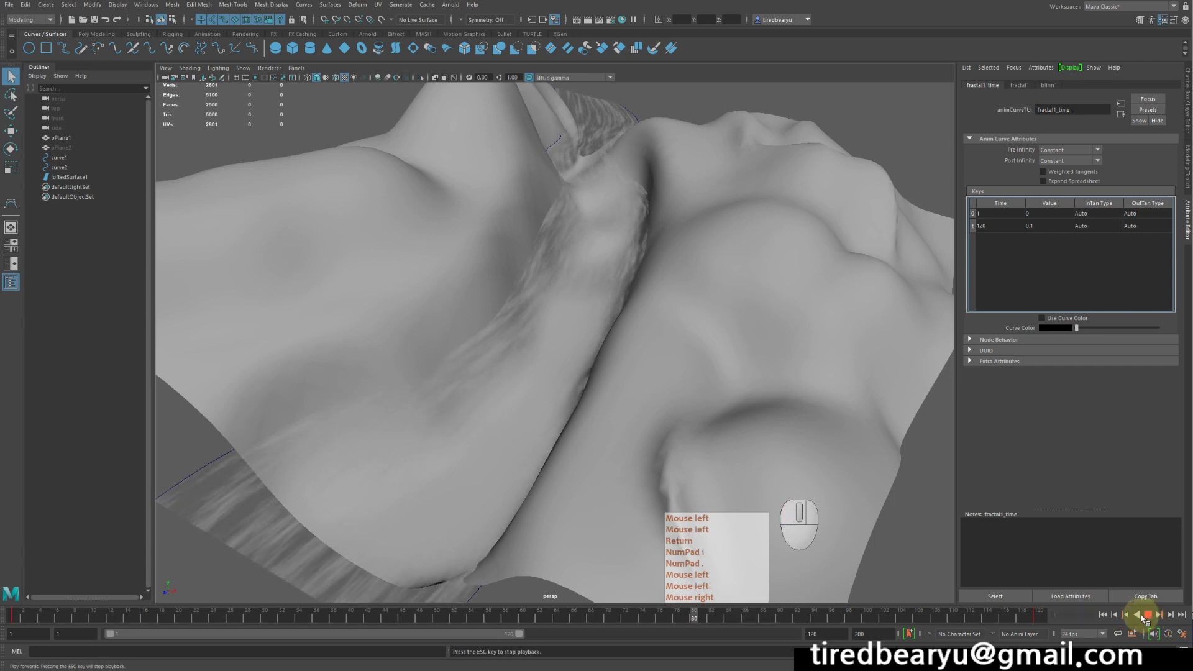
left_click(1138, 615)
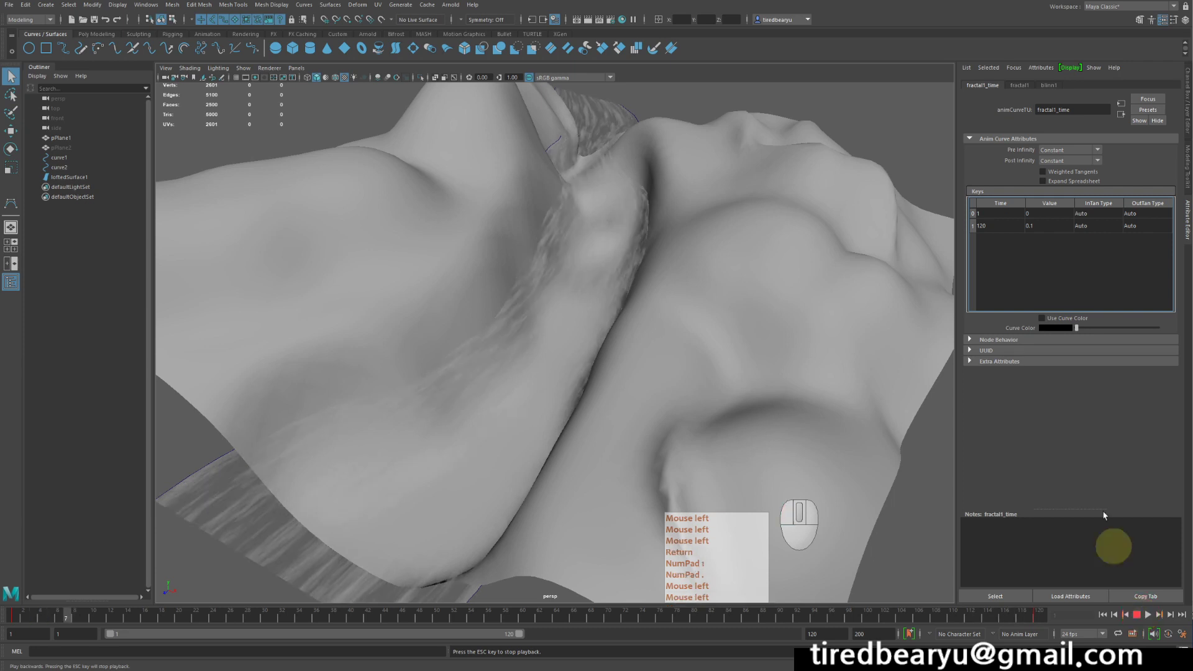
left_click(1137, 615)
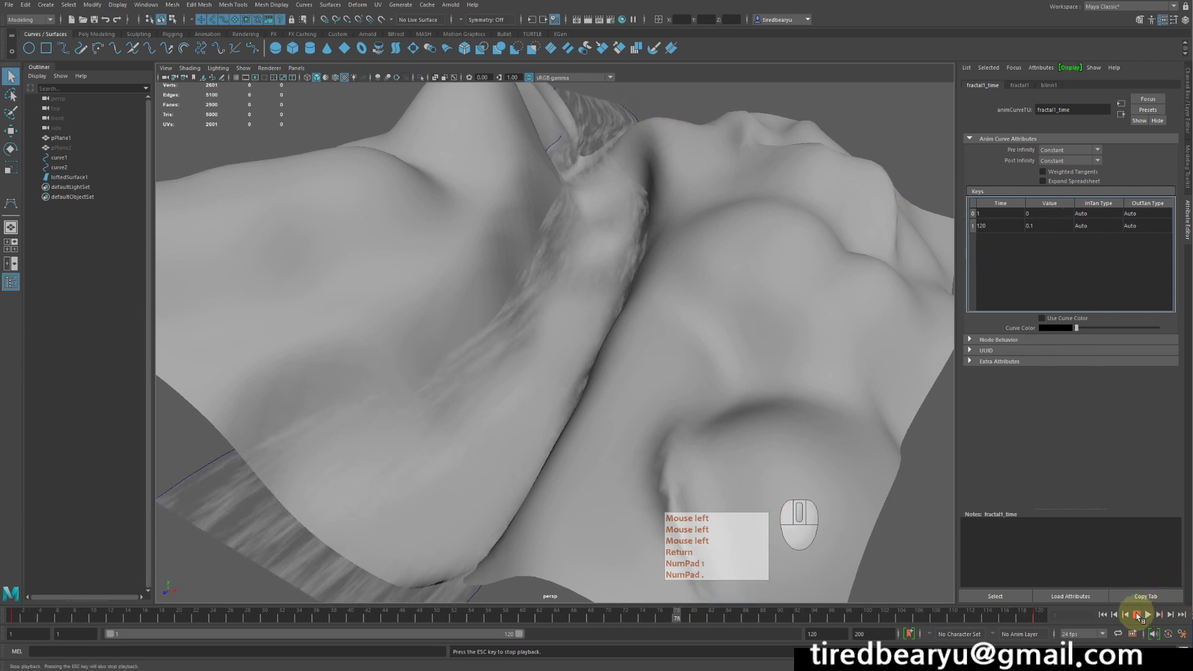
left_click(1103, 615)
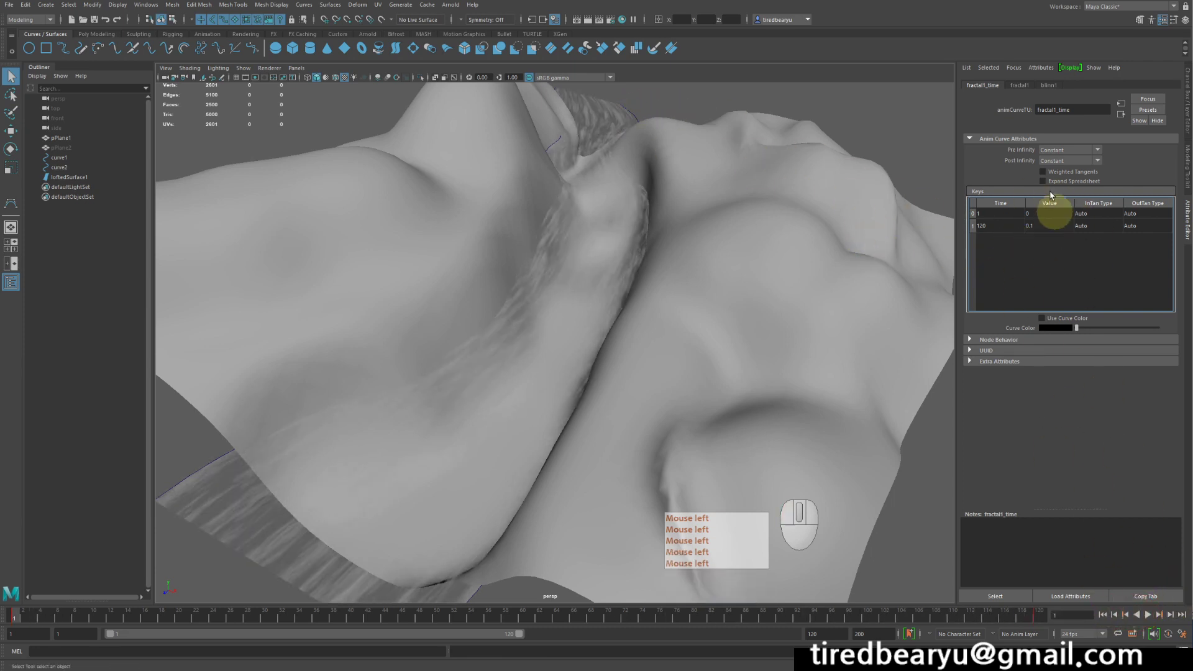
- Break the animation connection on the fractal's Time attribute and disable the Animated option
left_click(1120, 113)
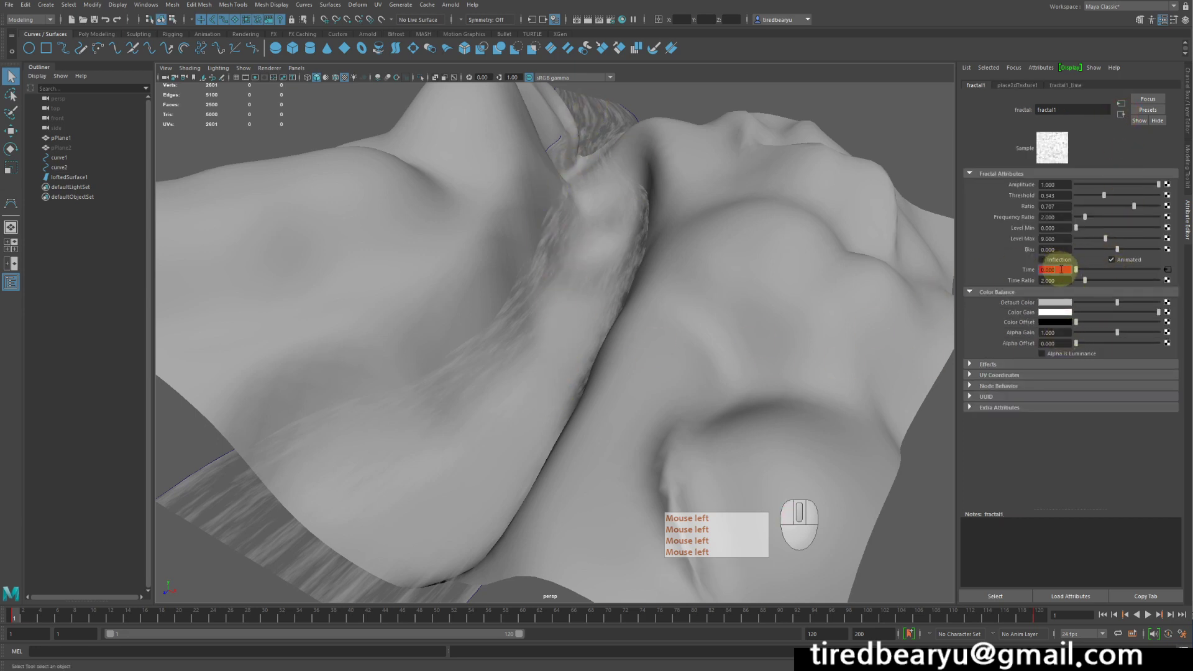
right_click_drag(1048, 268, 1084, 302)
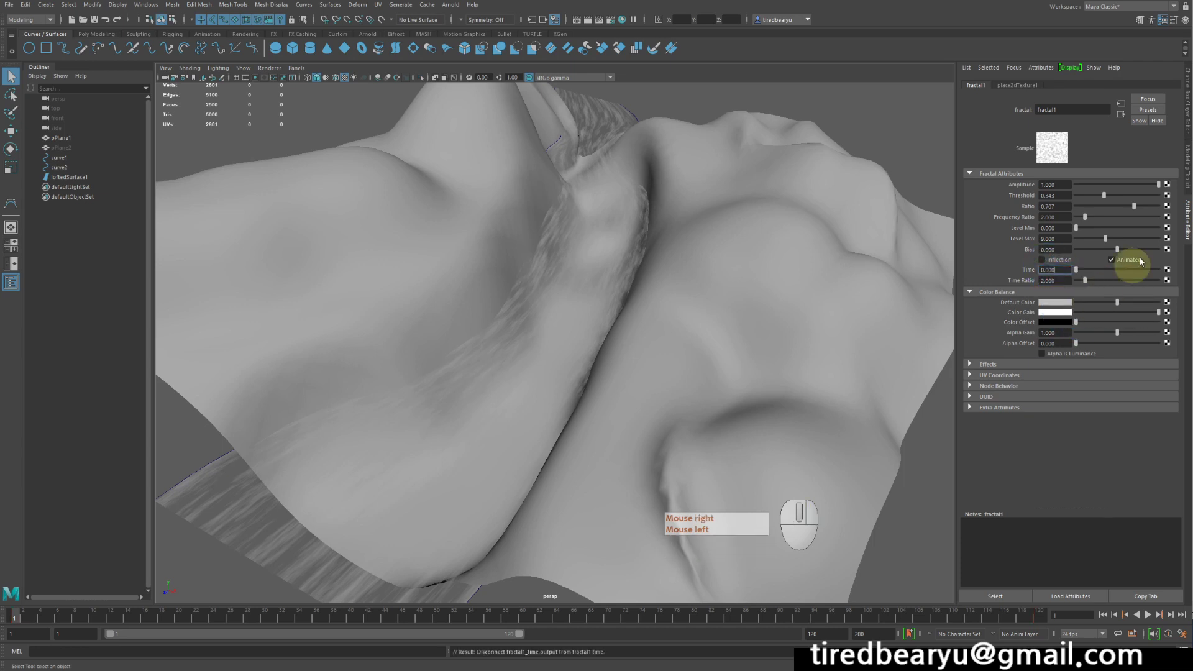
left_click(1129, 263)
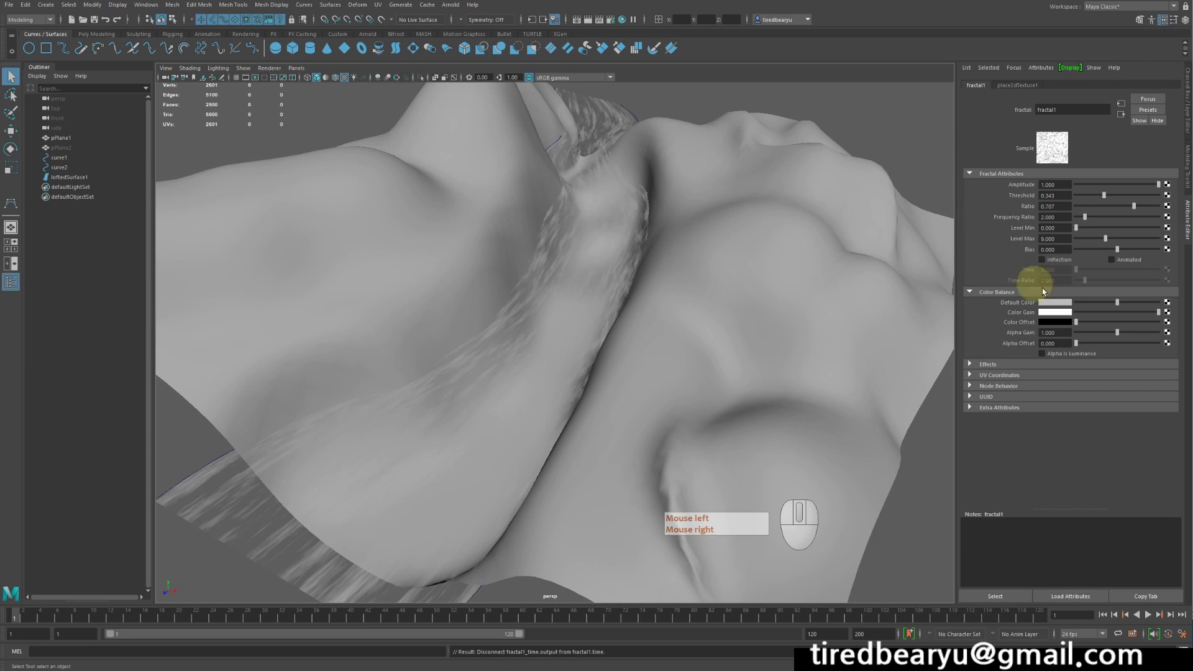
left_click(1135, 261)
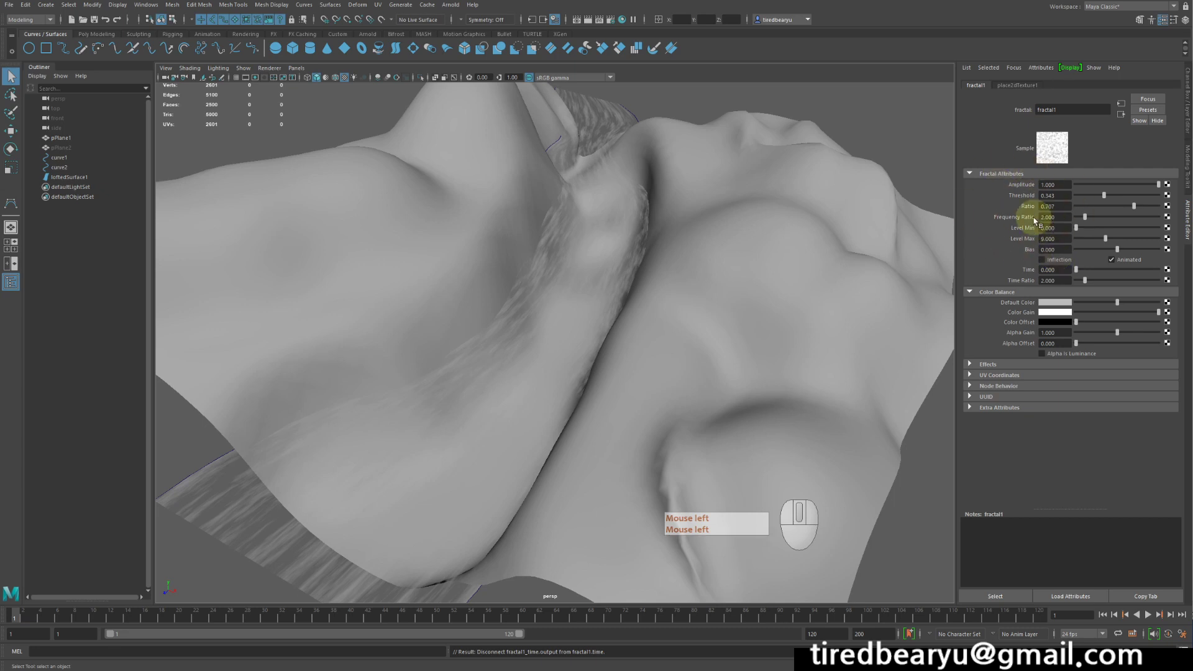
left_click(1115, 260)
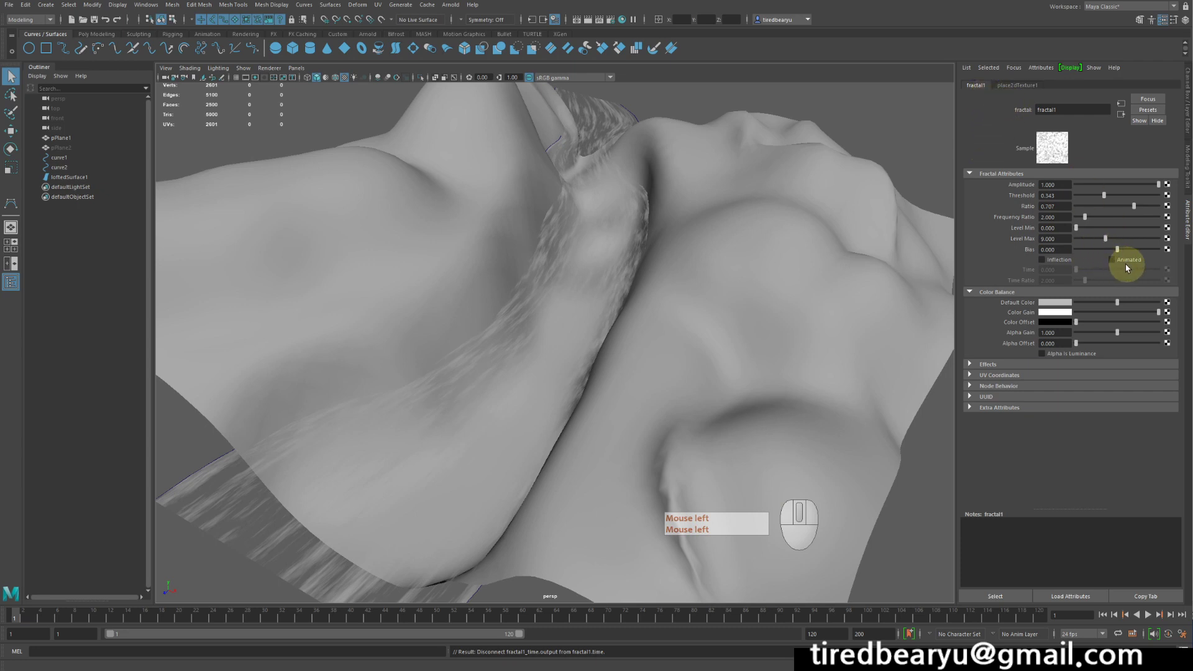
- In the fractal's 2D texture placement, test Translate Frame U at about -1.56, reset it to 0 and key it on frame 1
left_click(1014, 85)
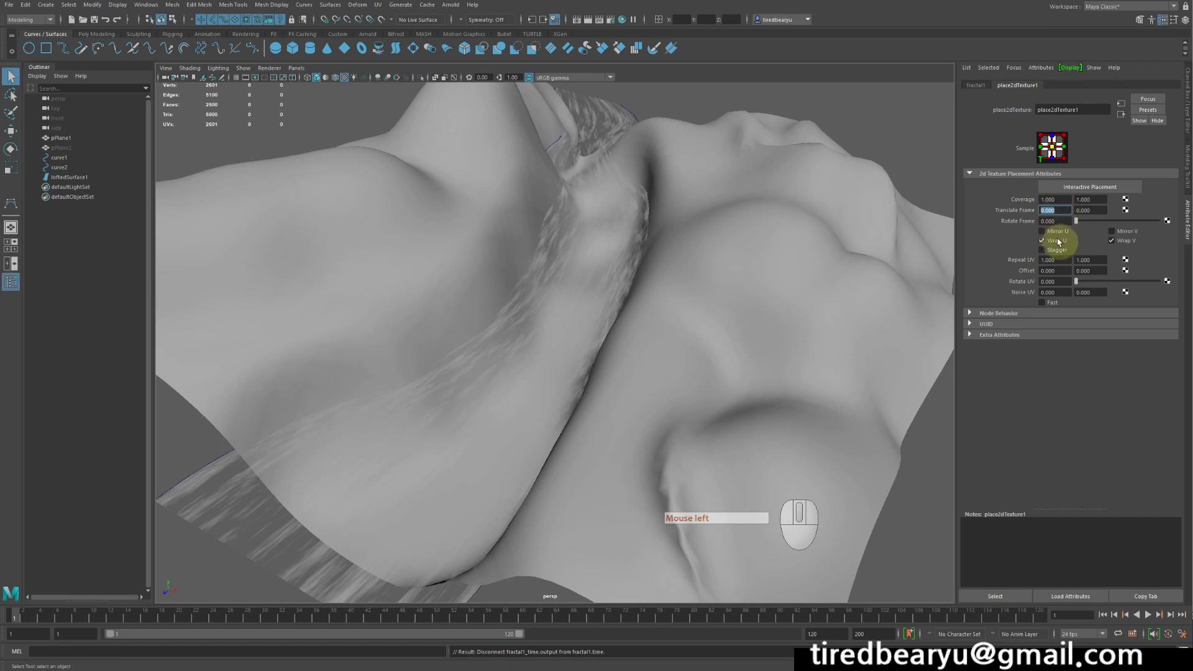
left_click_drag(1048, 210, 972, 217, "ctrl")
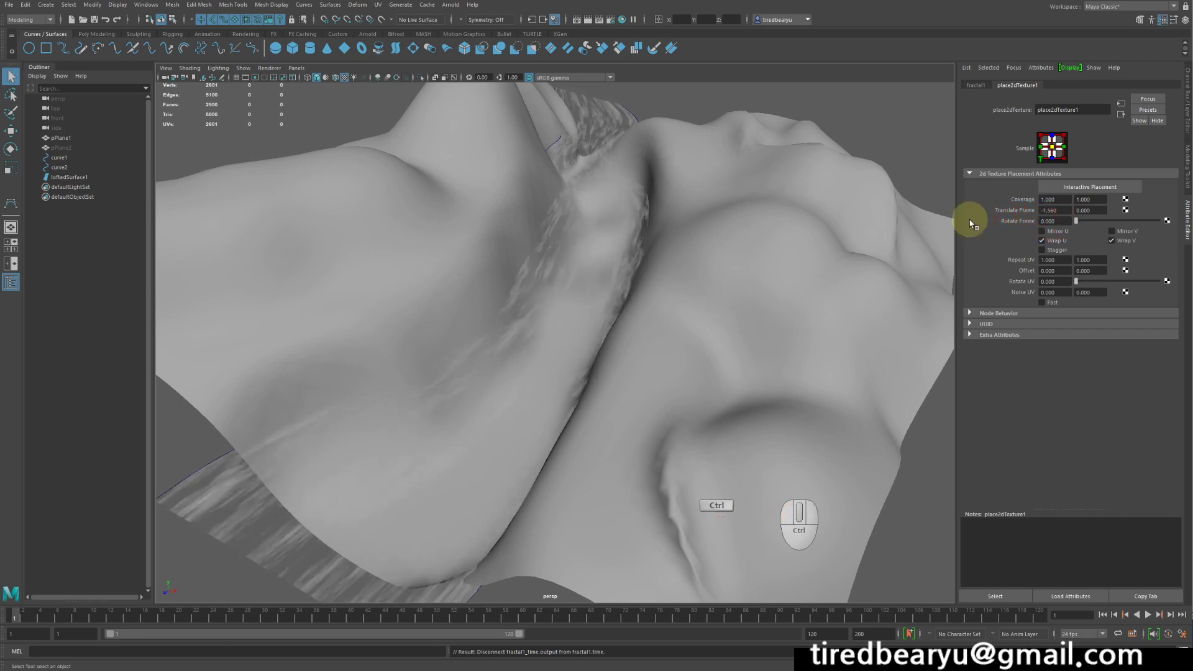
left_click(1065, 211)
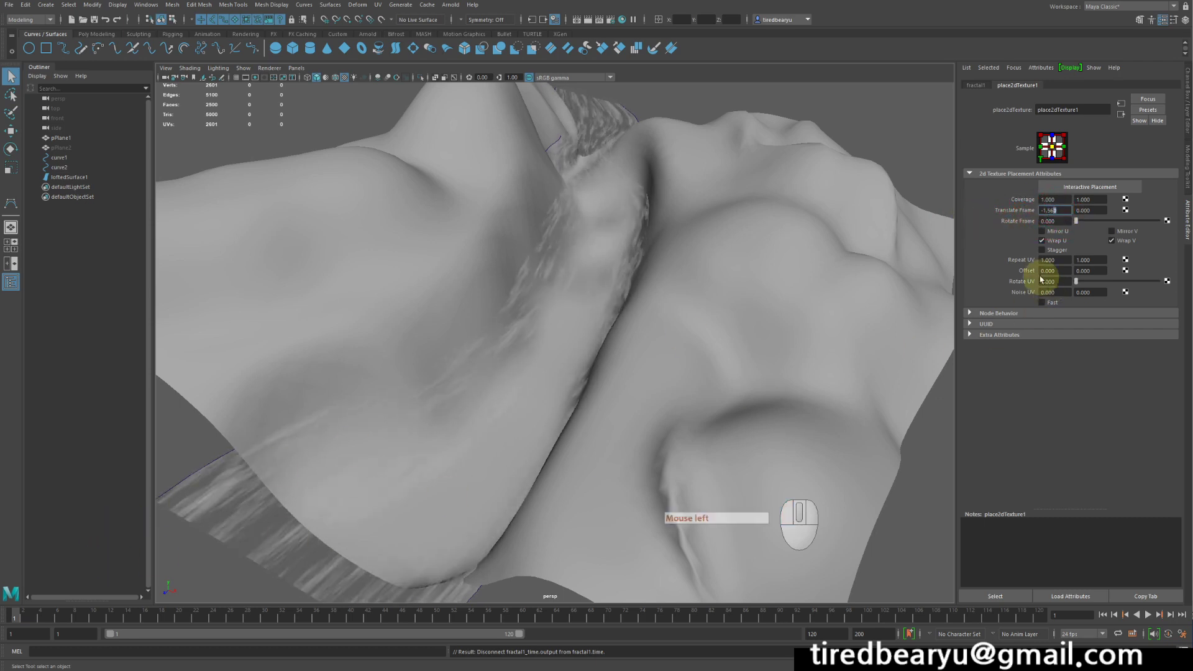
left_click(1054, 210)
type("0")
key("Return")
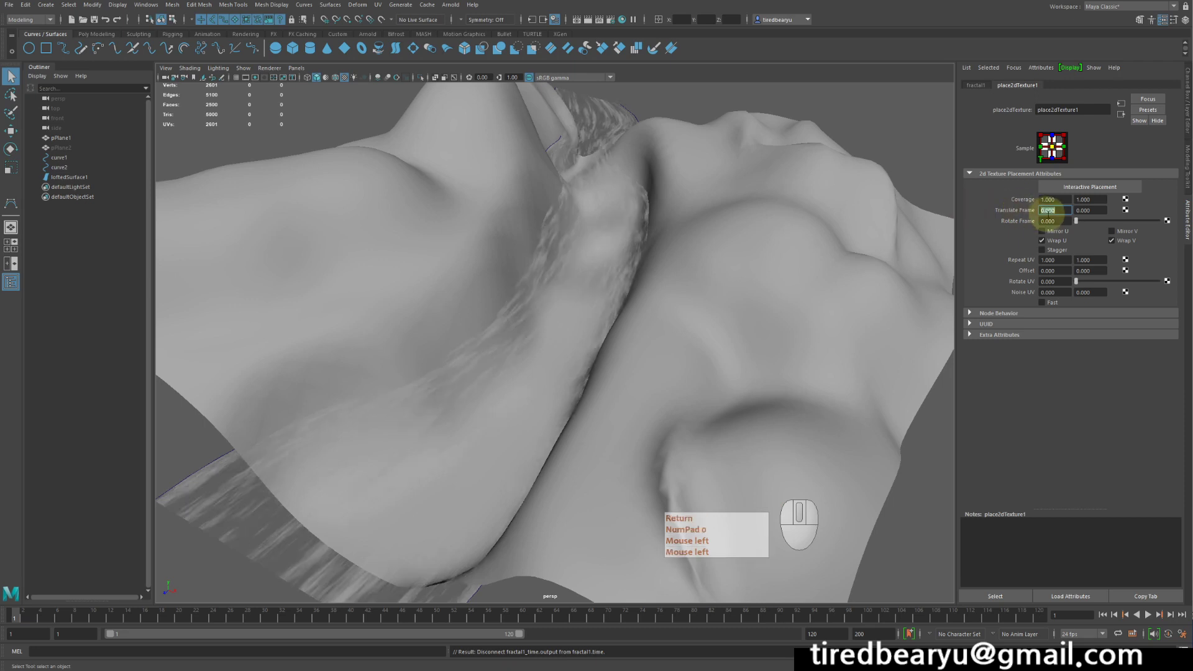
right_click(1050, 211)
left_click(1054, 224)
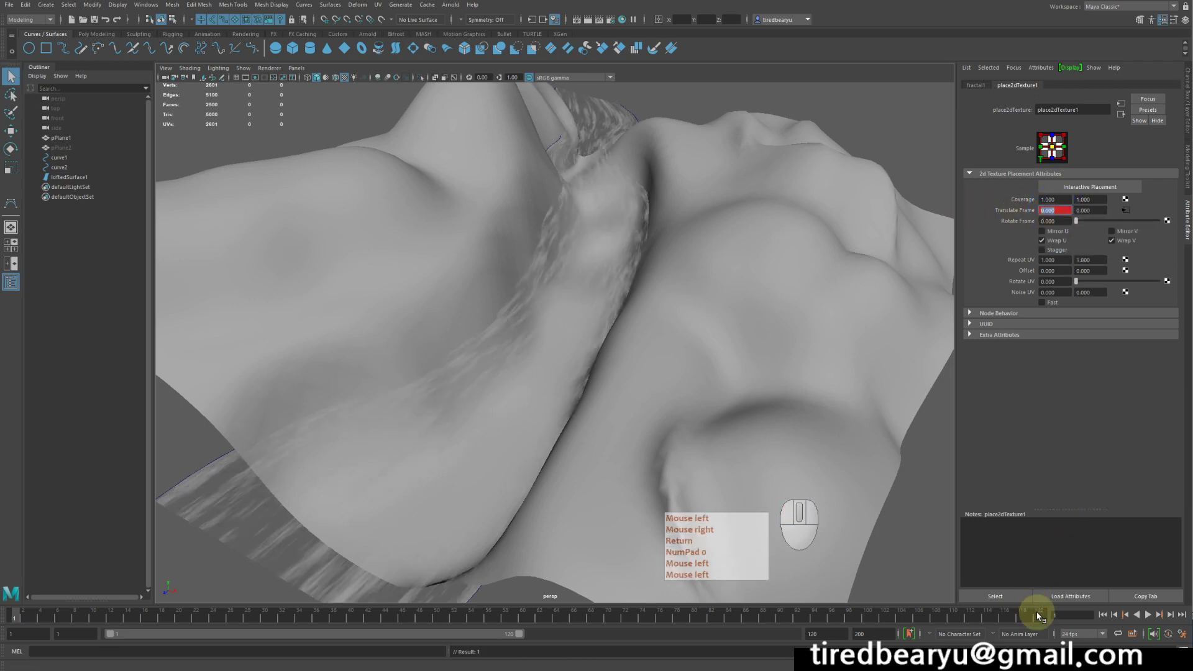
- Set the placement's Translate Frame U to about -0.54 at frame 120 and key it
left_click_drag(1053, 210, 1029, 214, "ctrl")
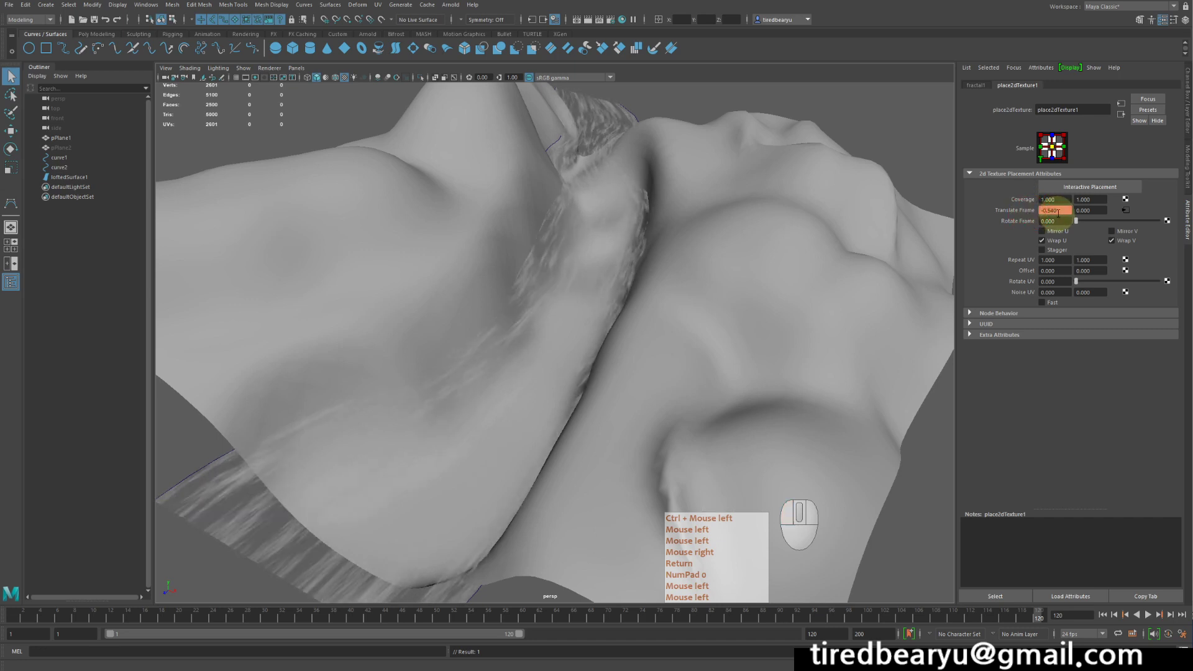
right_click(1050, 211)
left_click(1054, 224)
- Play the animation from frame 1 to review the texture sliding along the river
double_click(1103, 615)
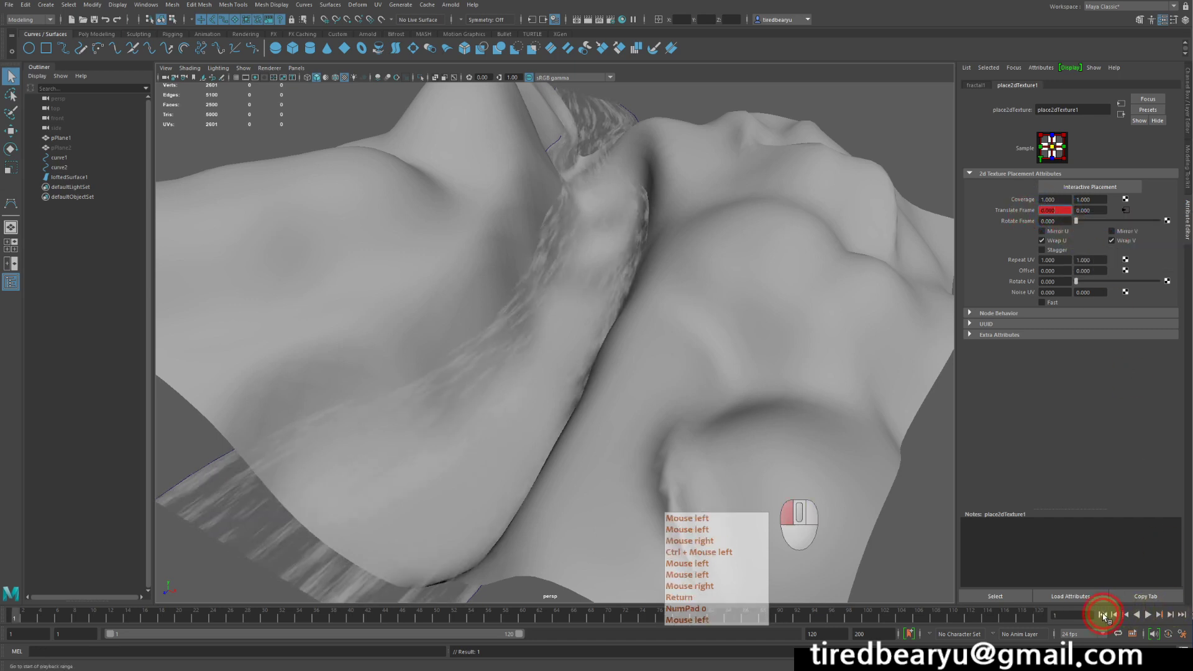
left_click(1146, 615)
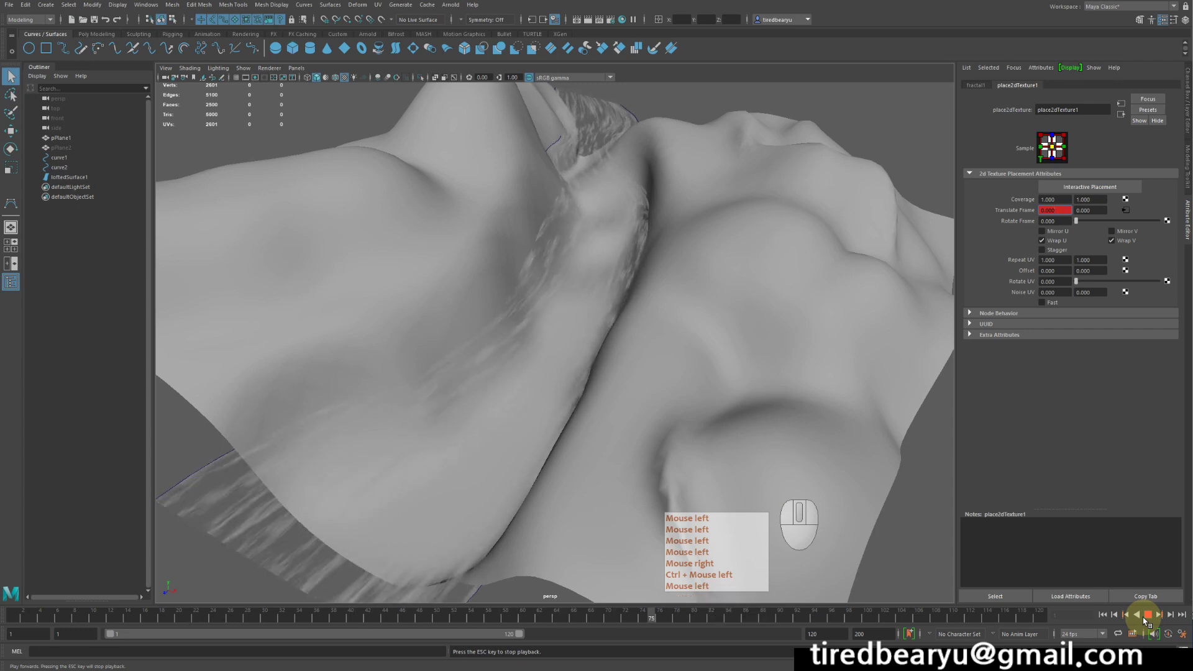
left_click(1146, 615)
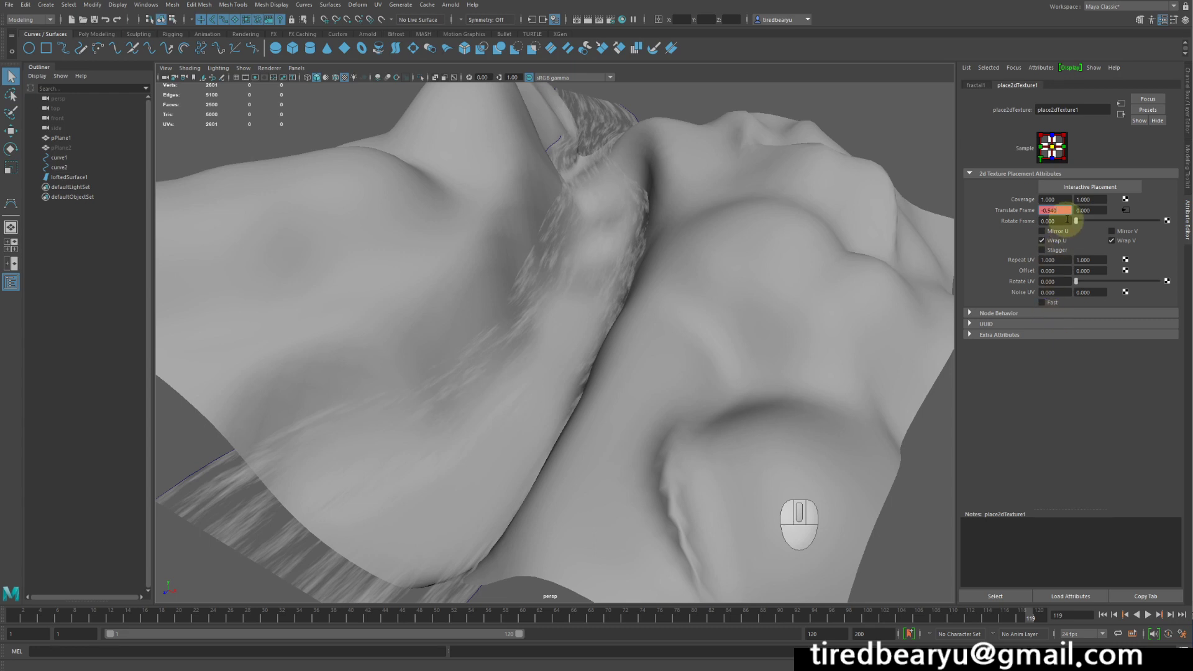
- Set both Translate Frame U keys to linear tangents in the Graph Editor and close the editor
right_click(1062, 210)
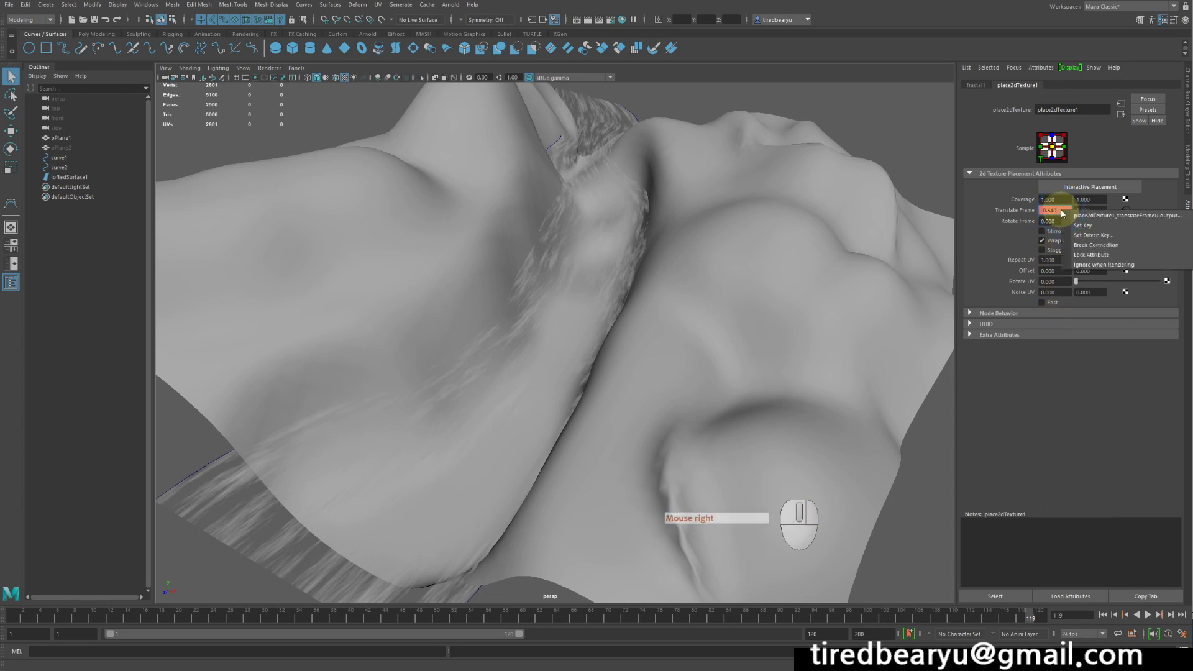
left_click(1050, 210)
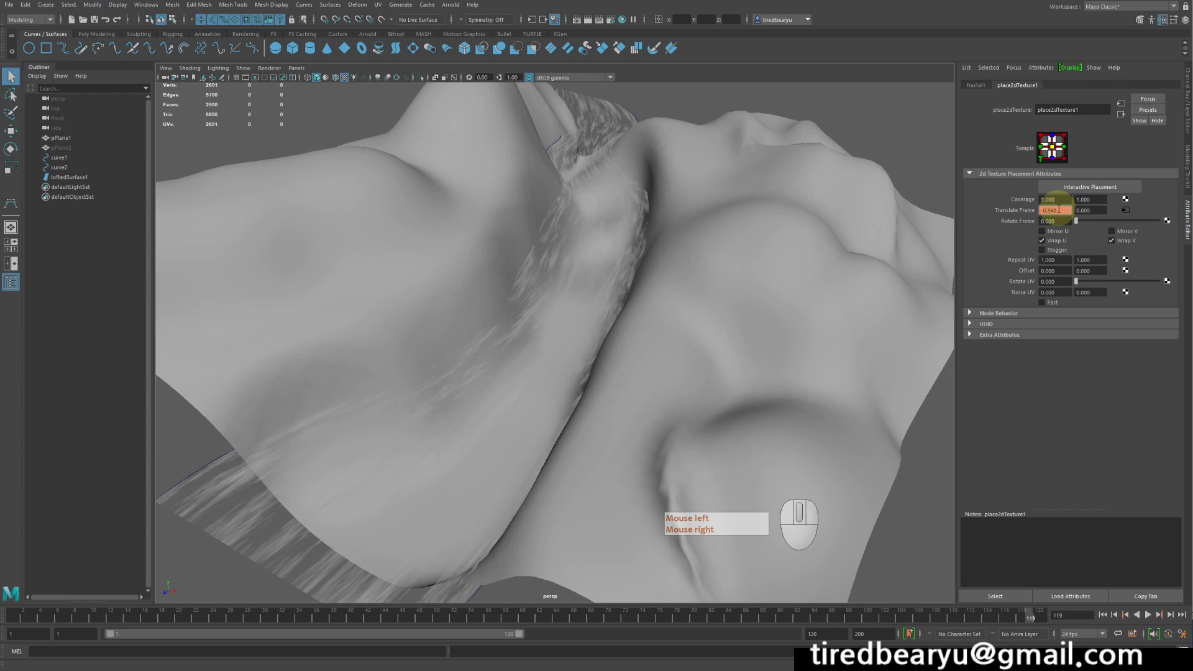
left_click(147, 6)
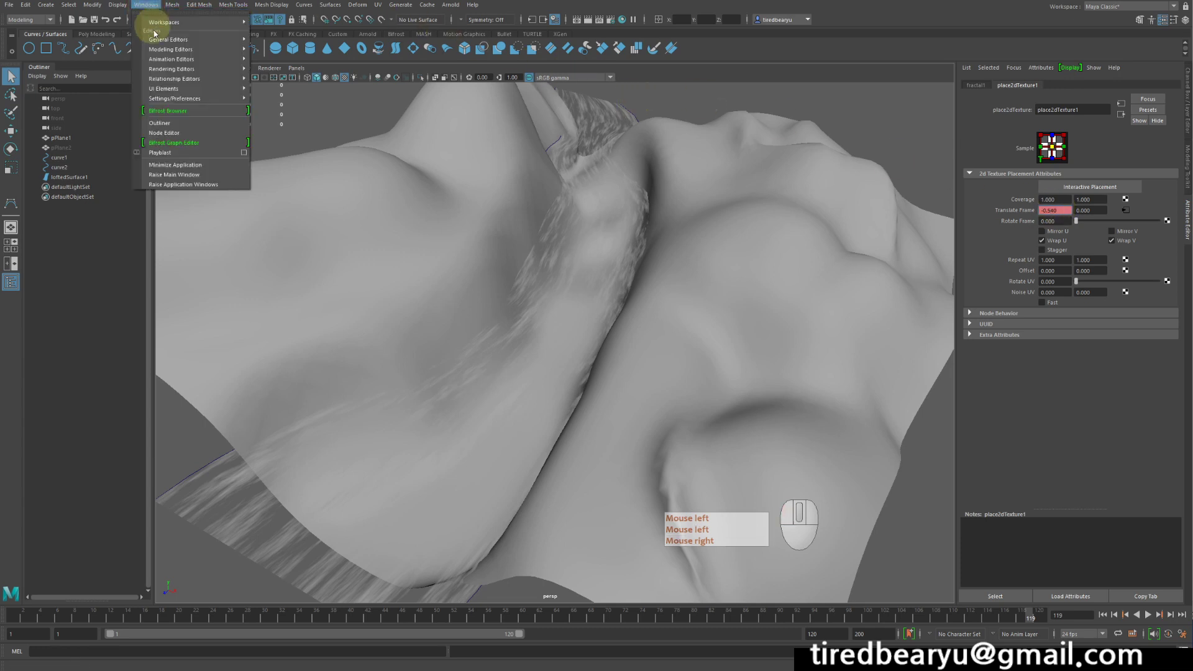
mouse_move(168, 63)
left_click(311, 62)
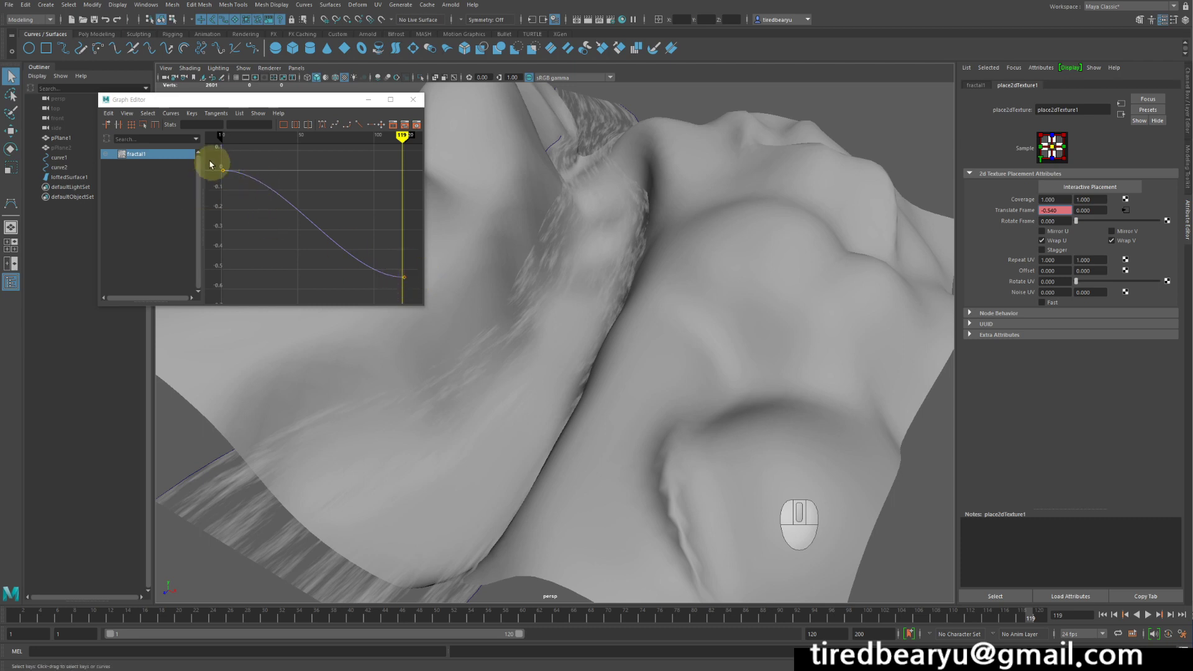
left_click_drag(202, 160, 183, 224)
scroll(277, 238, "down", 4)
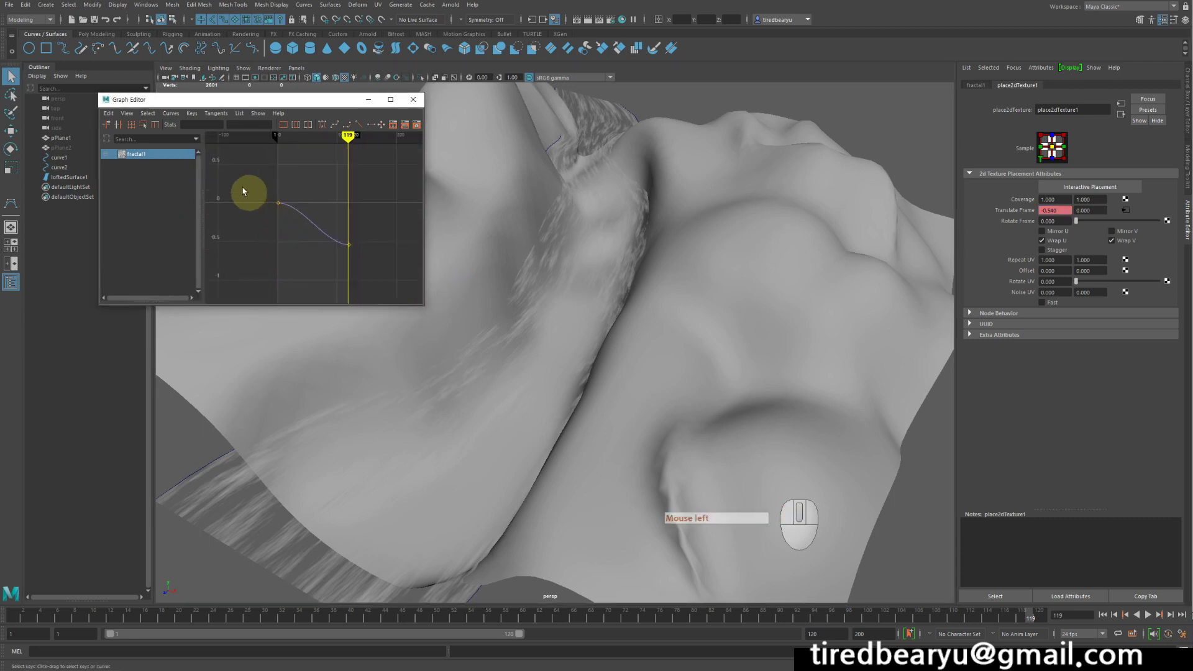
left_click_drag(246, 190, 382, 251)
left_click(357, 126)
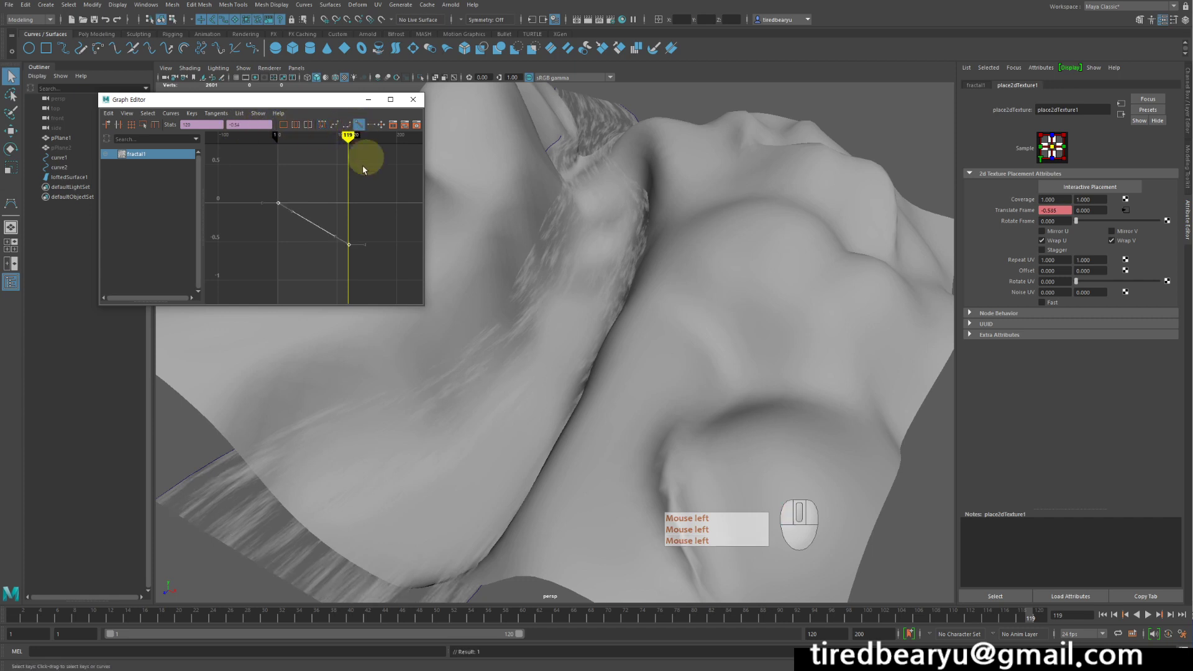
left_click(412, 102)
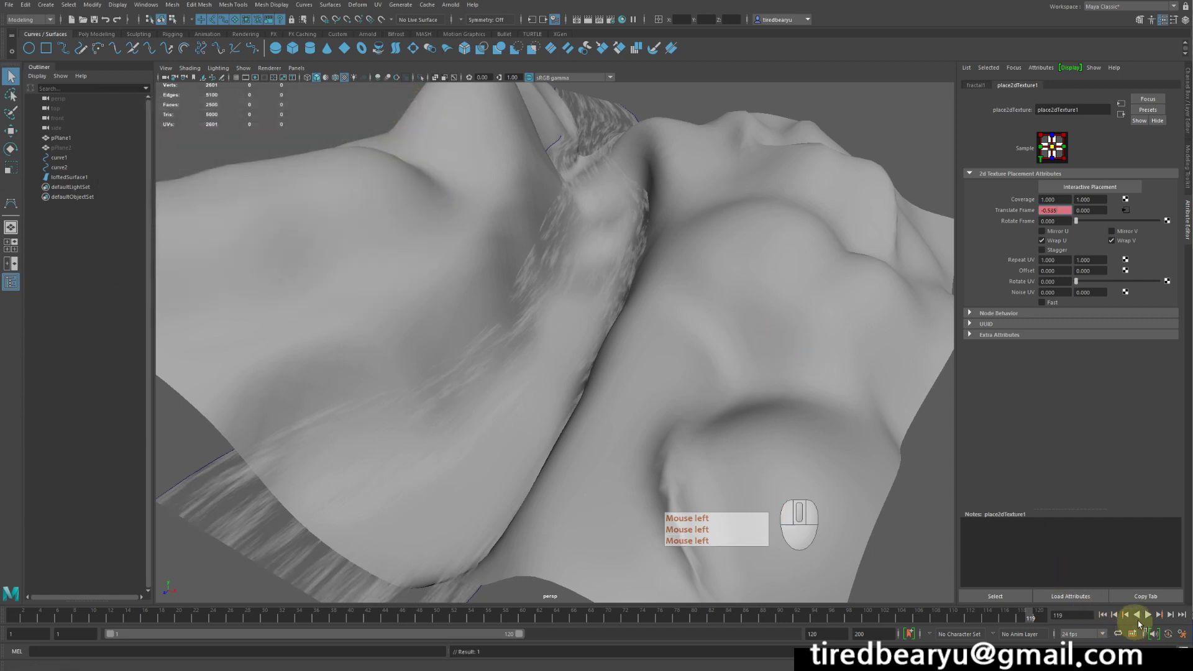
- Play the animation and inspect the flowing river from several angles, both close up and with the whole terrain in view
left_click_drag(798, 386, 767, 392, "alt")
right_click_drag(766, 391, 814, 400, "alt")
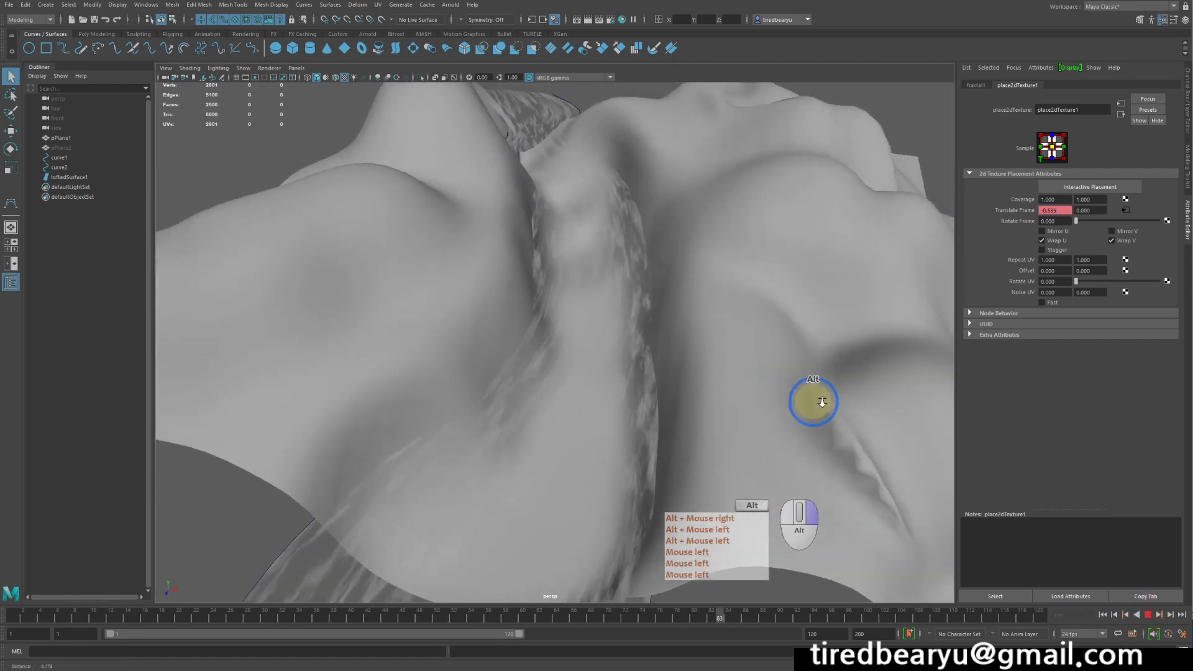
left_click_drag(815, 399, 754, 368, "alt")
right_click_drag(754, 368, 587, 315, "alt")
left_click_drag(586, 314, 613, 263, "alt")
right_click_drag(613, 263, 695, 334, "alt")
middle_click_drag(695, 334, 701, 371, "alt")
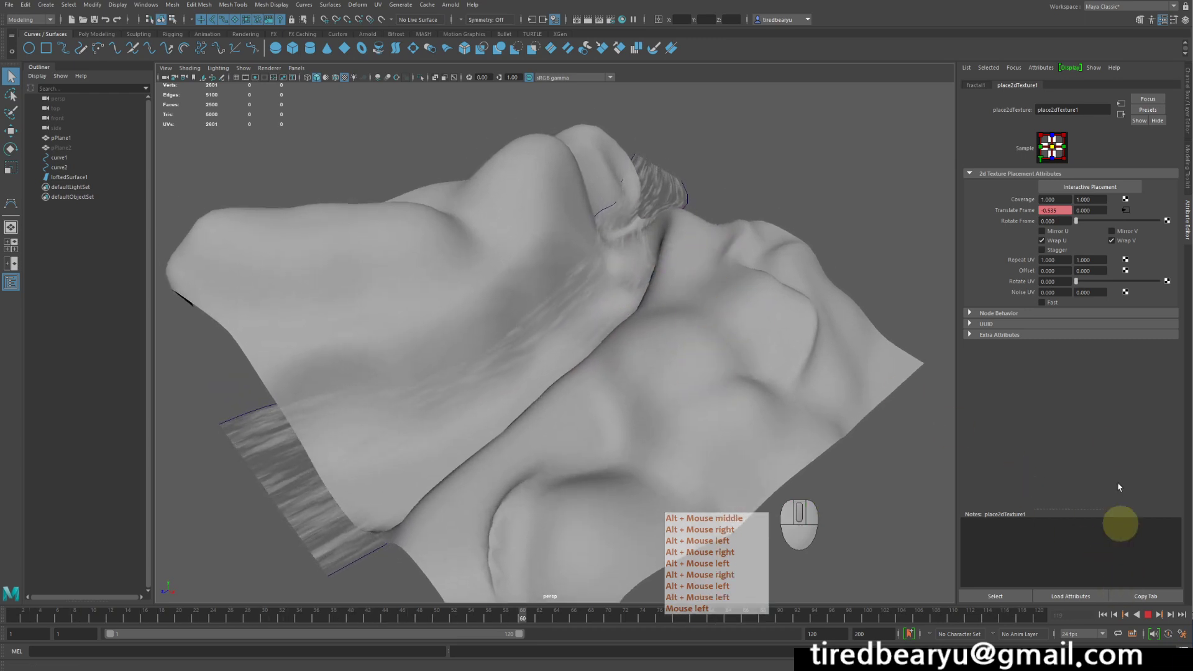
left_click(1148, 614)
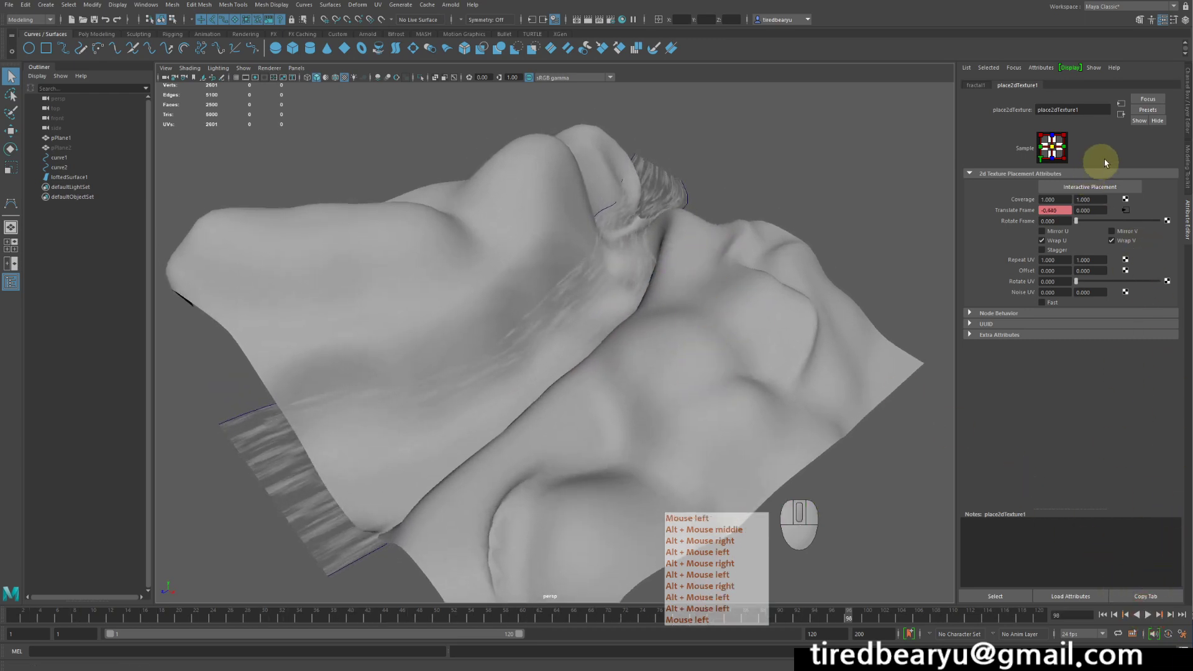
- Return from the texture placement to the river's Blinn material and set its Color to saturated blue
left_click(1121, 116)
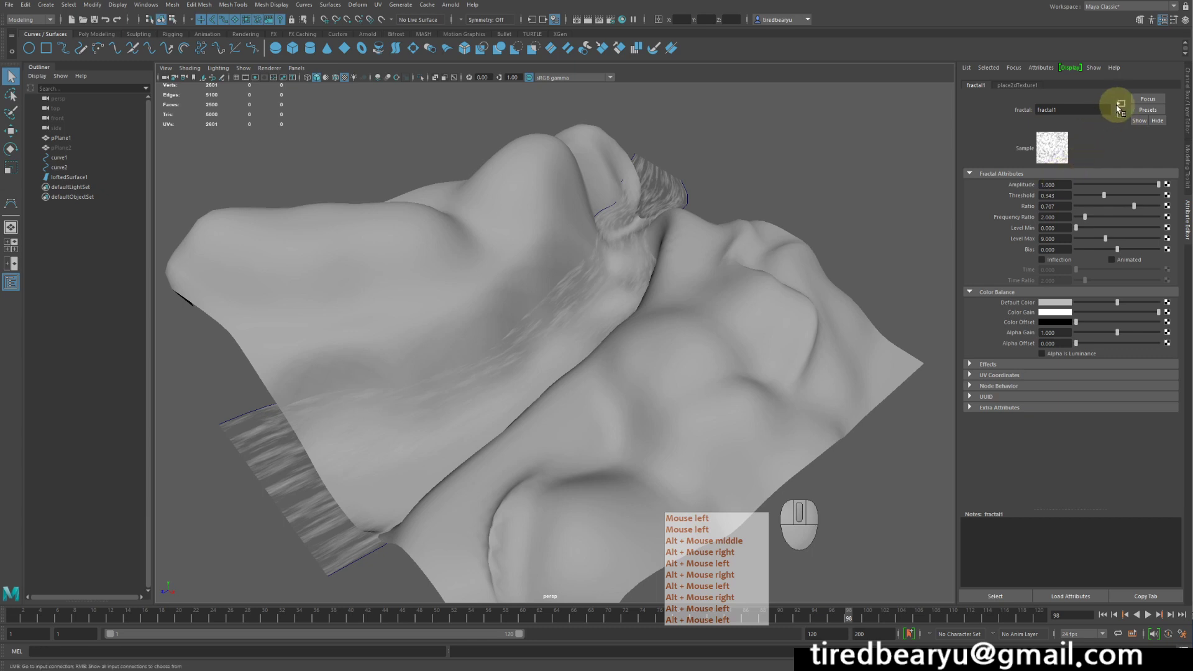
left_click(1122, 116)
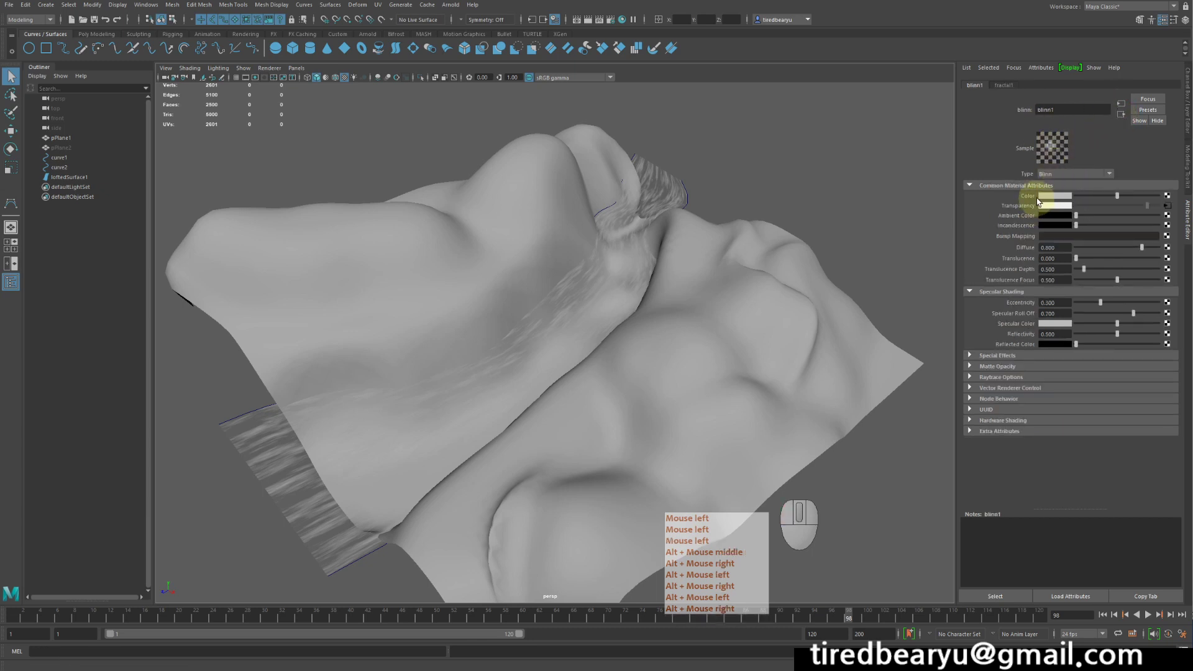
left_click_drag(1064, 198, 977, 200)
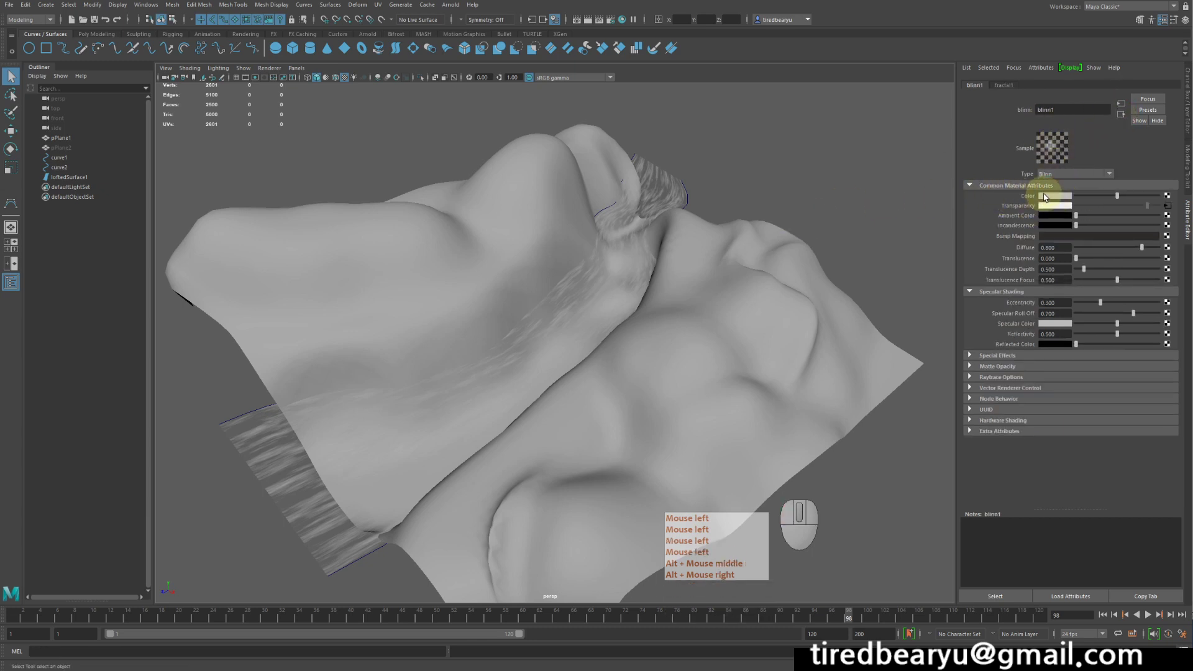
left_click(1044, 197)
left_click(1002, 188)
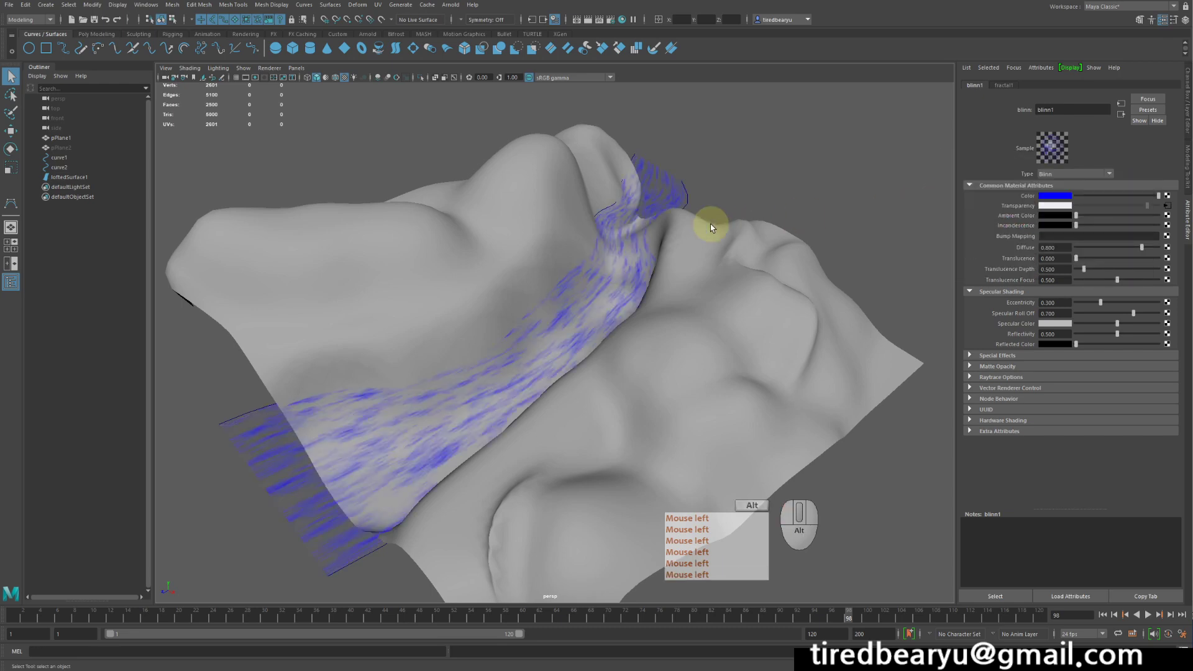
- Darken the blue Color of the river's Blinn material slightly
left_click_drag(711, 221, 730, 213, "alt")
right_click_drag(730, 213, 808, 235, "alt")
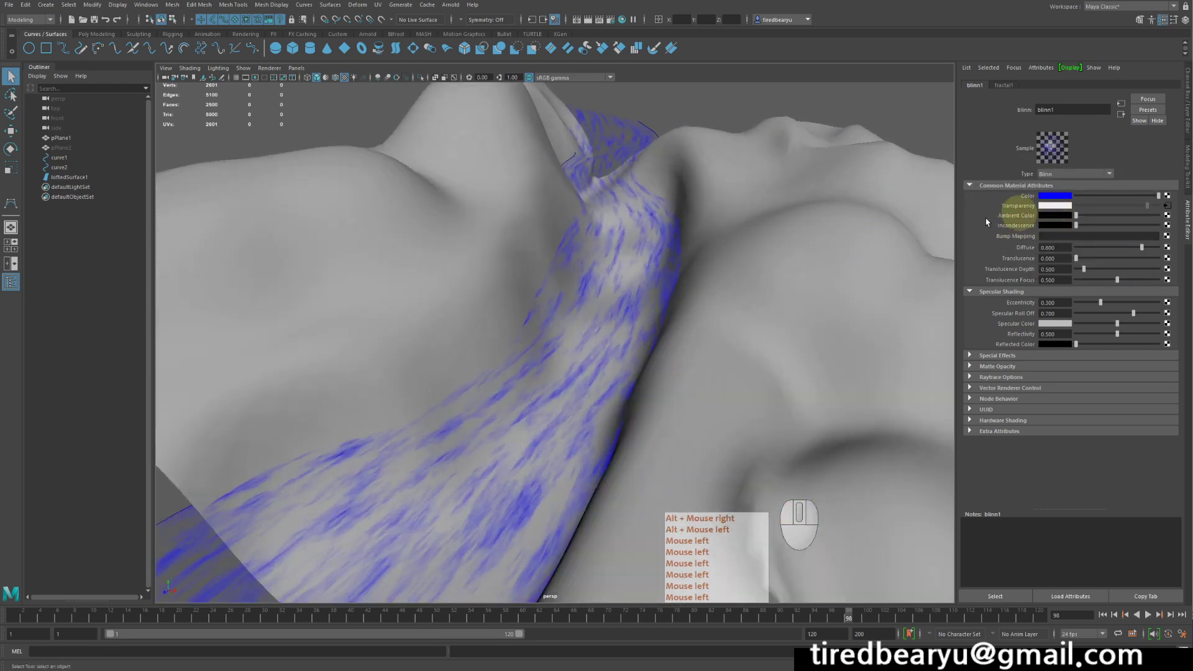
left_click_drag(612, 313, 665, 306, "alt")
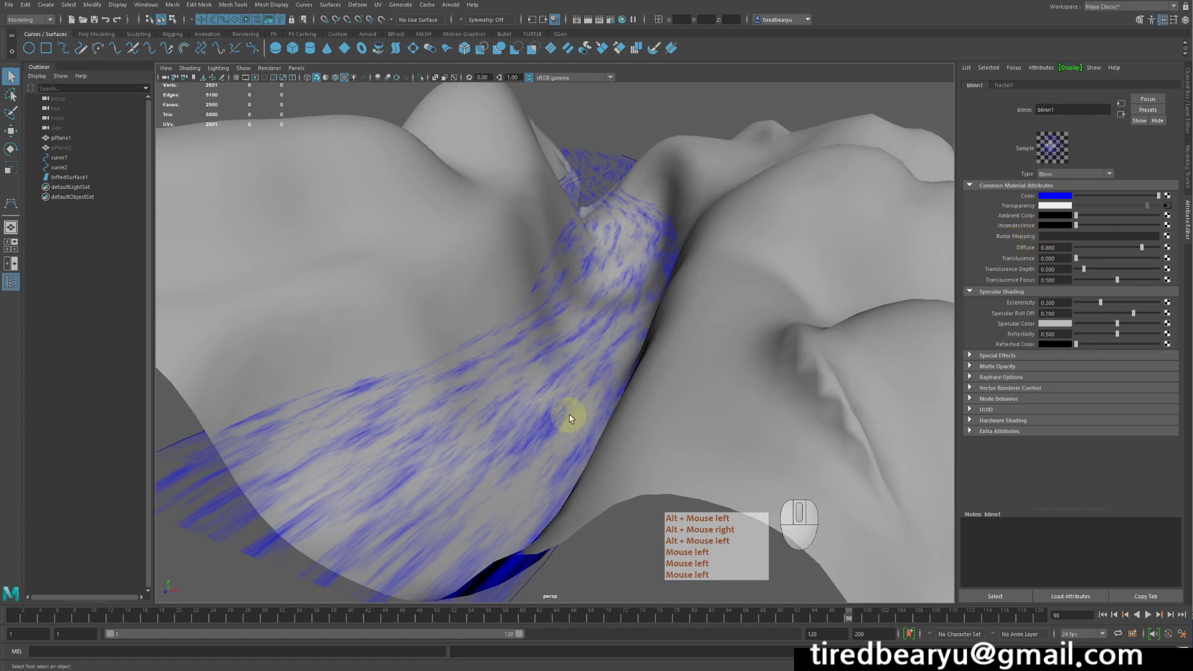
left_click(1100, 196)
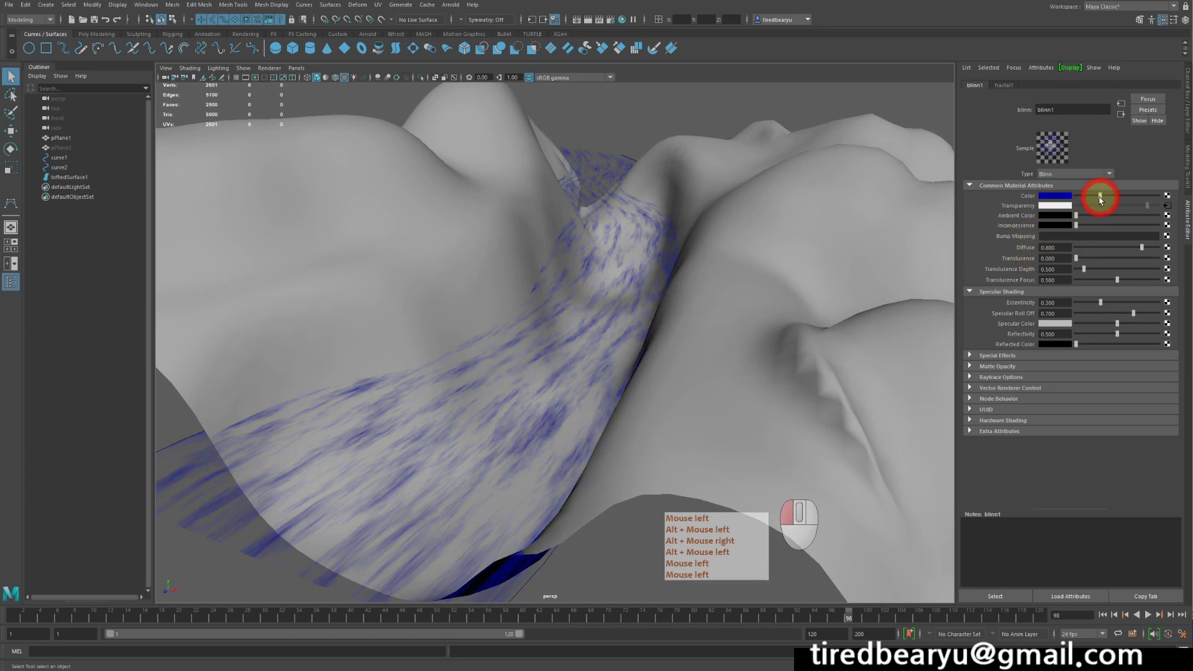
left_click_drag(1142, 204, 1125, 196)
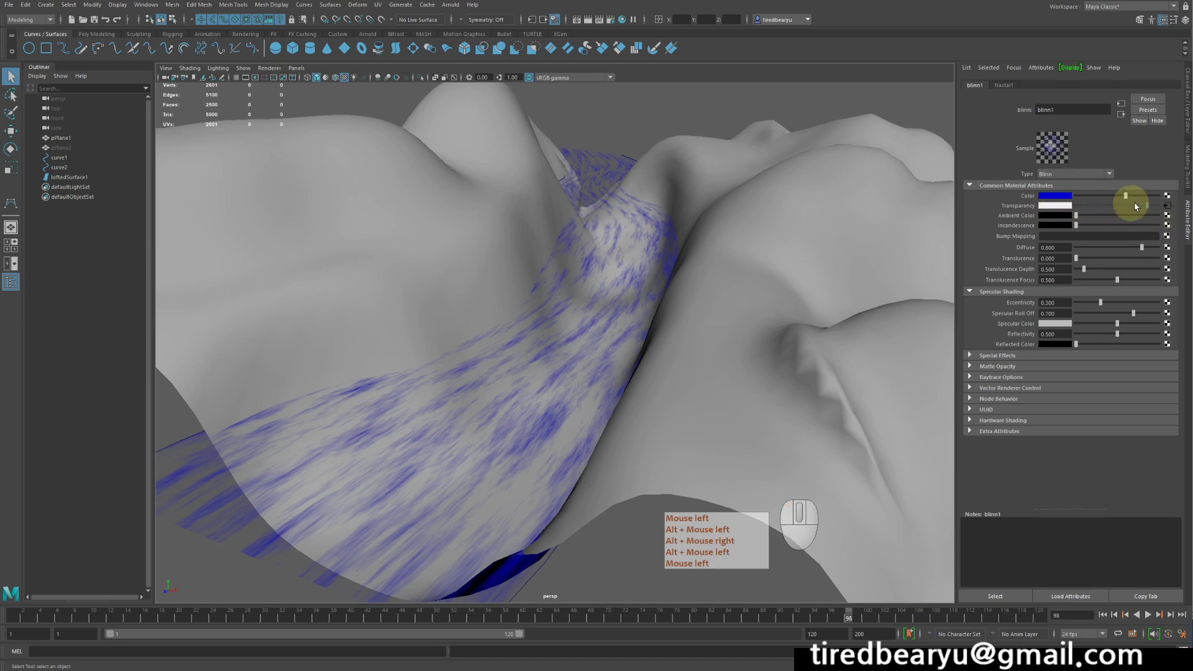
- Lower the Color Gain of the river's fractal transparency texture slightly below white to make the water a little less transparent
left_click(1167, 195)
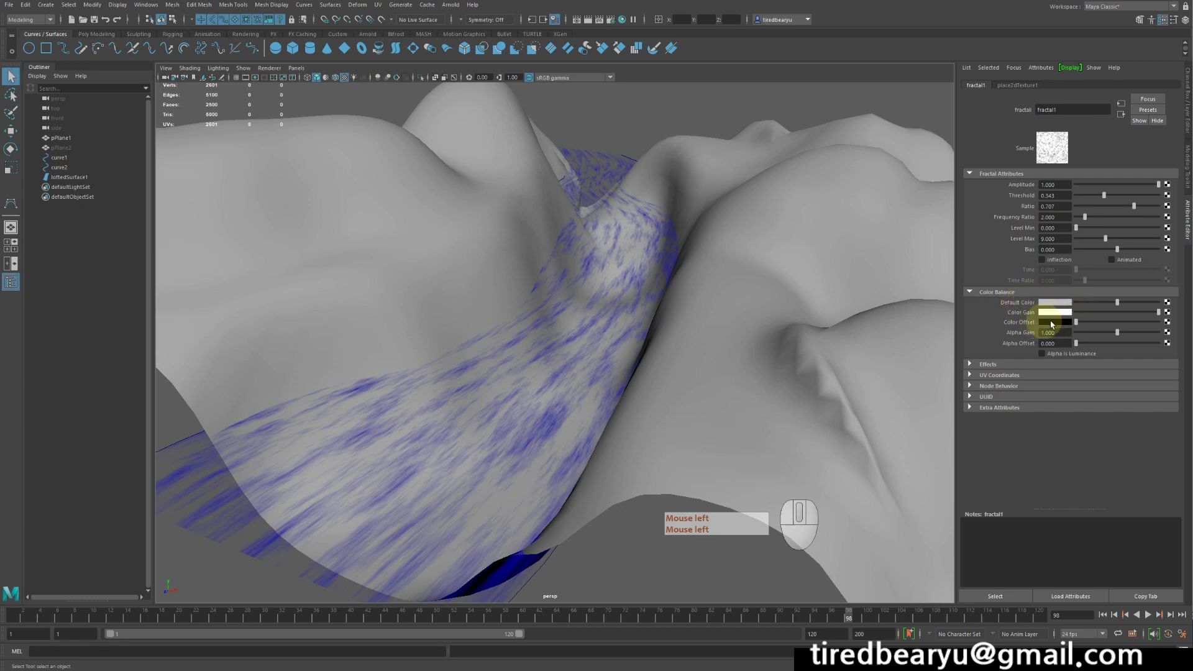
left_click_drag(1076, 322, 1044, 320)
mouse_move(1158, 312)
left_mouse_down()
mouse_move(1120, 314)
mouse_move(1147, 312)
left_mouse_up()
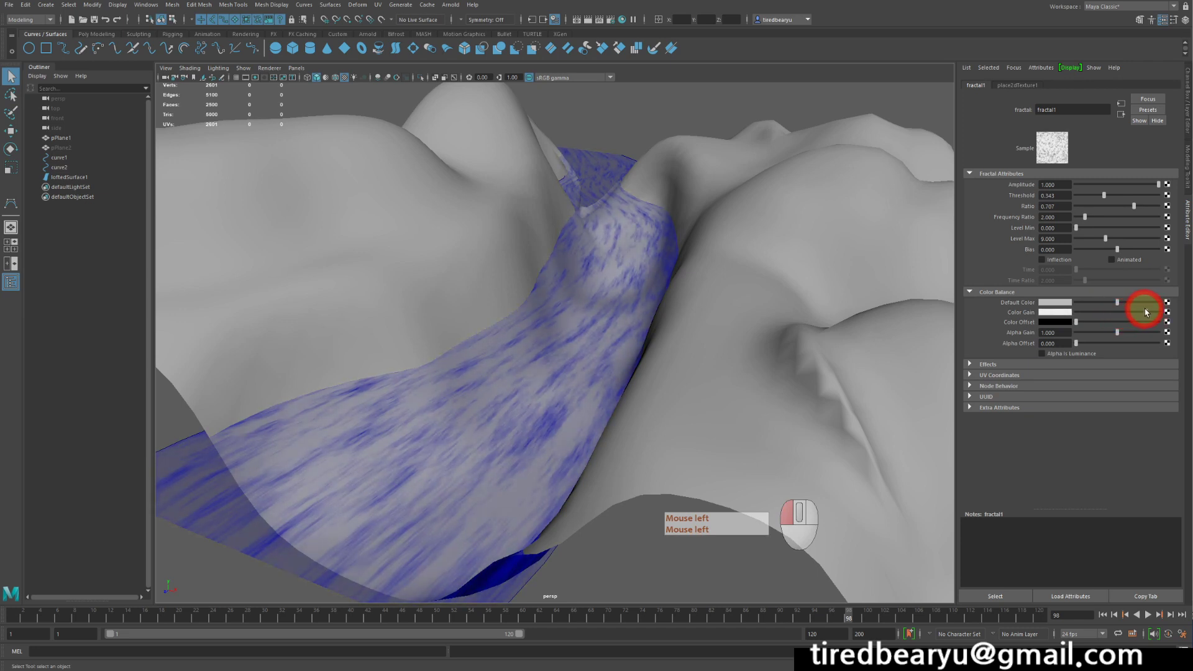
right_click_drag(840, 300, 738, 298, "alt")
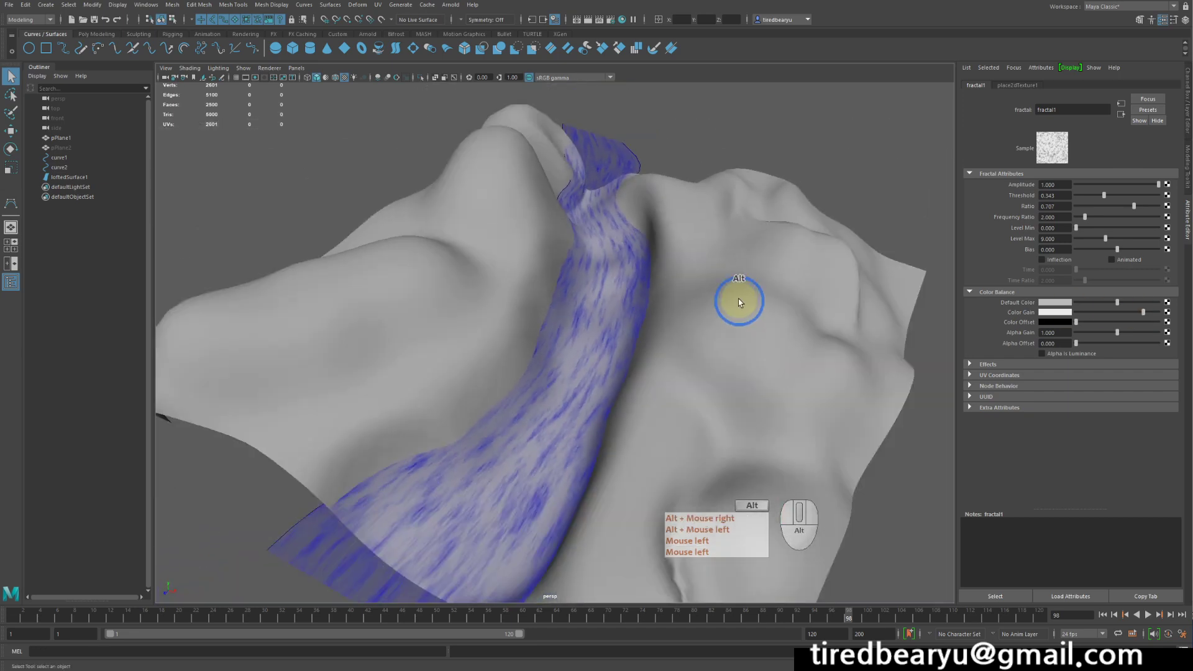
left_click_drag(737, 298, 746, 278, "alt")
right_click_drag(746, 277, 1038, 314, "alt")
left_click_drag(1080, 315, 1147, 316)
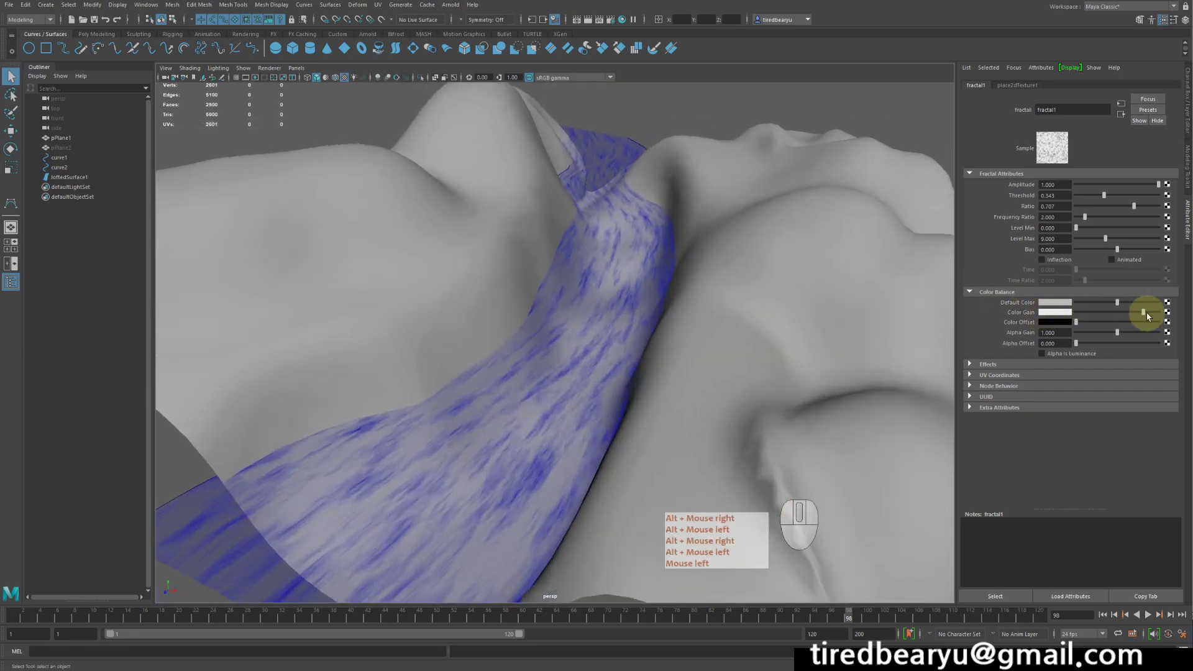
middle_click_drag(817, 327, 820, 306, "alt")
right_click_drag(820, 307, 784, 287, "alt")
left_click_drag(784, 287, 761, 291, "alt")
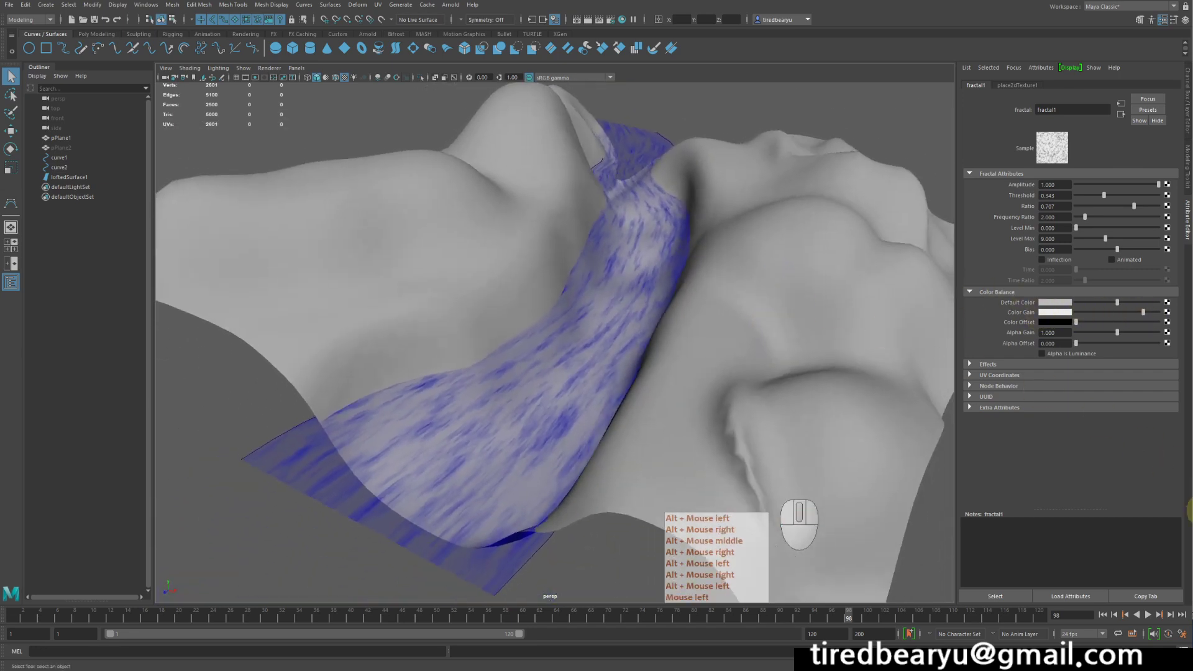
- Play the animation from frame 1 and inspect the blue river from several angles and distances
left_click(1104, 615)
left_click(1104, 615)
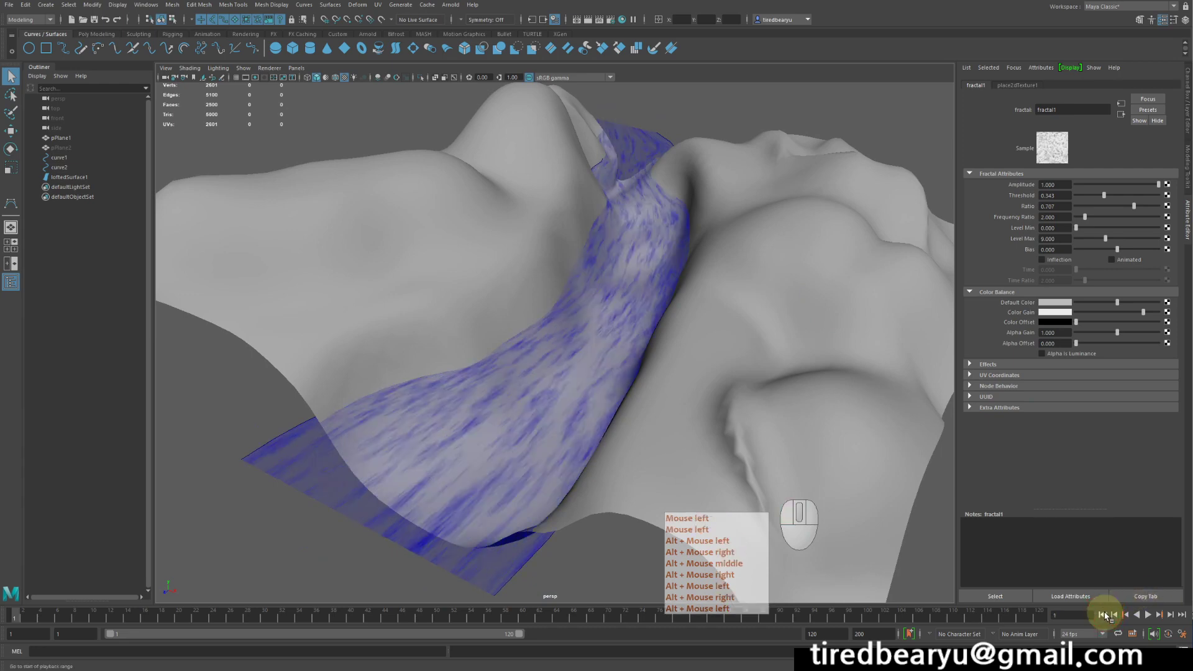
left_click(1148, 615)
left_click_drag(806, 418, 777, 399, "alt")
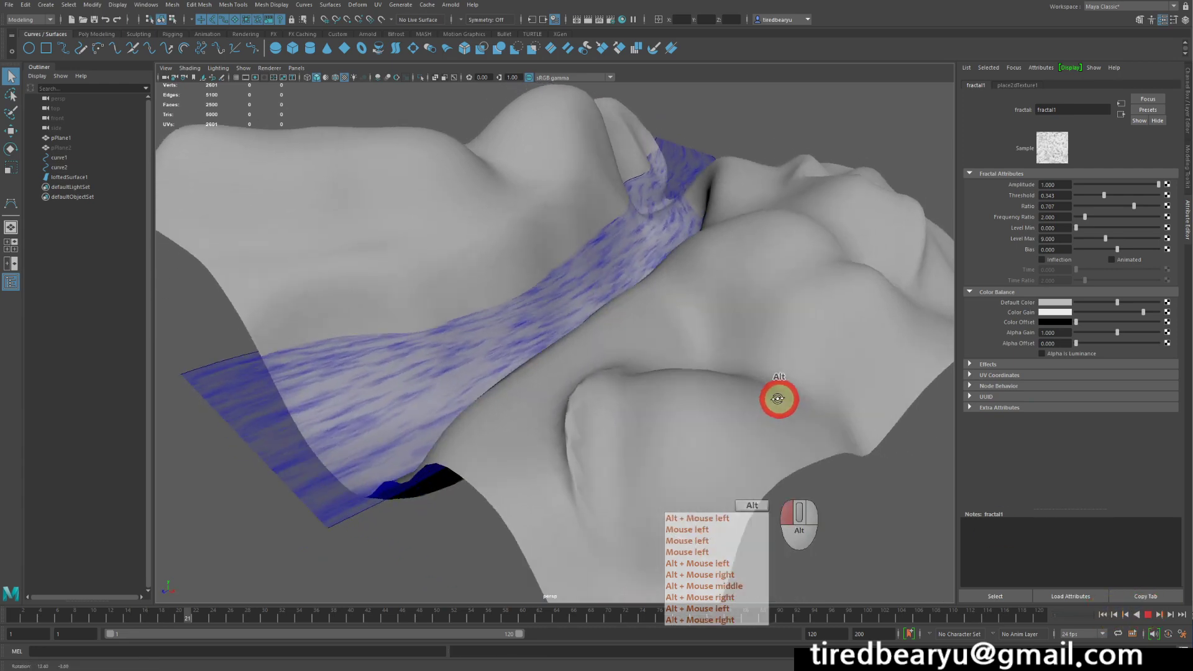
right_click_drag(777, 399, 692, 391, "alt")
left_click_drag(692, 391, 572, 359, "alt")
right_click_drag(572, 360, 631, 359, "alt")
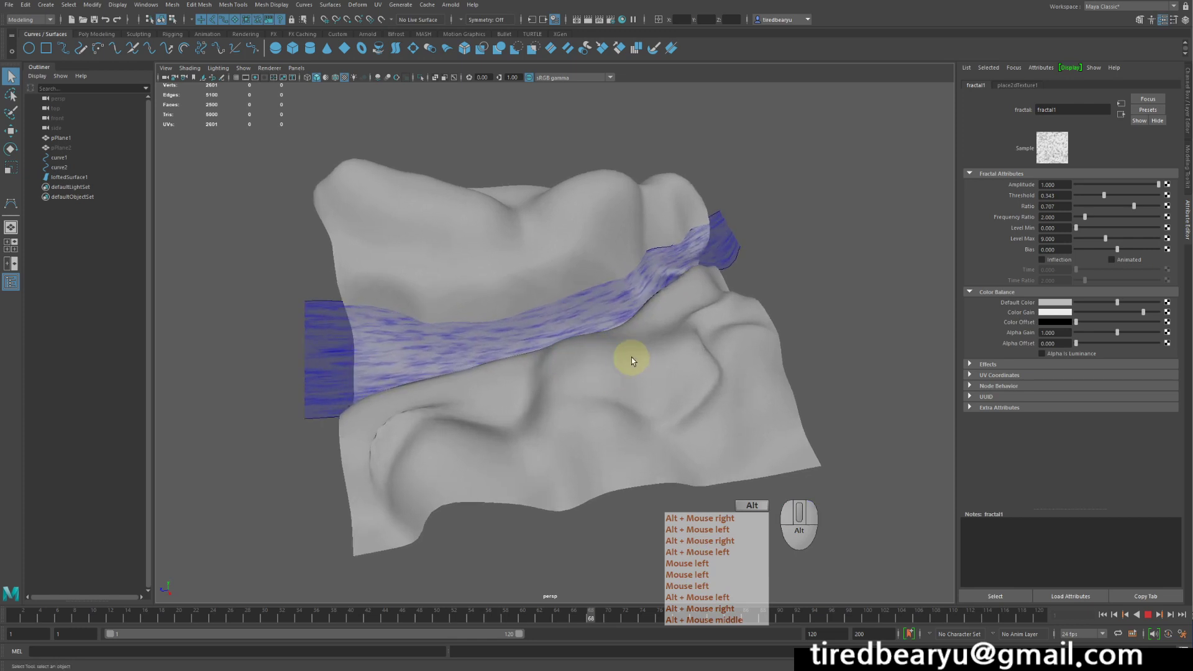
left_click_drag(631, 360, 698, 348, "alt")
right_click_drag(697, 348, 815, 353, "alt")
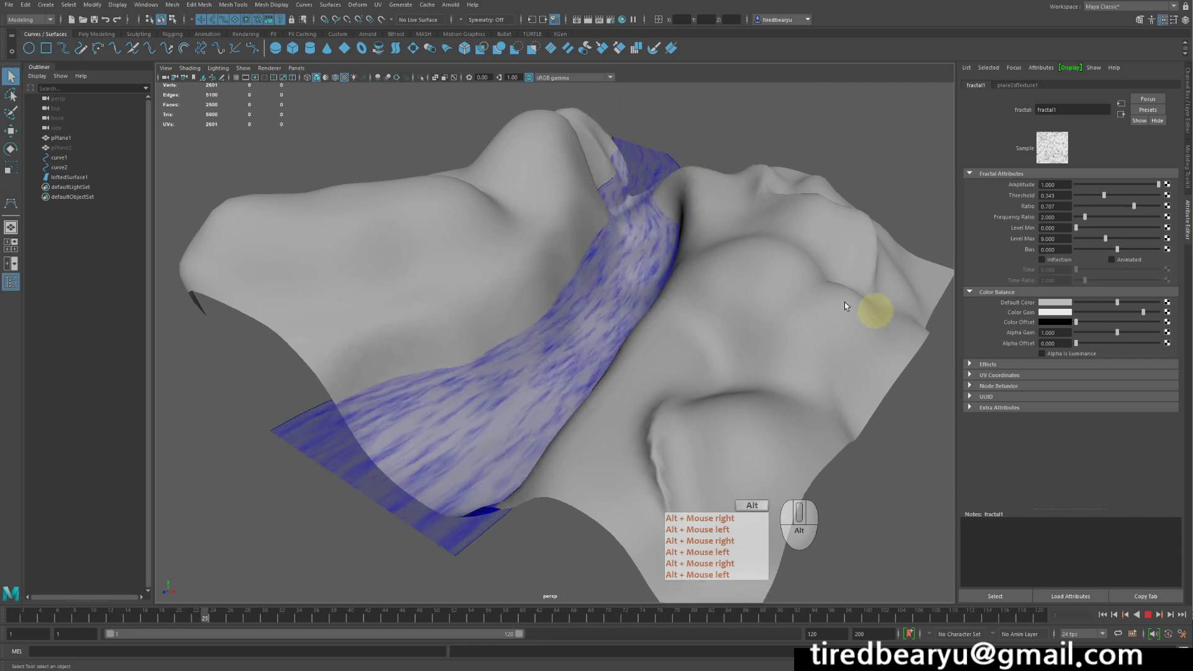
right_click_drag(873, 309, 706, 285, "alt")
left_click_drag(706, 285, 490, 369, "alt")
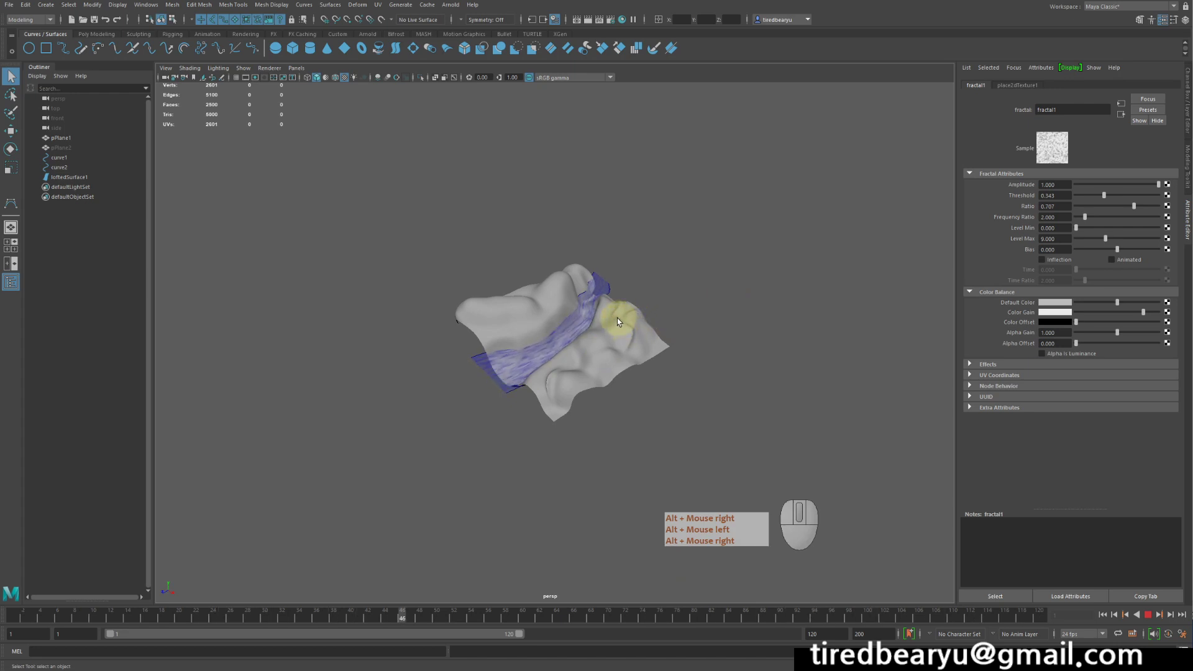
right_click_drag(618, 315, 840, 274, "alt")
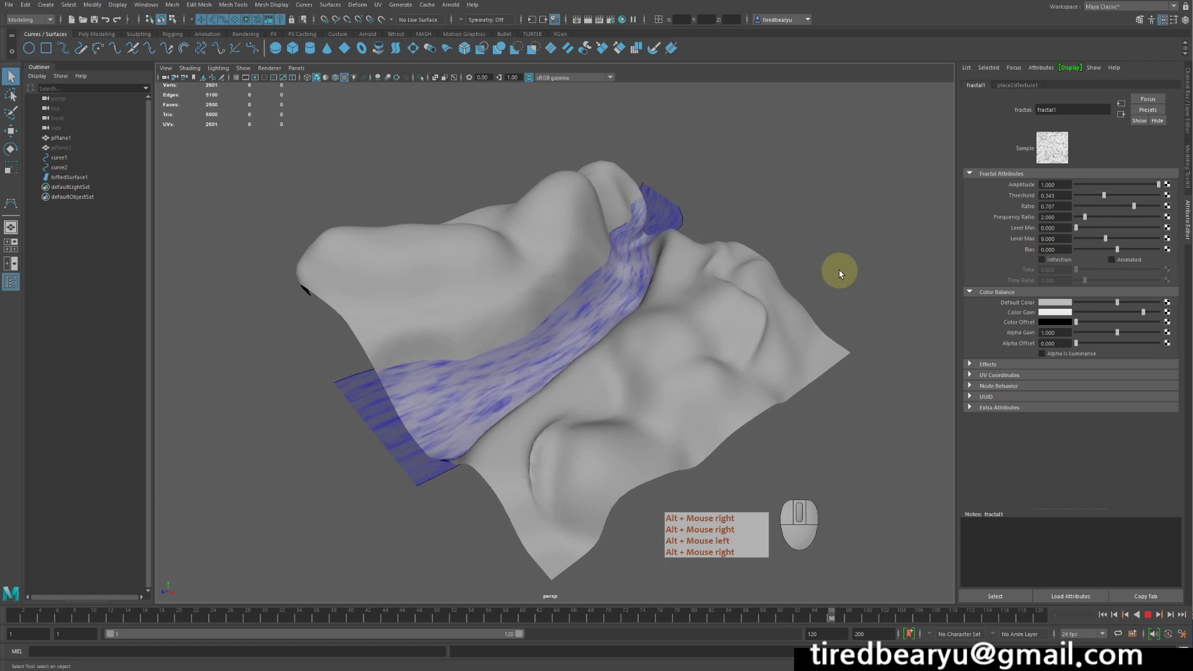